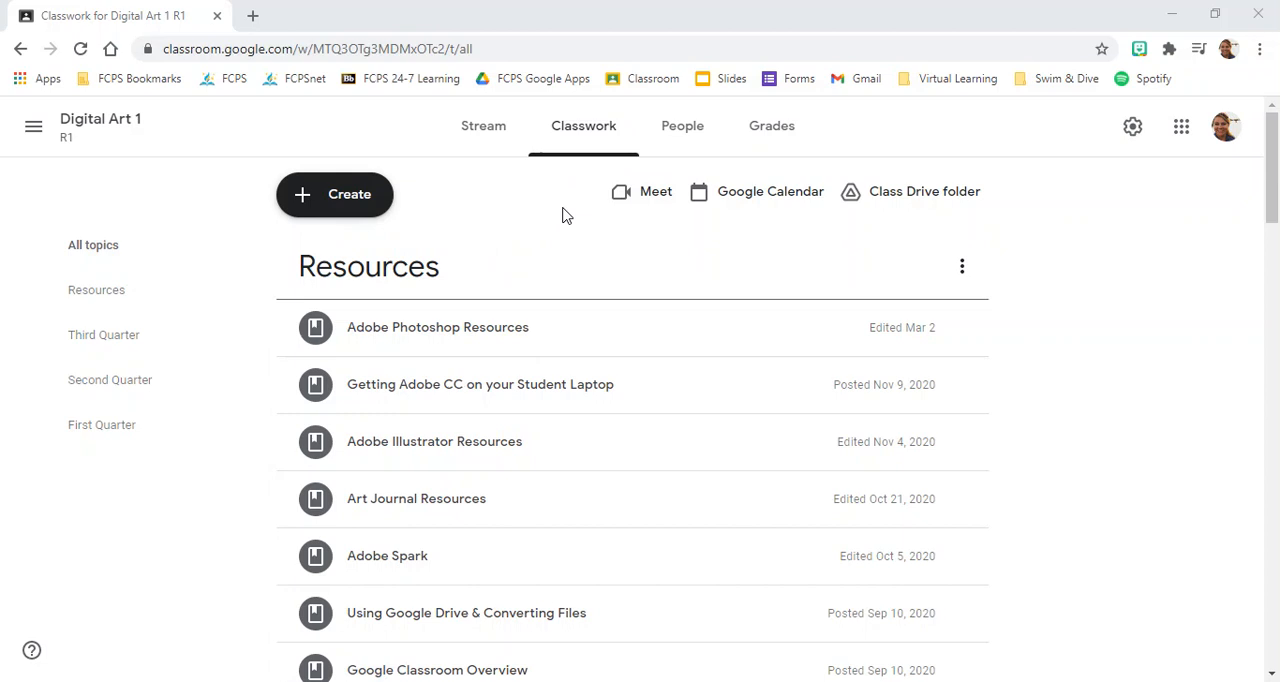
# Open the Photoshop Battle 1 Image attachment of the Third Quarter assignment "05 - Layer Masks Project".
pyautogui.scroll(-5, 561, 250)
pyautogui.click(551, 334)
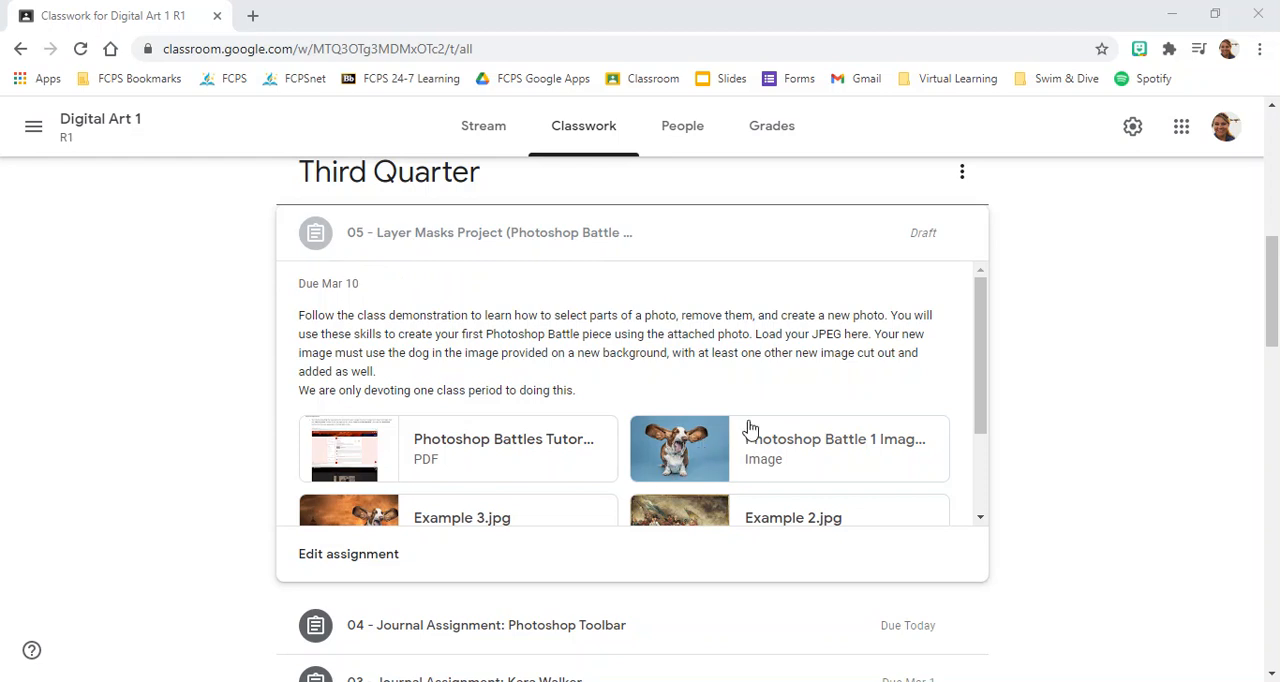
pyautogui.click(782, 447)
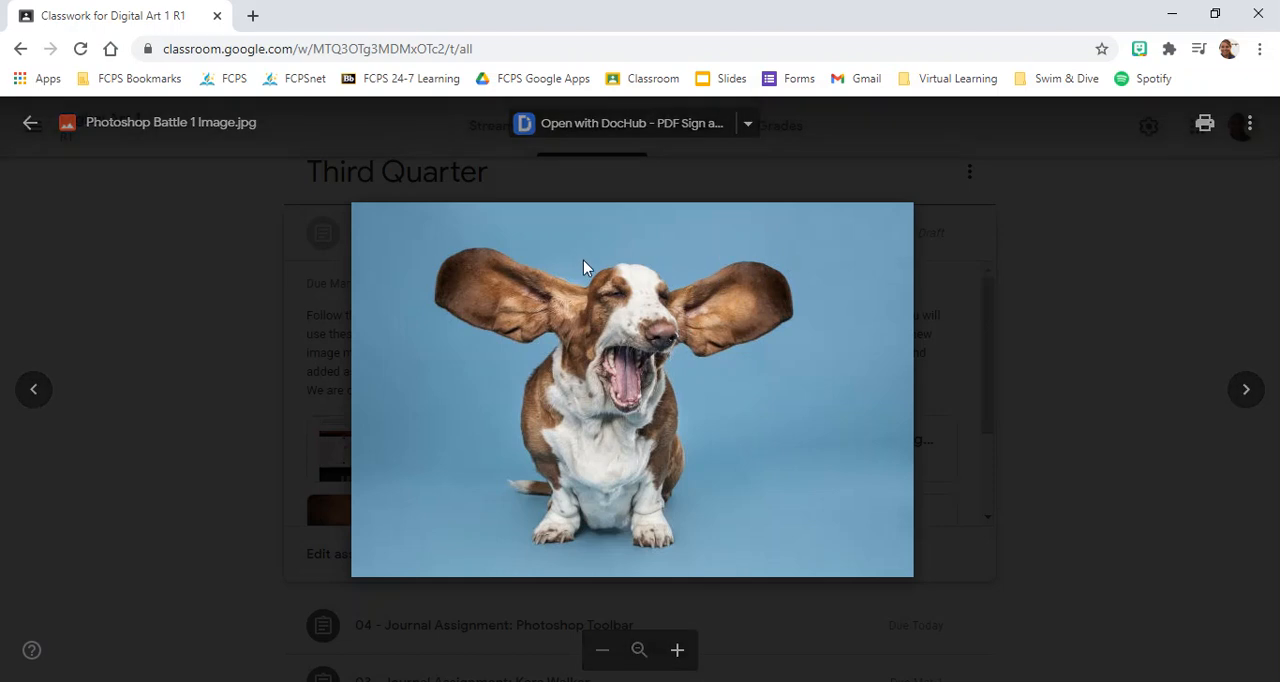
# Open the dog image in its own browser tab and download it to the computer.
pyautogui.rightClick(857, 238)
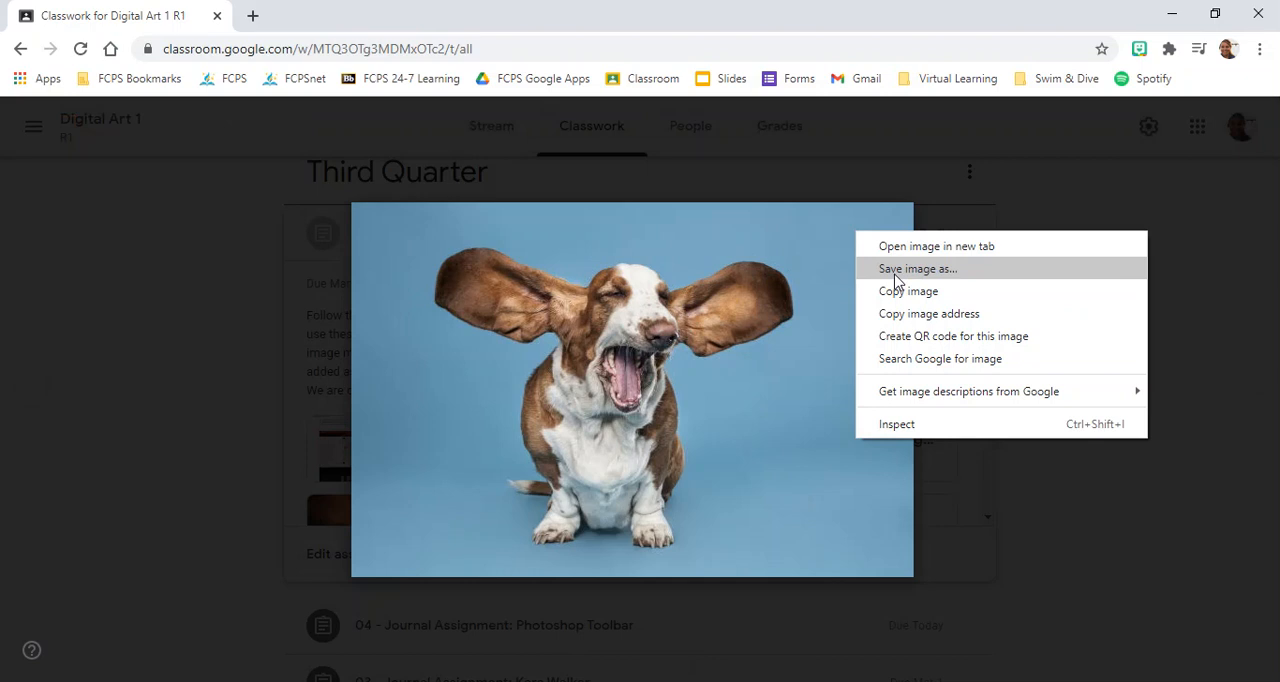
pyautogui.click(926, 14)
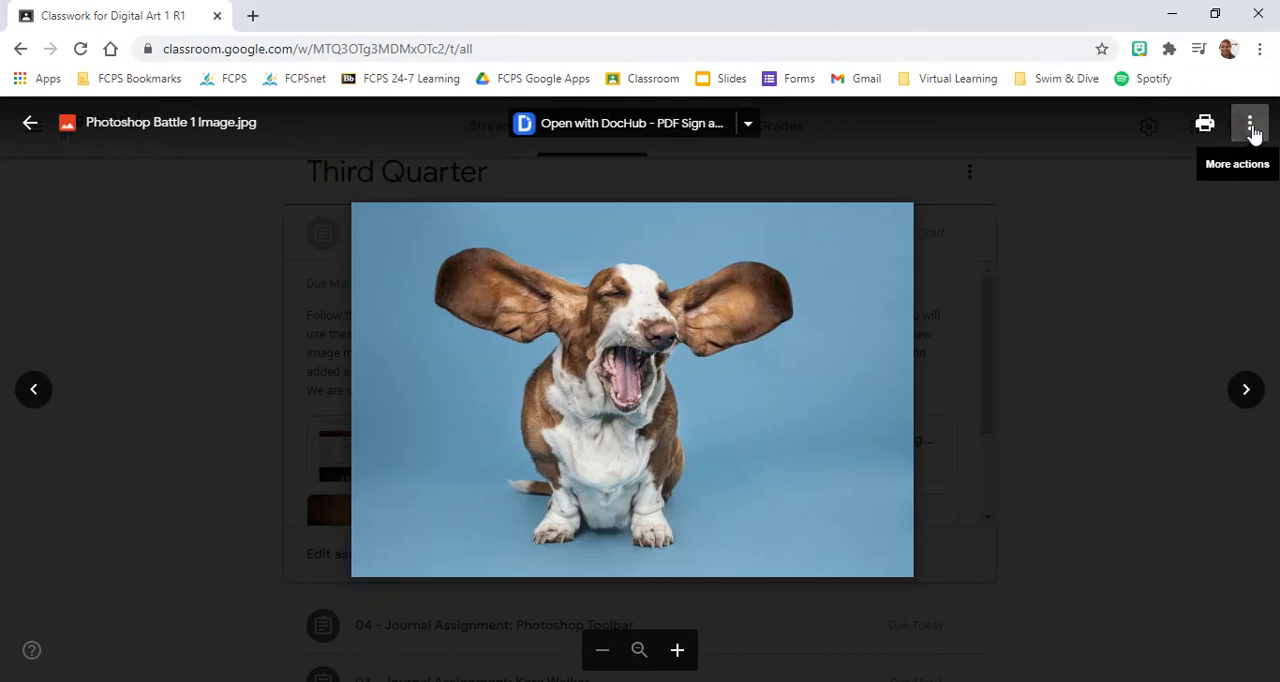
pyautogui.click(1250, 126)
pyautogui.click(1176, 220)
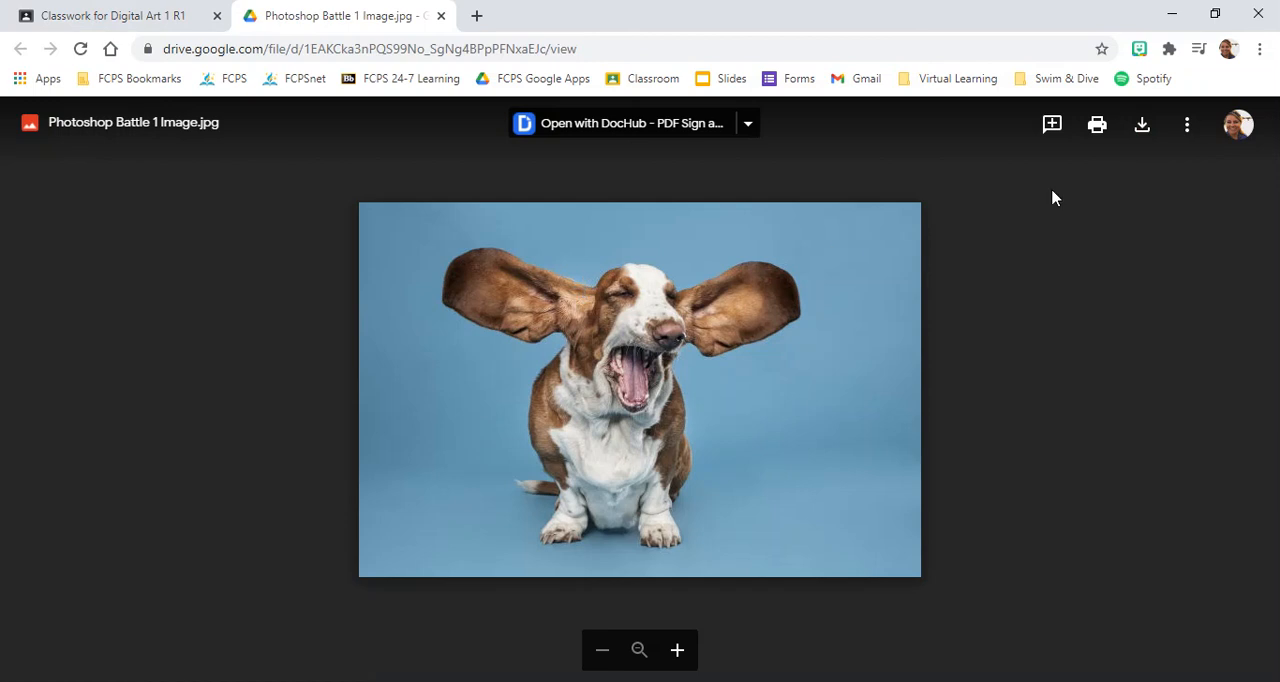
pyautogui.click(1138, 130)
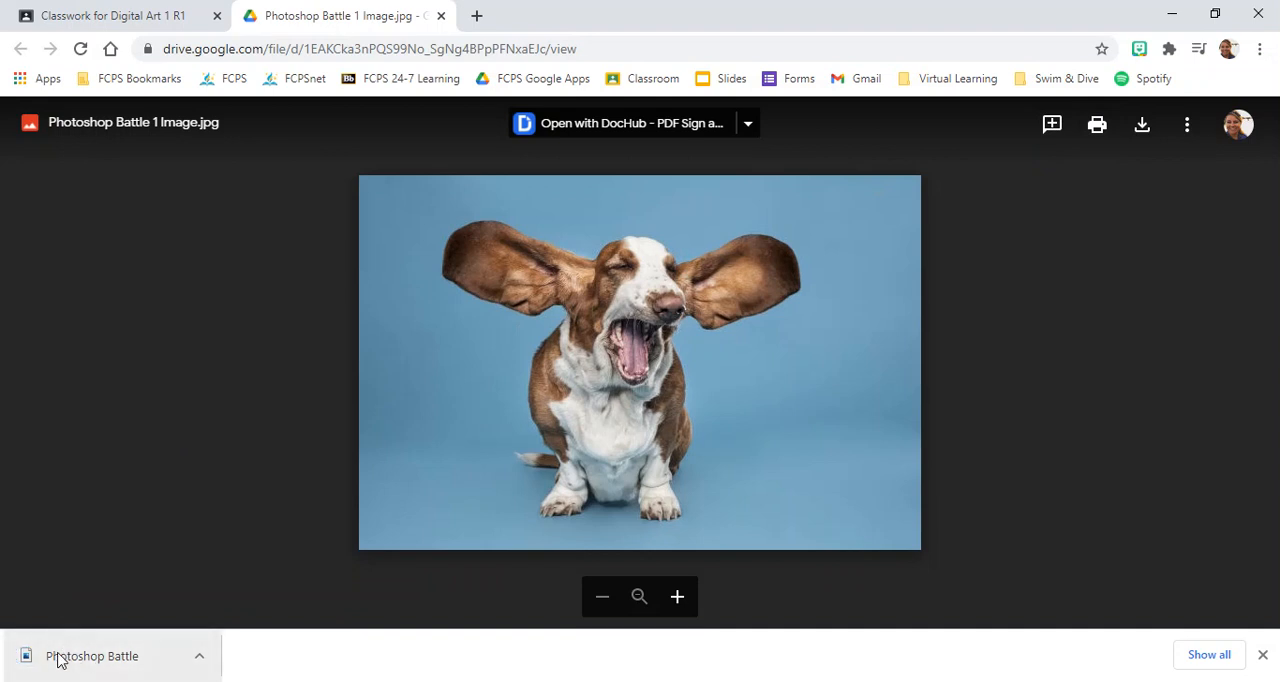
# Switch to Photoshop, dismiss the cloud documents notice, and open Photoshop Battle 1 Image.jpg from the computer's Downloads folder.
pyautogui.click(117, 650)
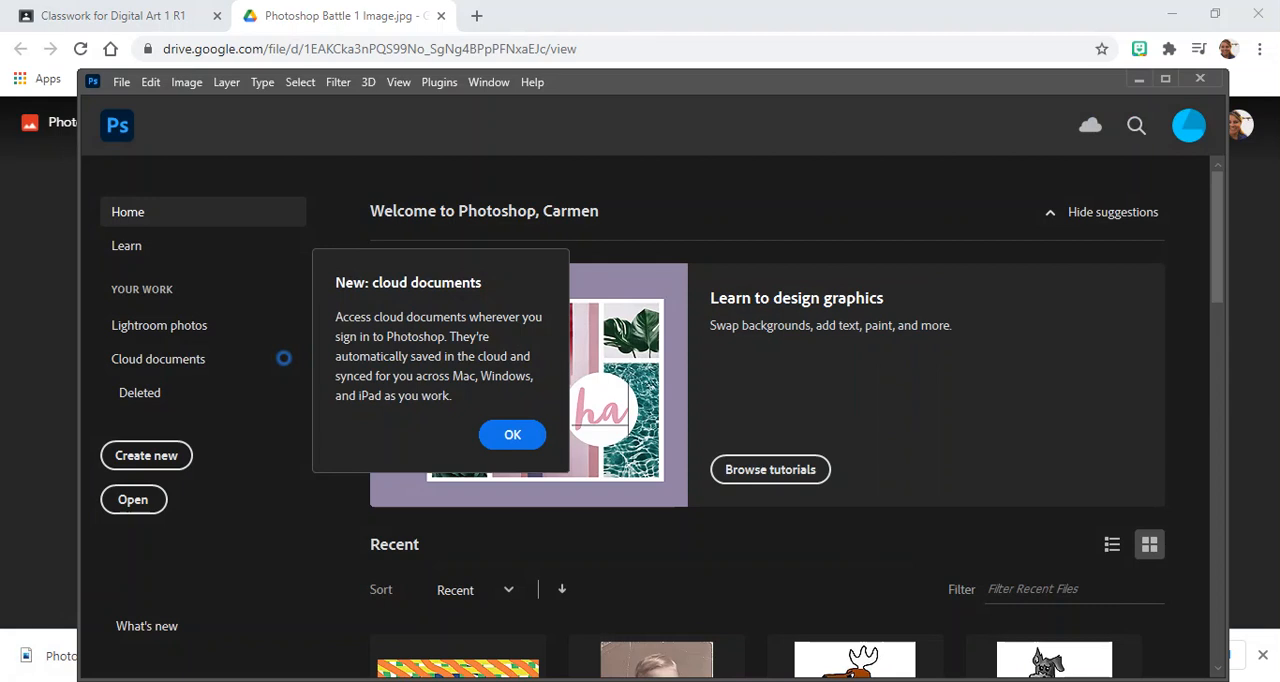
pyautogui.click(1166, 77)
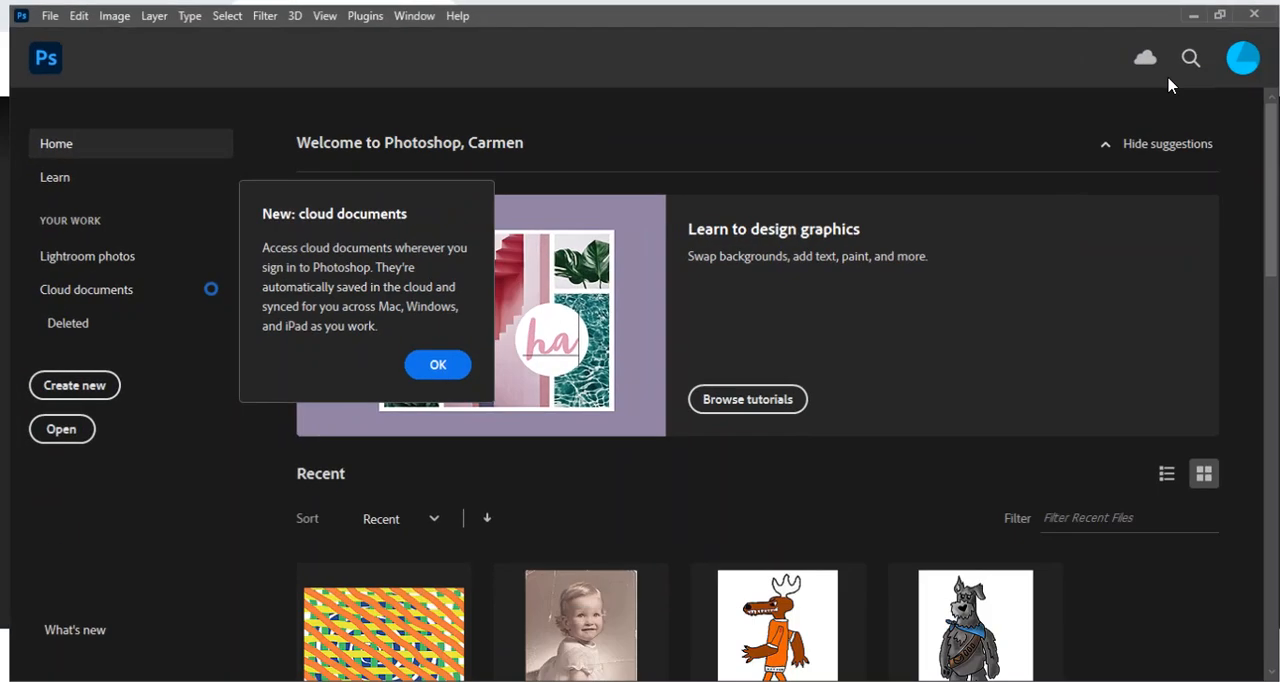
pyautogui.click(431, 363)
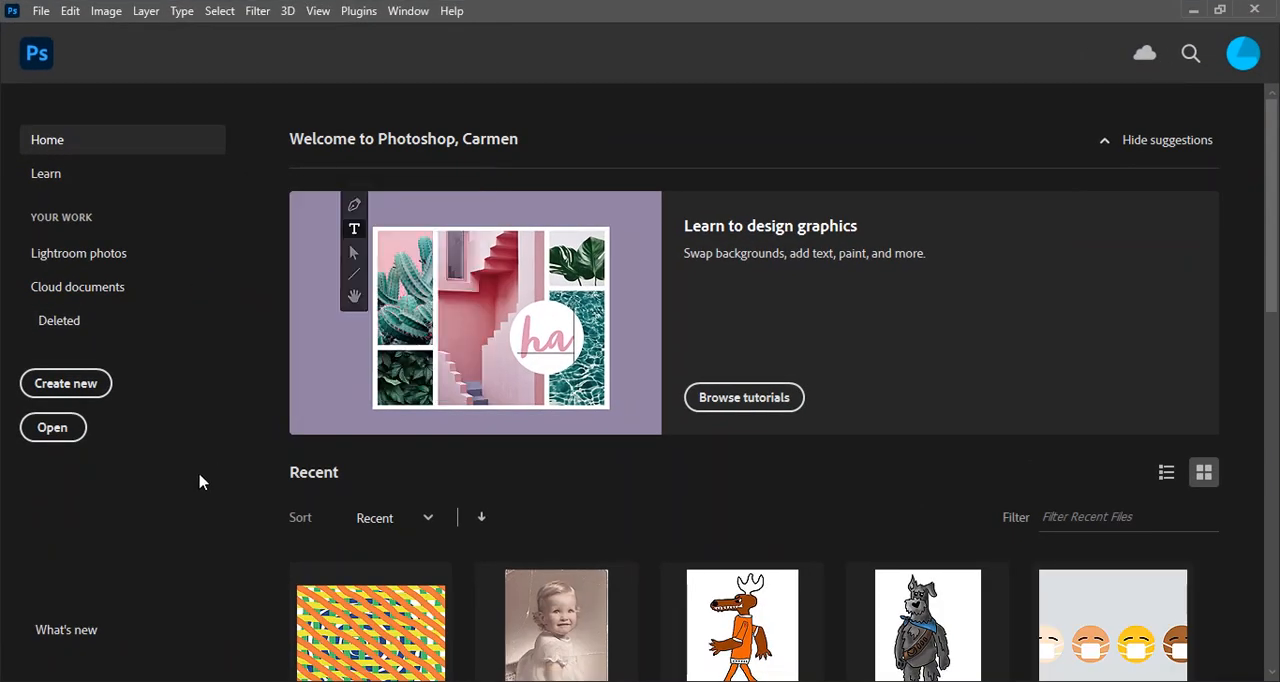
pyautogui.click(53, 430)
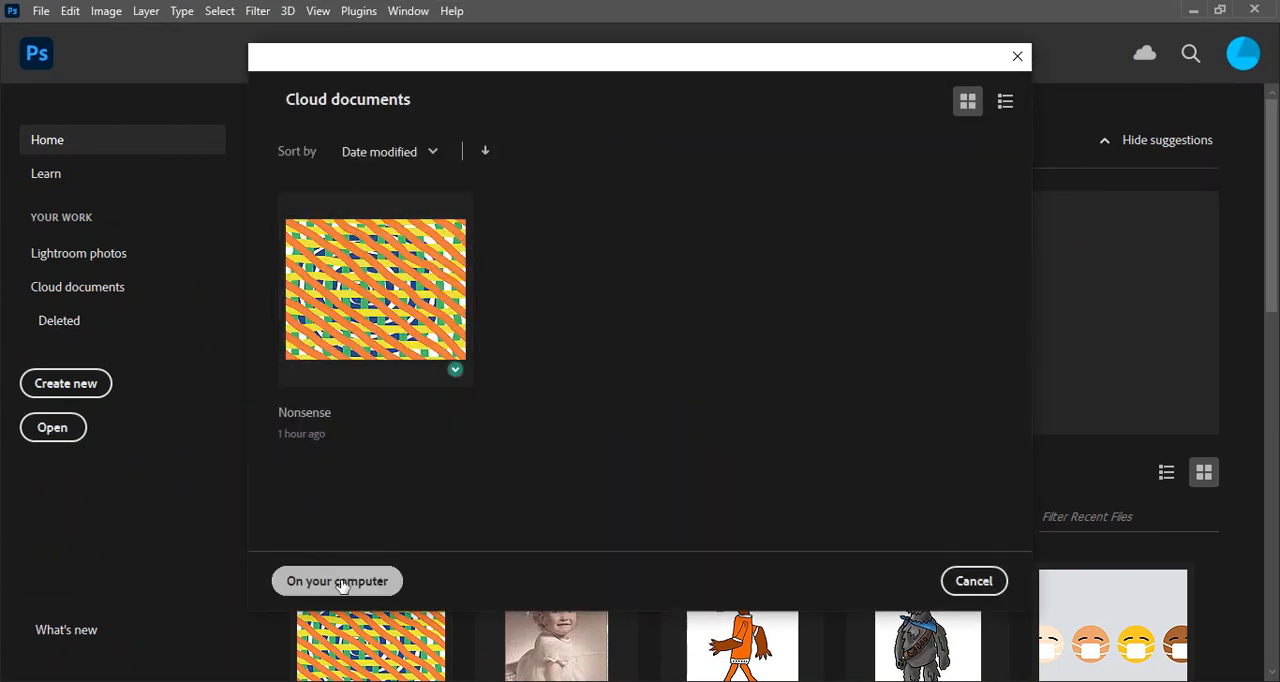
pyautogui.click(338, 583)
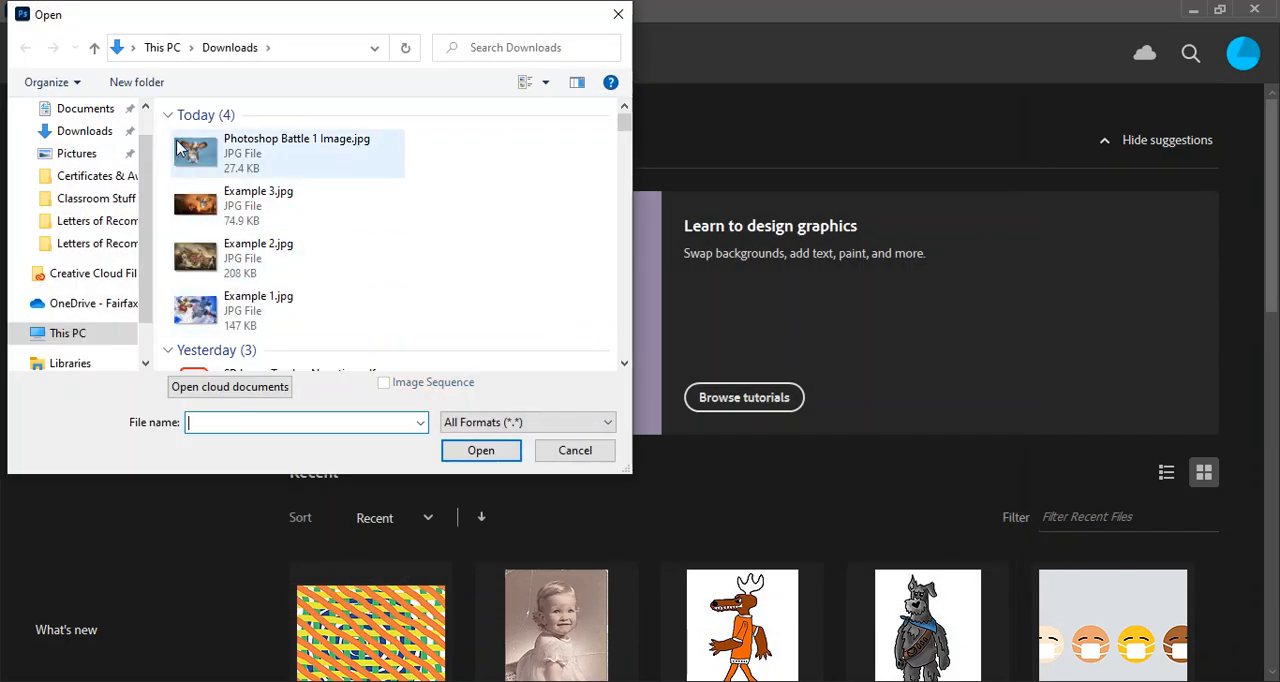
pyautogui.click(80, 136)
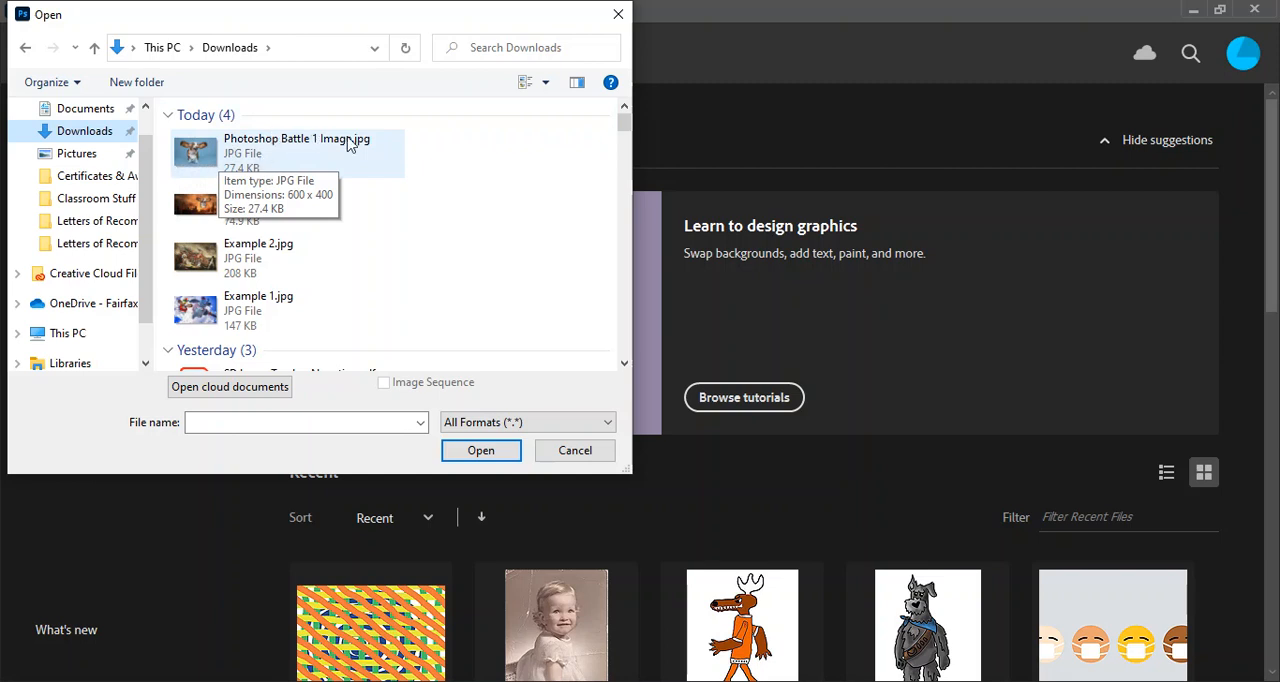
pyautogui.doubleClick(230, 155)
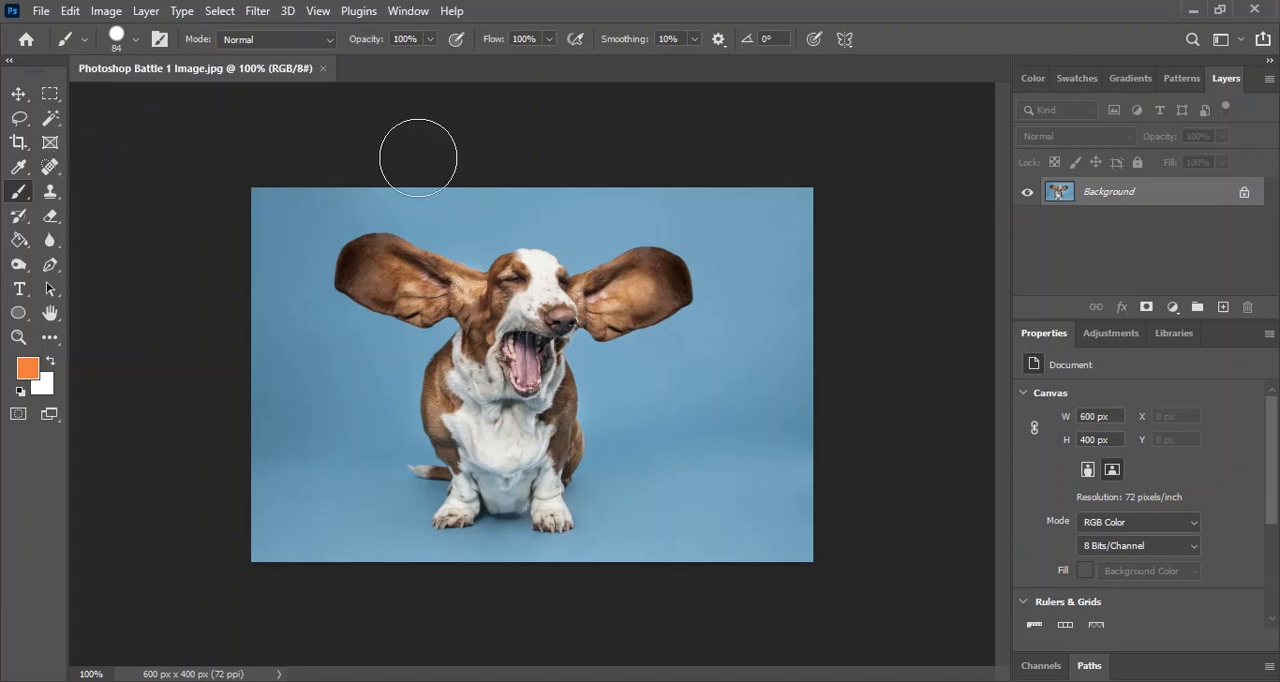
# Set the Brush tool's size to 14 px.
pyautogui.click(134, 40)
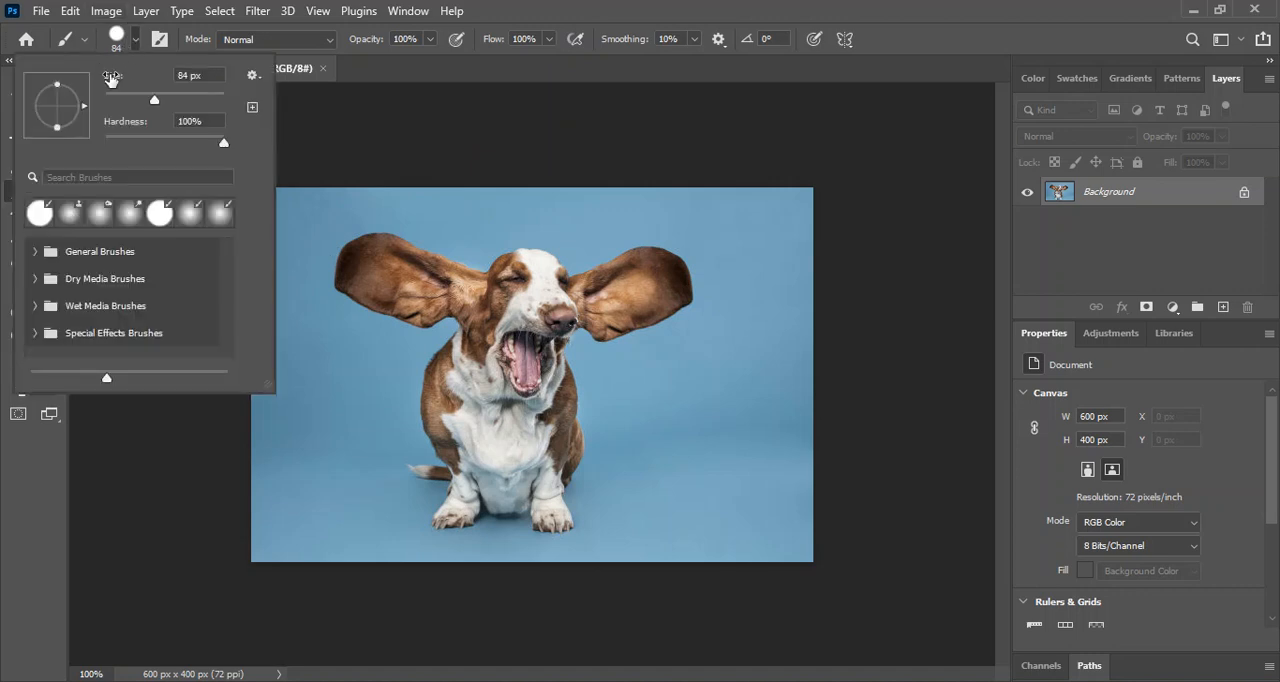
pyautogui.click(116, 97)
pyautogui.moveTo(114, 96); pyautogui.dragTo(107, 99)
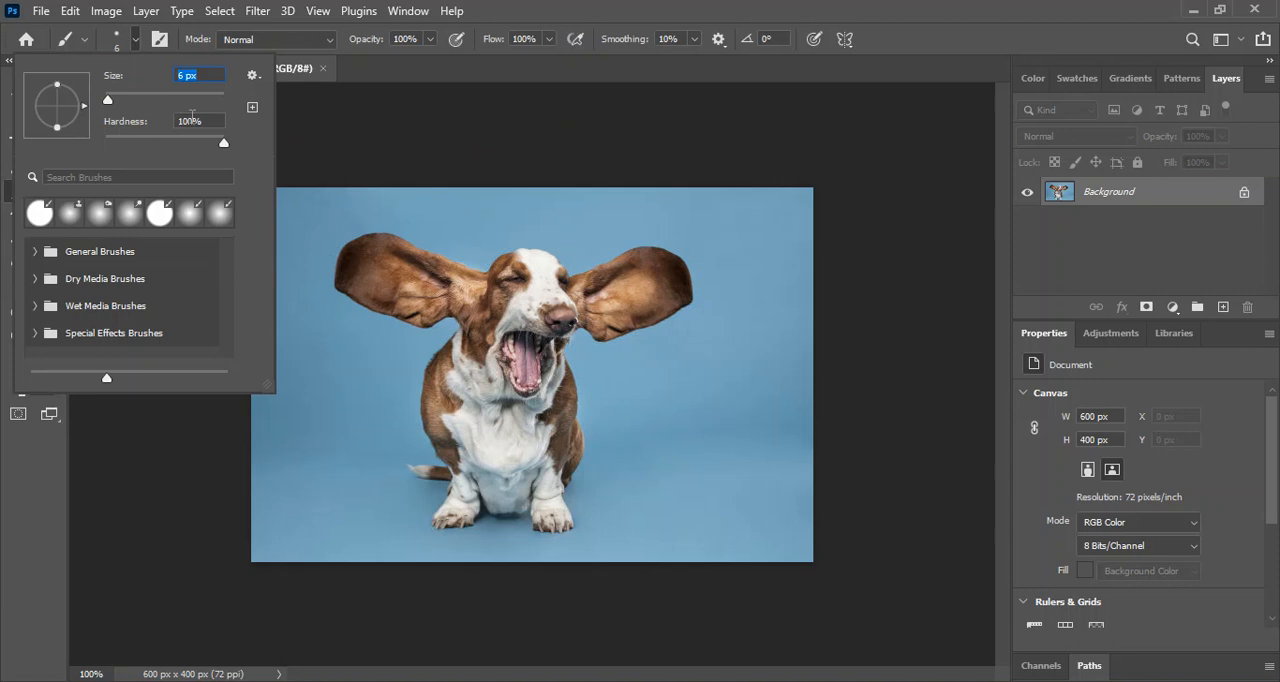
pyautogui.click(113, 99)
pyautogui.doubleClick(810, 15)
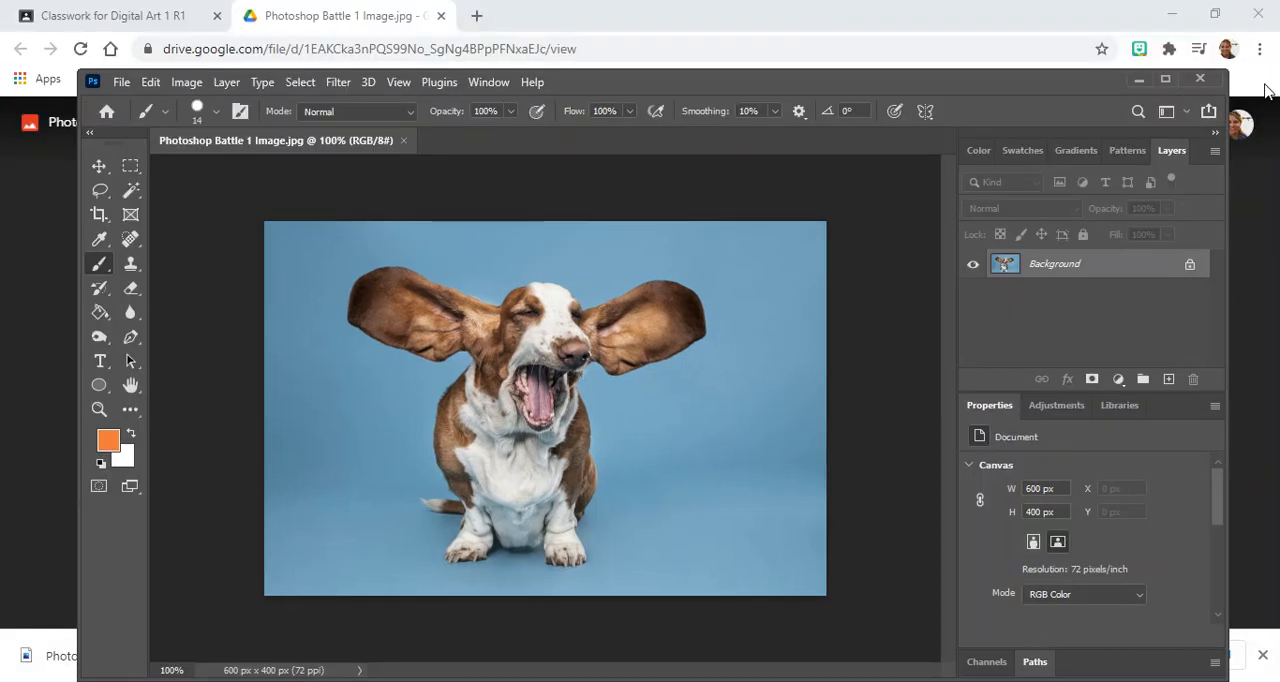
pyautogui.click(1165, 78)
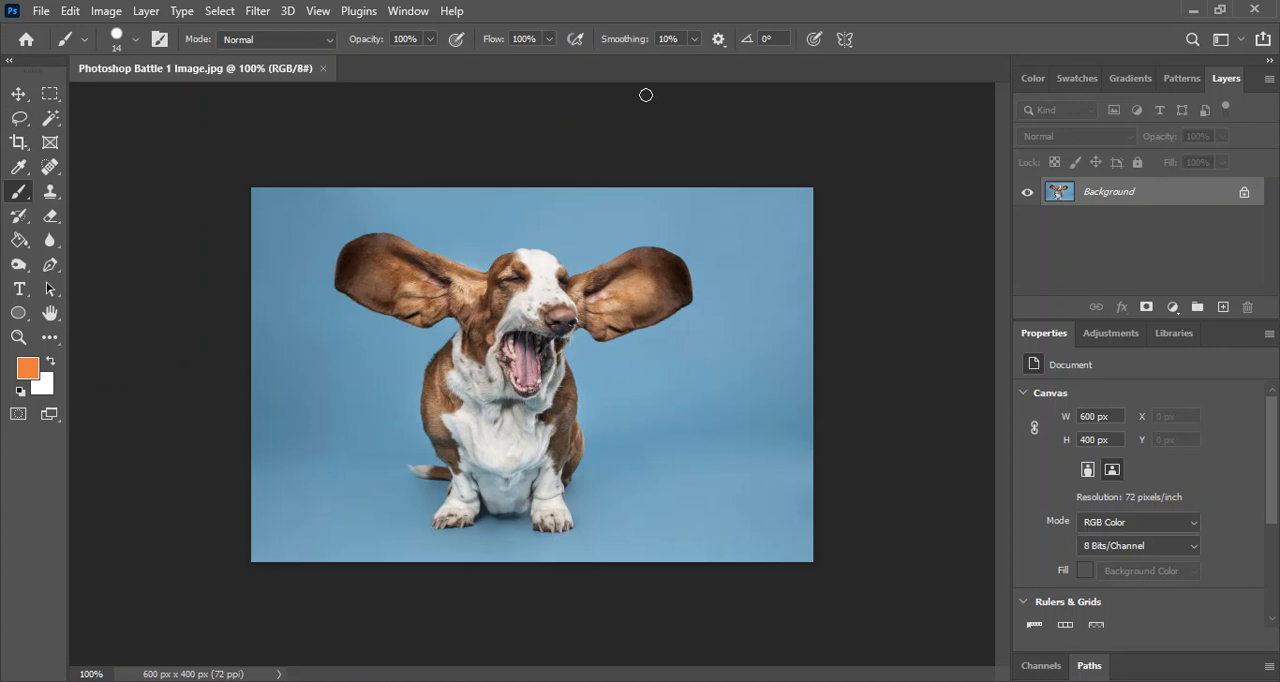
# Try the Crop tool's edge handles and apply the crop at the full image size.
pyautogui.press('c')
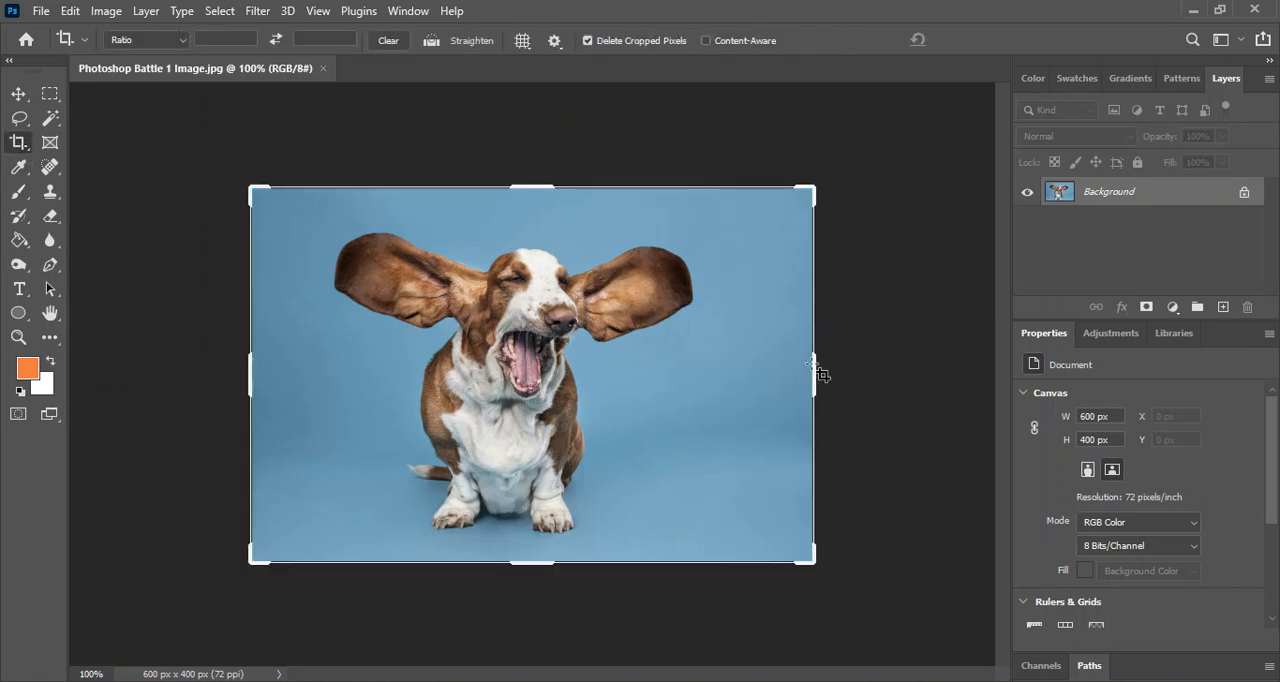
pyautogui.moveTo(812, 373)
pyautogui.mouseDown()
pyautogui.moveTo(777, 380)
pyautogui.moveTo(814, 373)
pyautogui.mouseUp()
pyautogui.moveTo(533, 177); pyautogui.dragTo(548, 186)
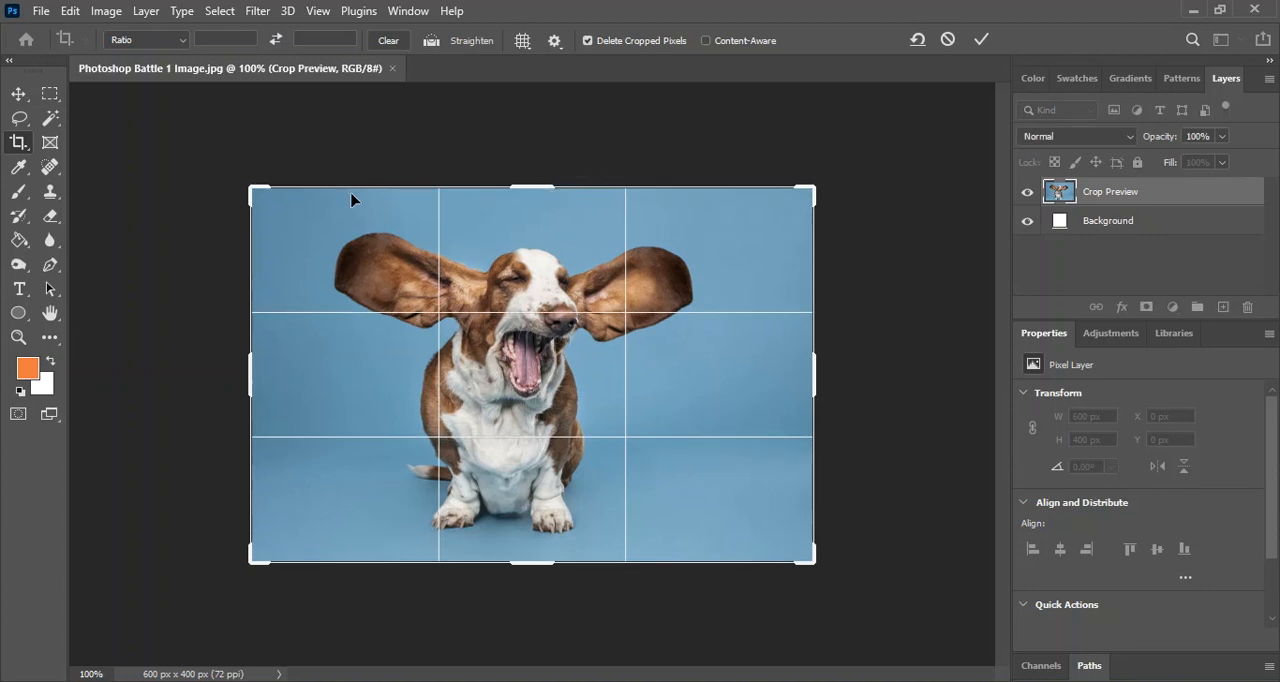
pyautogui.press('Return')
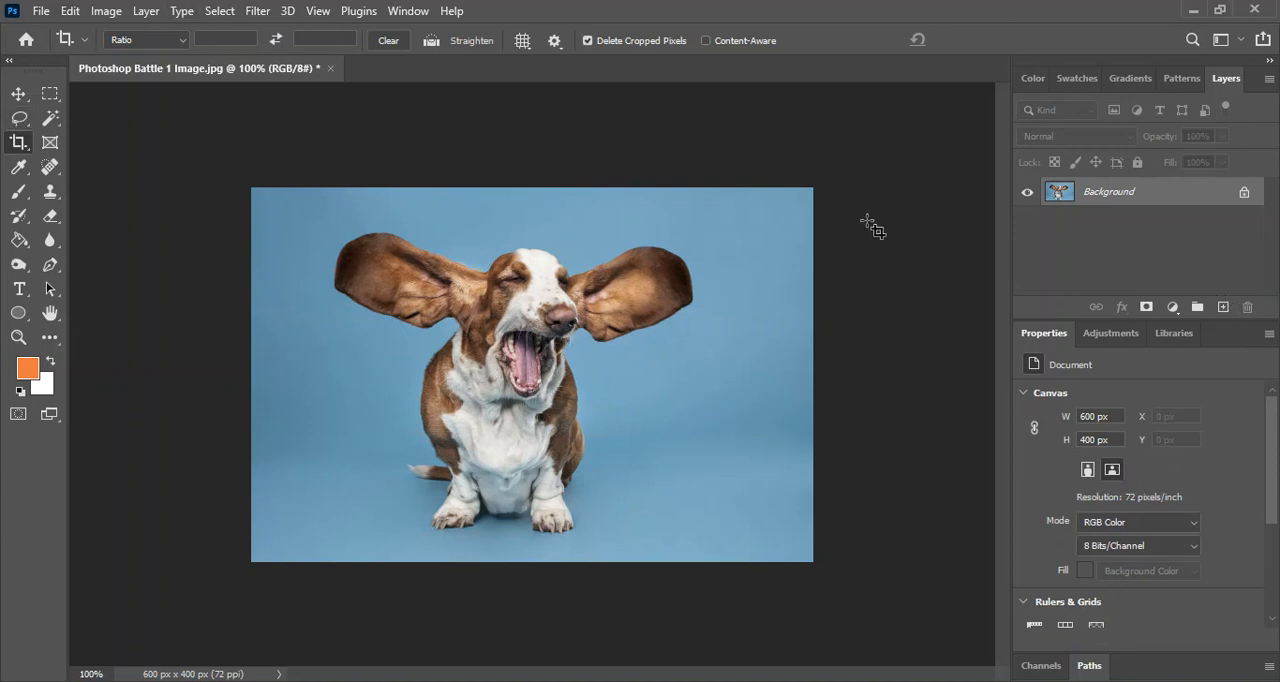
pyautogui.click(50, 120)
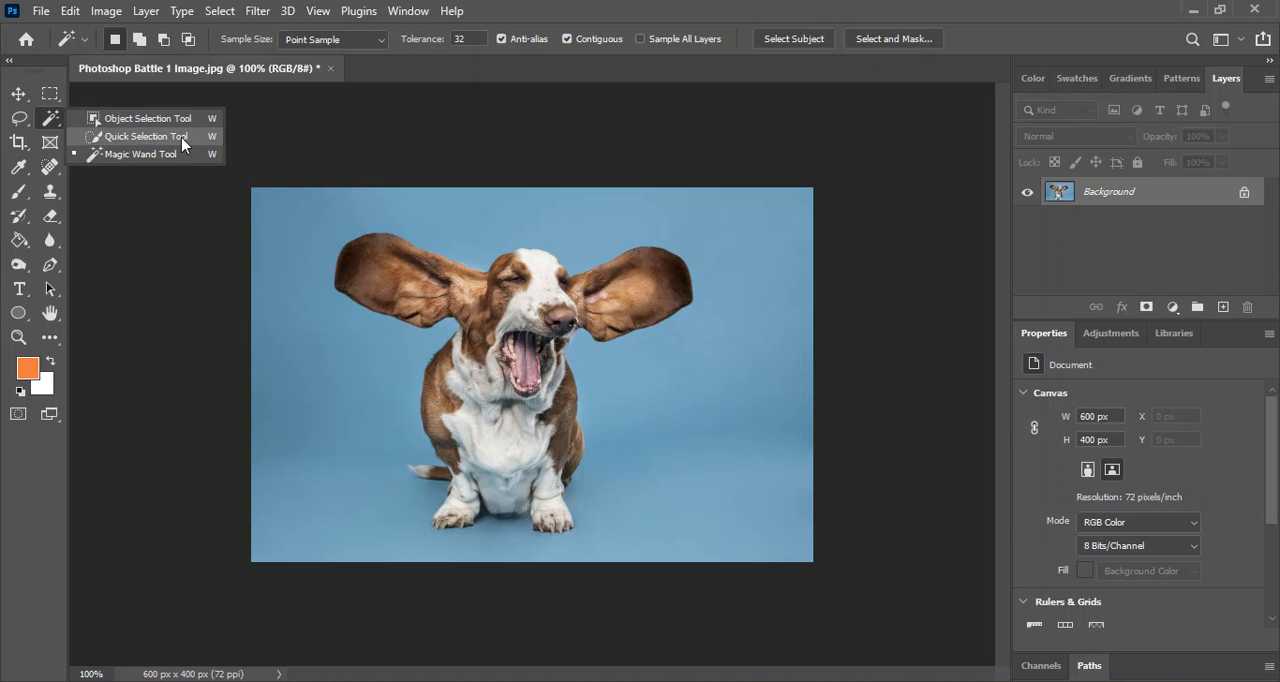
pyautogui.click(17, 121)
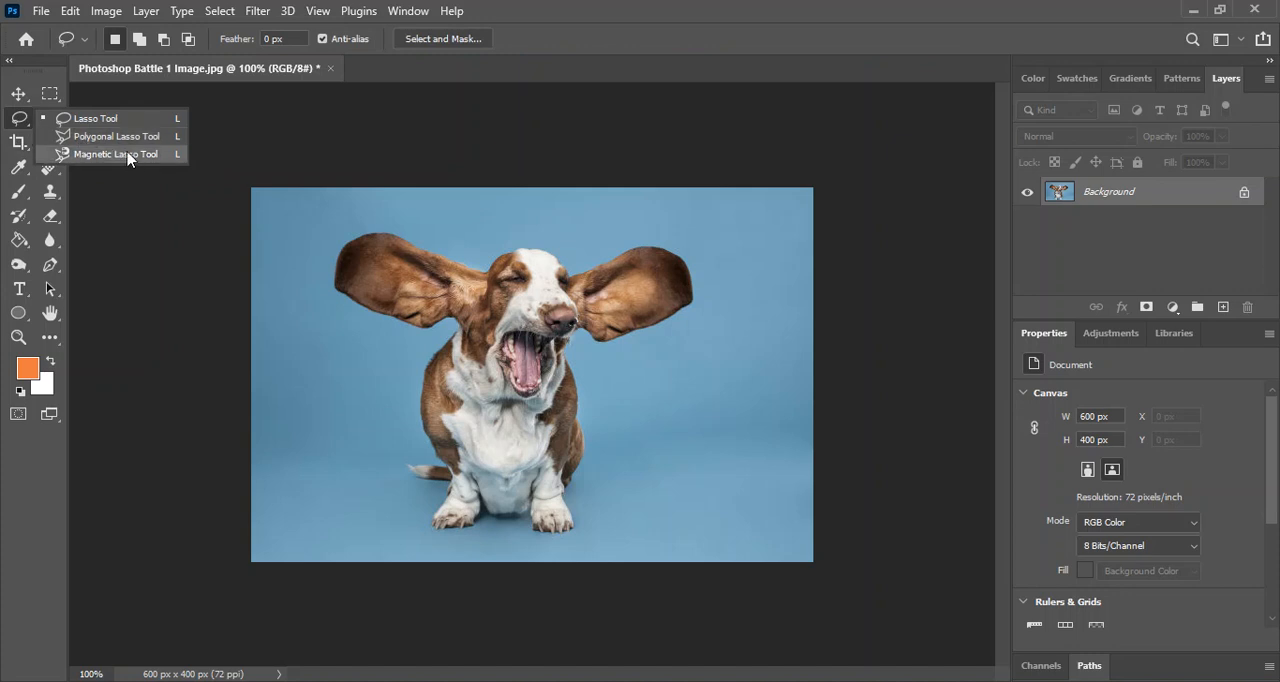
pyautogui.click(14, 122)
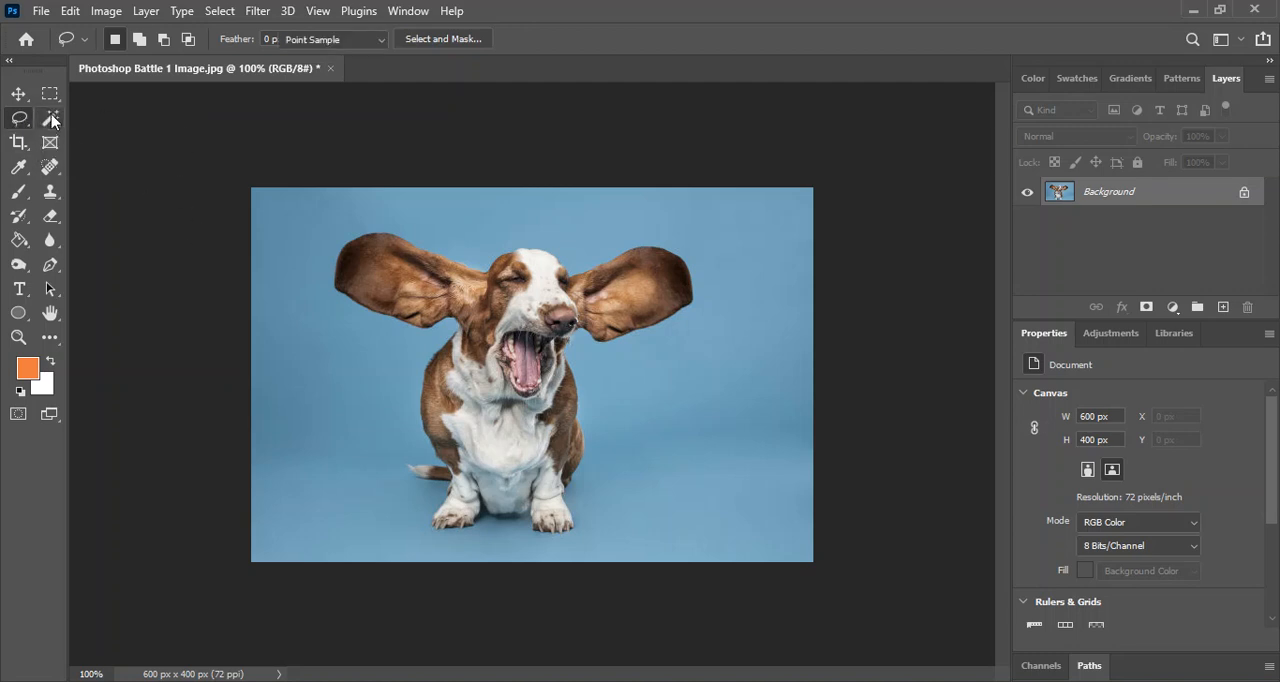
pyautogui.click(51, 118)
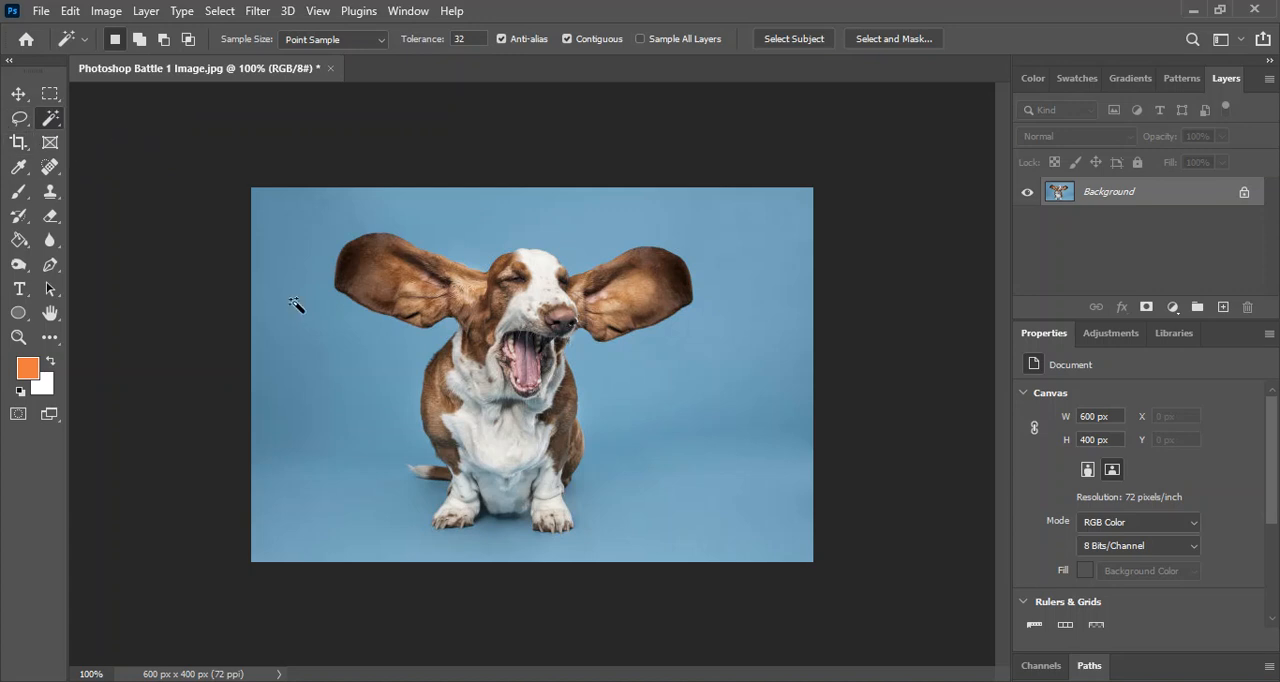
# Switch to the Quick Selection tool and set its brush size to 19 px.
pyautogui.rightClick(56, 122)
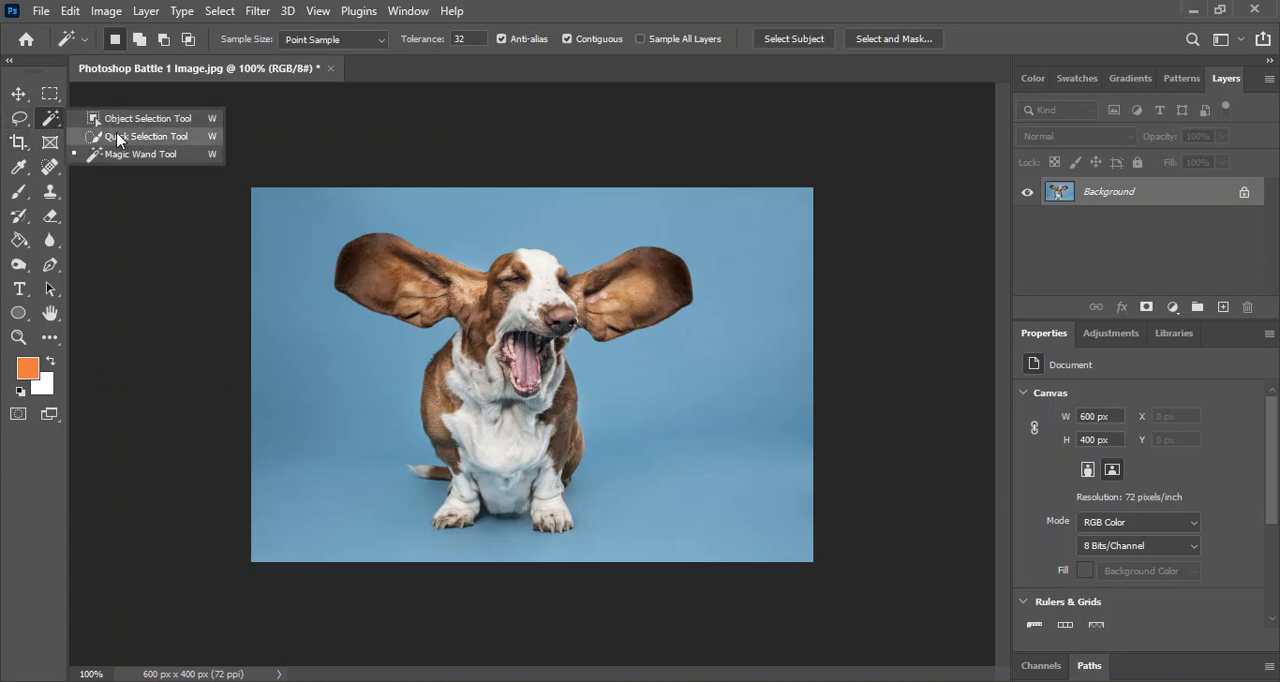
pyautogui.click(117, 137)
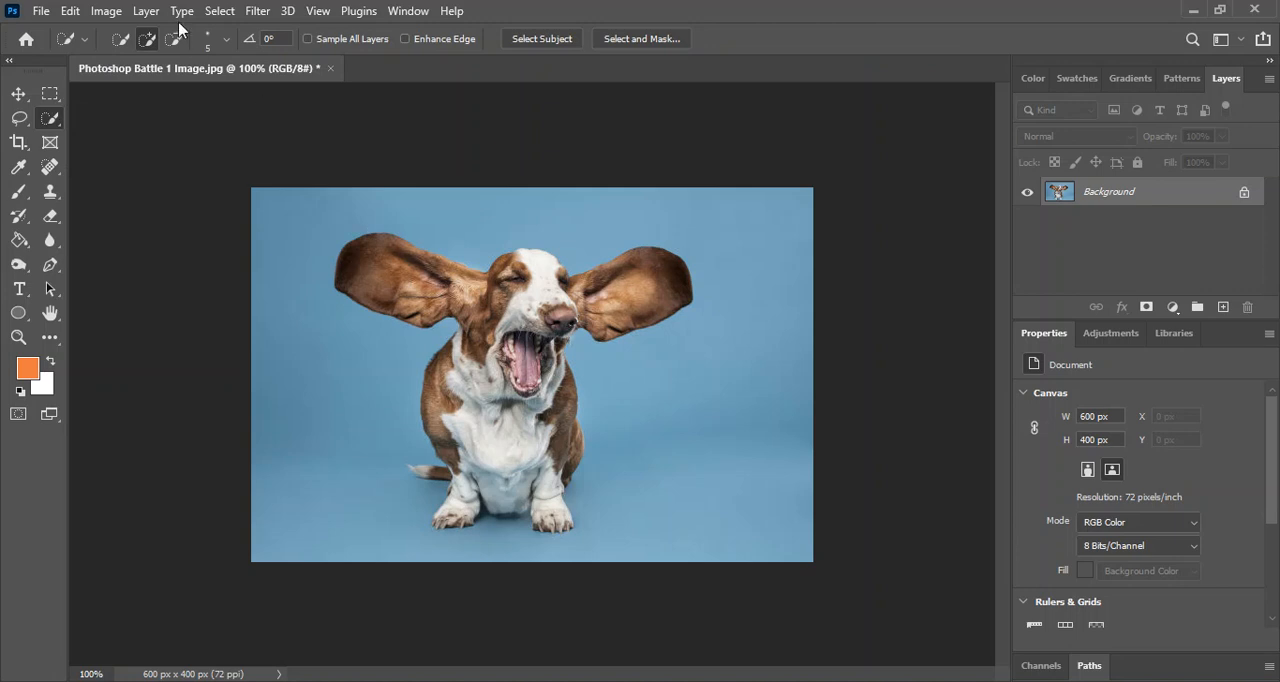
pyautogui.click(226, 40)
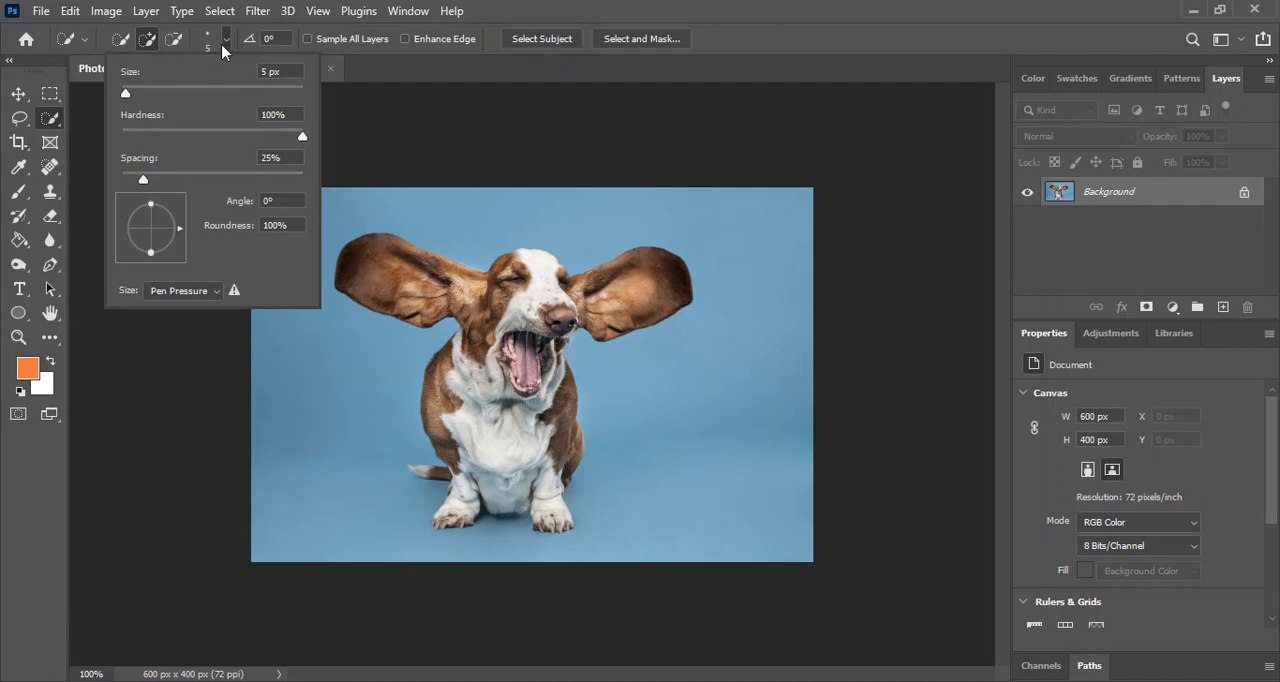
pyautogui.moveTo(124, 95); pyautogui.dragTo(146, 97)
pyautogui.click(144, 93)
pyautogui.moveTo(142, 96); pyautogui.dragTo(137, 95)
pyautogui.click(513, 10)
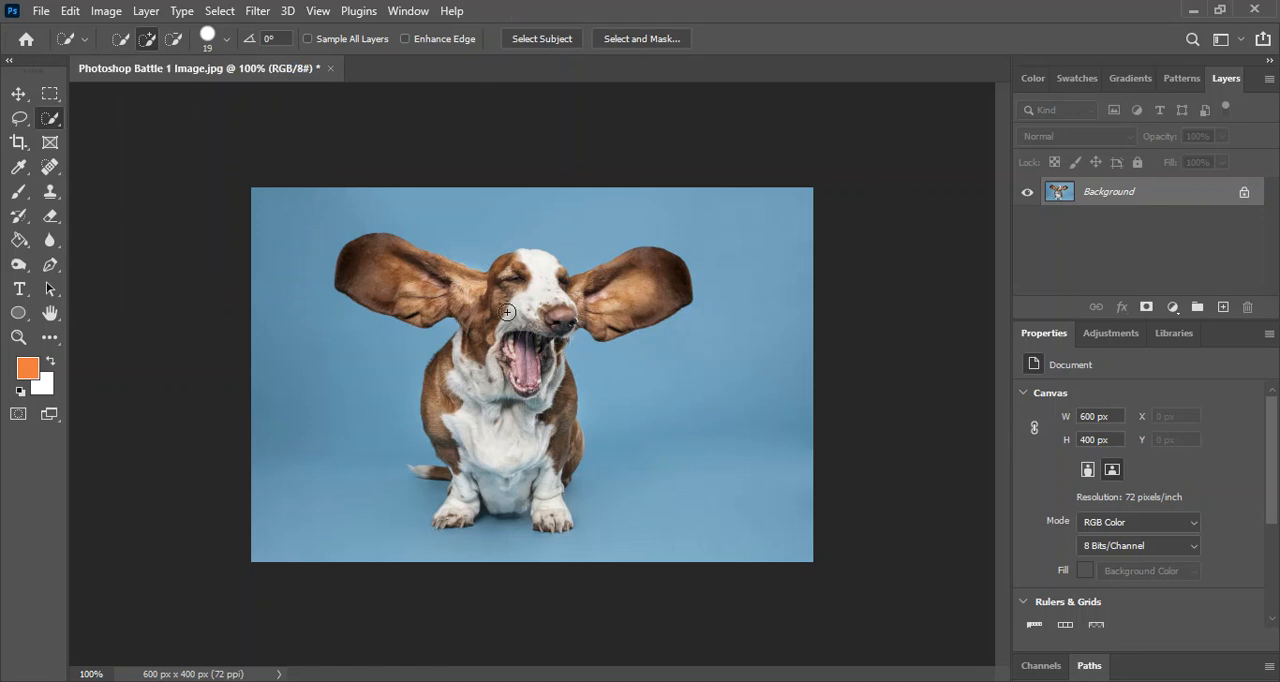
# Select the dog's head, both ears and upper body with the Quick Selection tool.
pyautogui.scroll(1, 513, 323)
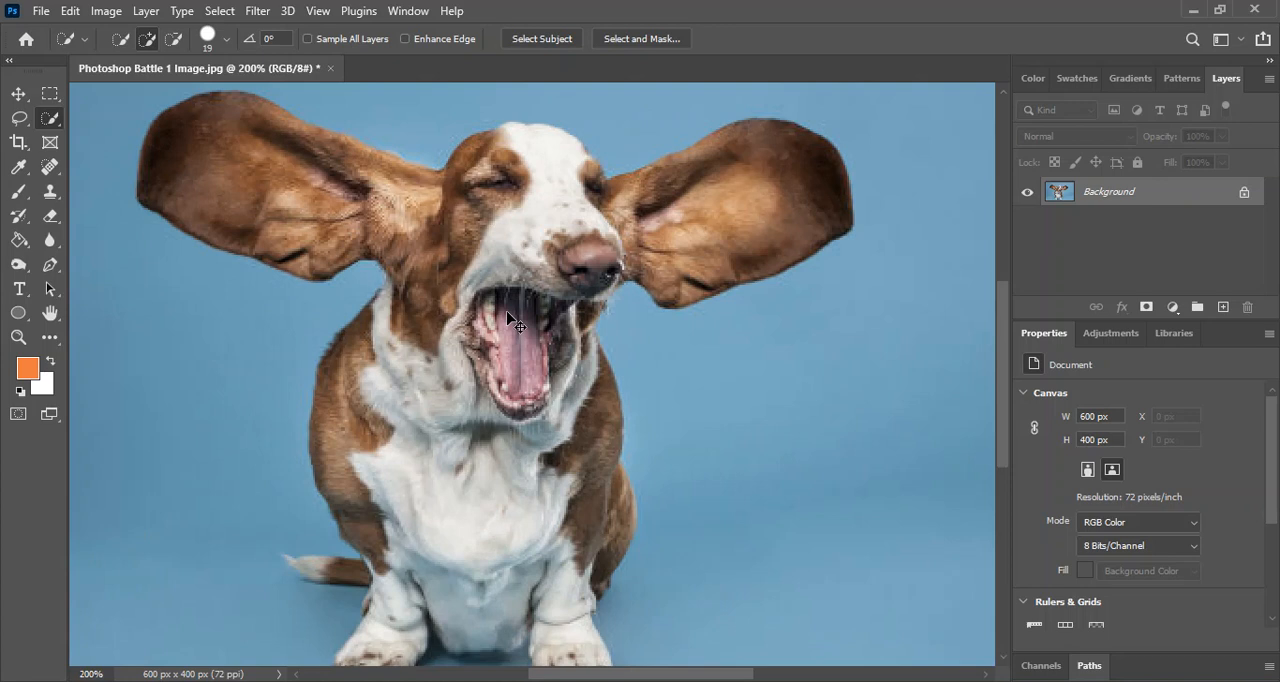
pyautogui.scroll(-1, 513, 323)
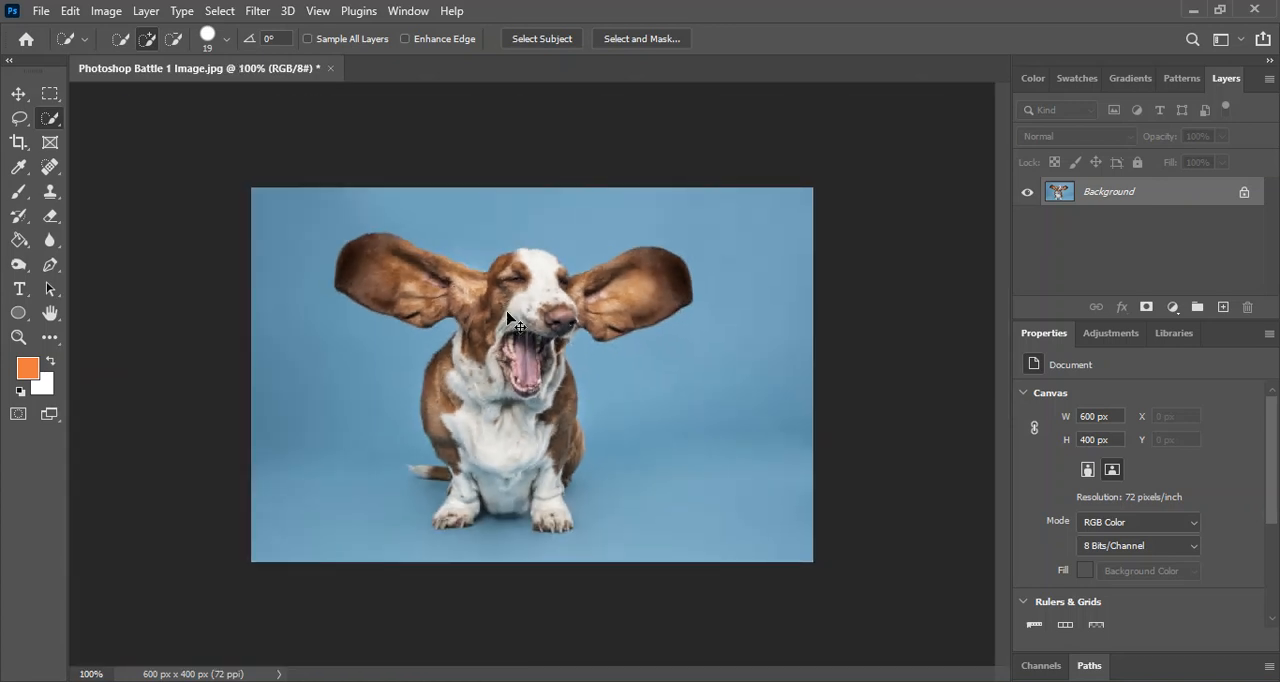
pyautogui.scroll(1, 507, 312)
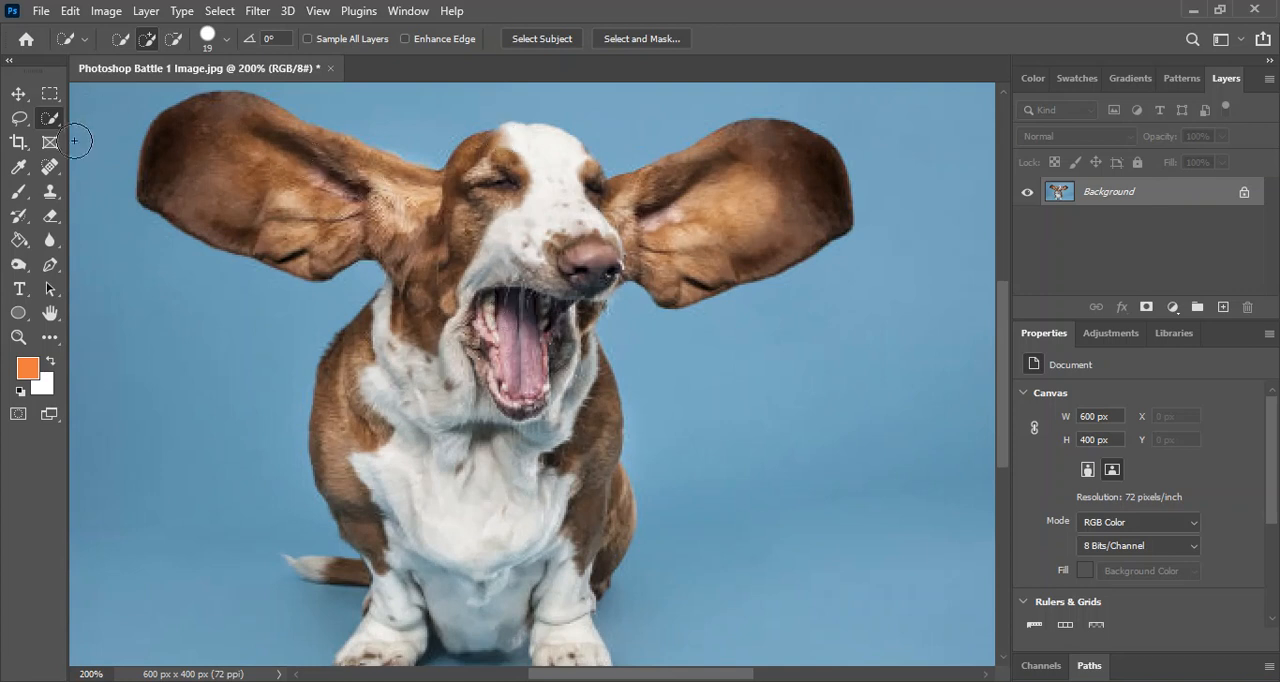
pyautogui.moveTo(425, 193)
pyautogui.mouseDown()
pyautogui.moveTo(265, 160)
pyautogui.moveTo(400, 198)
pyautogui.moveTo(435, 232)
pyautogui.moveTo(470, 240)
pyautogui.moveTo(580, 237)
pyautogui.moveTo(580, 194)
pyautogui.moveTo(679, 235)
pyautogui.moveTo(587, 245)
pyautogui.moveTo(565, 258)
pyautogui.moveTo(562, 298)
pyautogui.moveTo(577, 294)
pyautogui.moveTo(566, 306)
pyautogui.moveTo(468, 316)
pyautogui.moveTo(440, 365)
pyautogui.moveTo(437, 406)
pyautogui.moveTo(457, 457)
pyautogui.moveTo(565, 485)
pyautogui.moveTo(540, 460)
pyautogui.moveTo(366, 457)
pyautogui.moveTo(417, 337)
pyautogui.mouseUp()
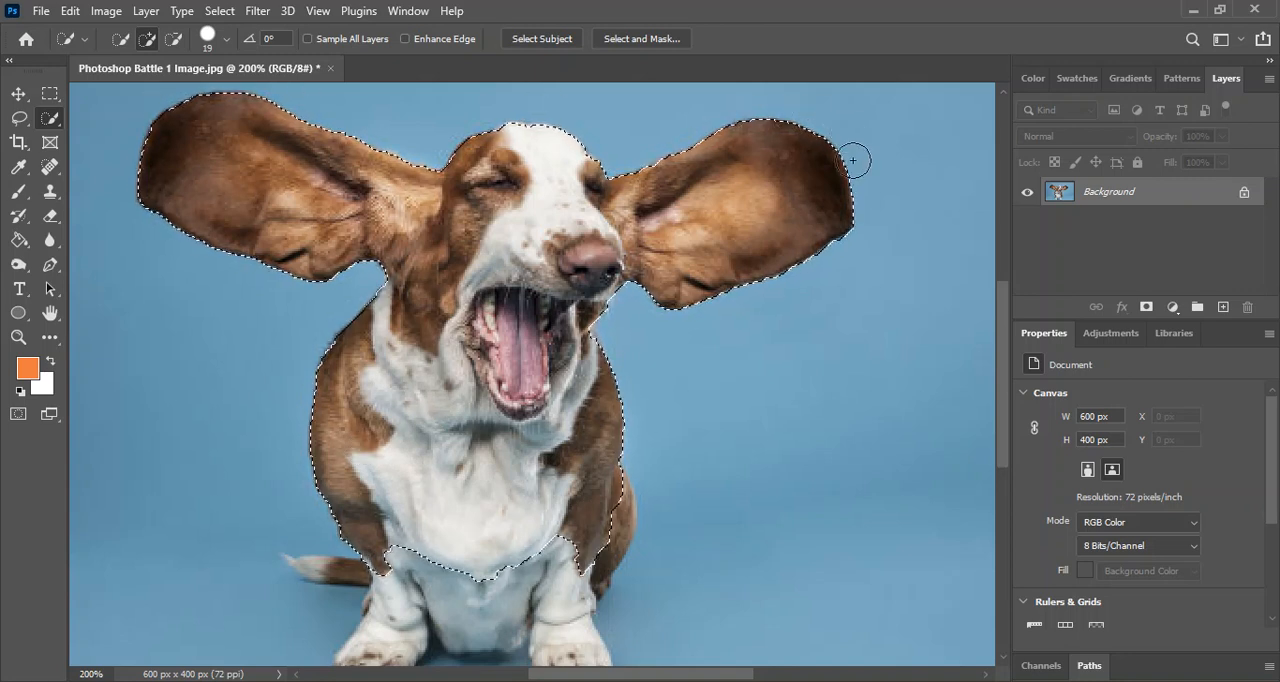
# Extend the selection over the dog's lower chest, haunch, front legs and paws.
pyautogui.scroll(-2, 449, 412)
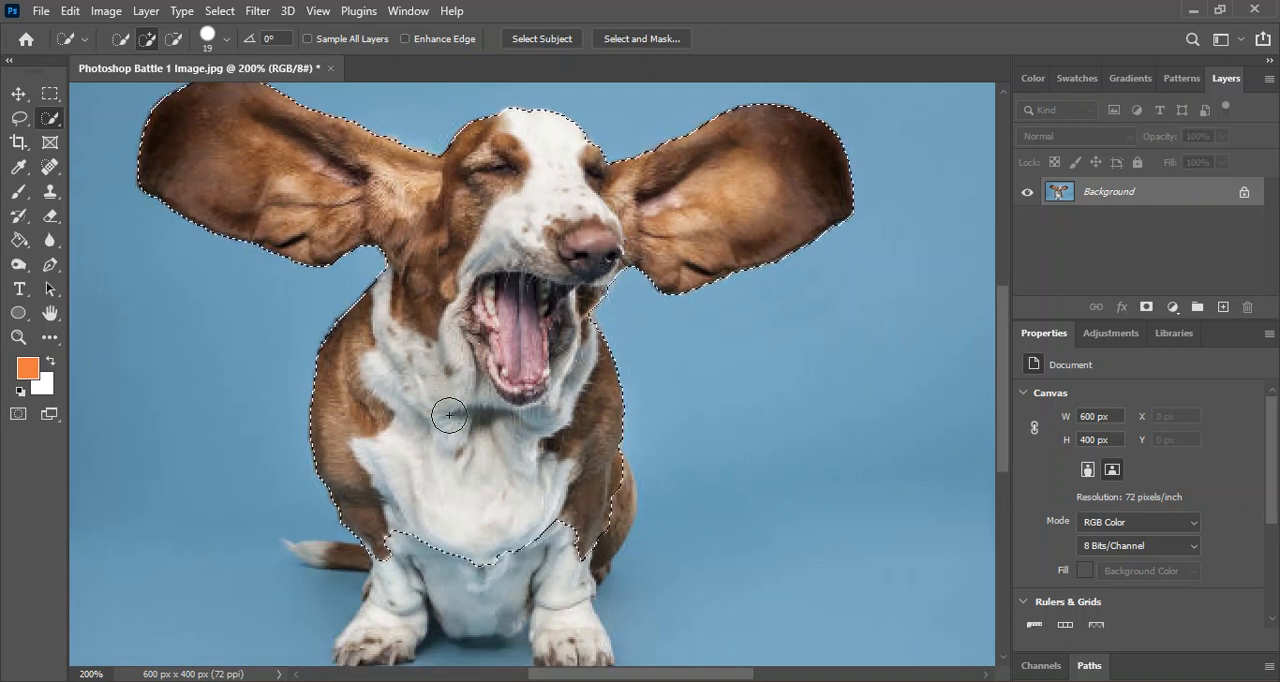
pyautogui.scroll(-4, 449, 412)
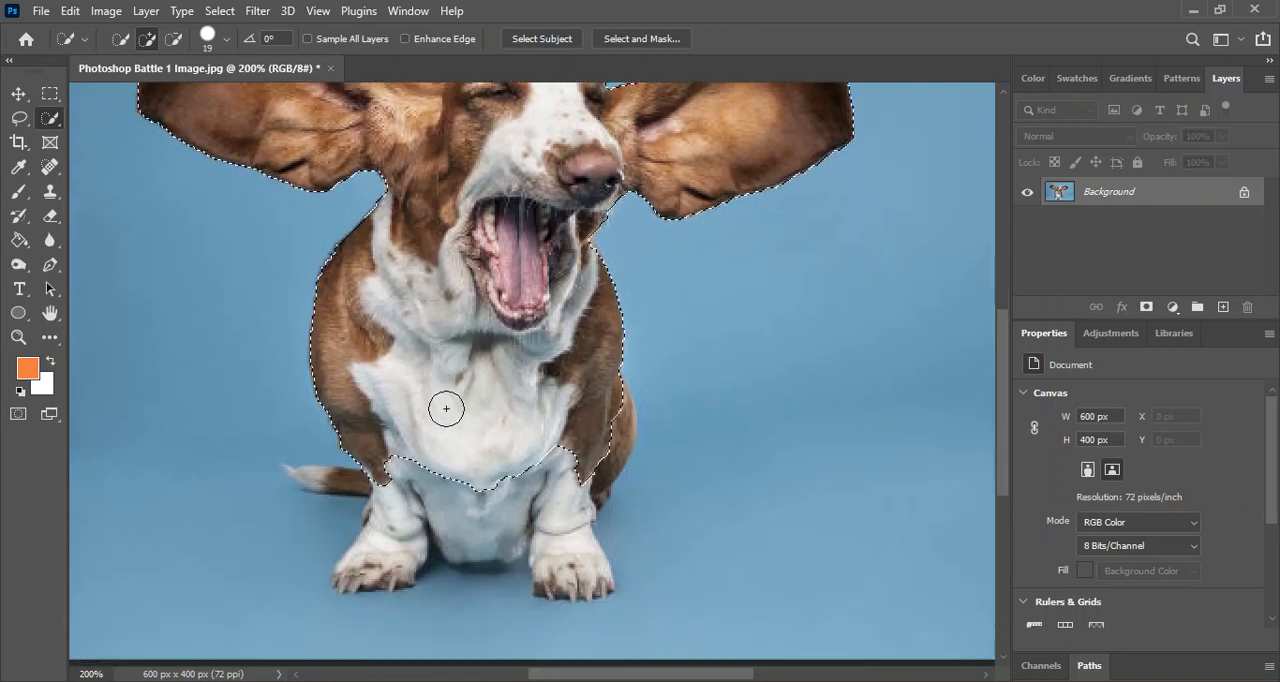
pyautogui.moveTo(425, 458); pyautogui.dragTo(422, 481)
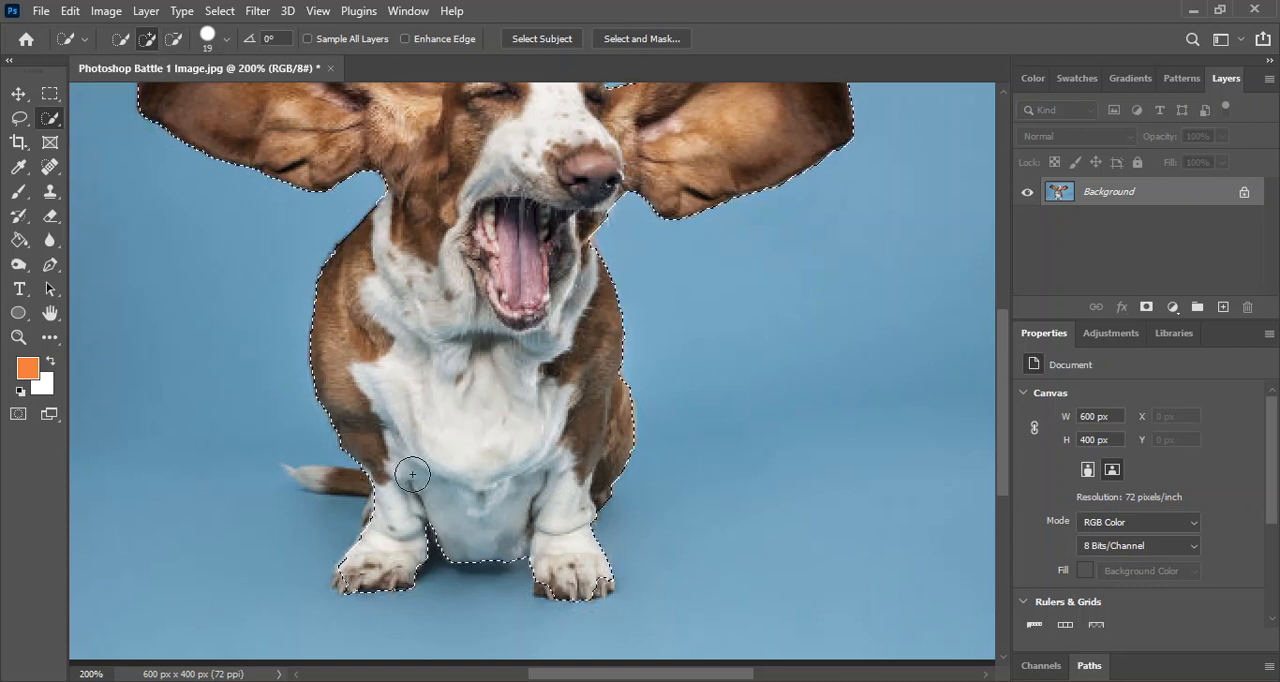
# Reduce the Quick Selection brush size to 11 px and add the dog's tail to the selection.
pyautogui.click(212, 46)
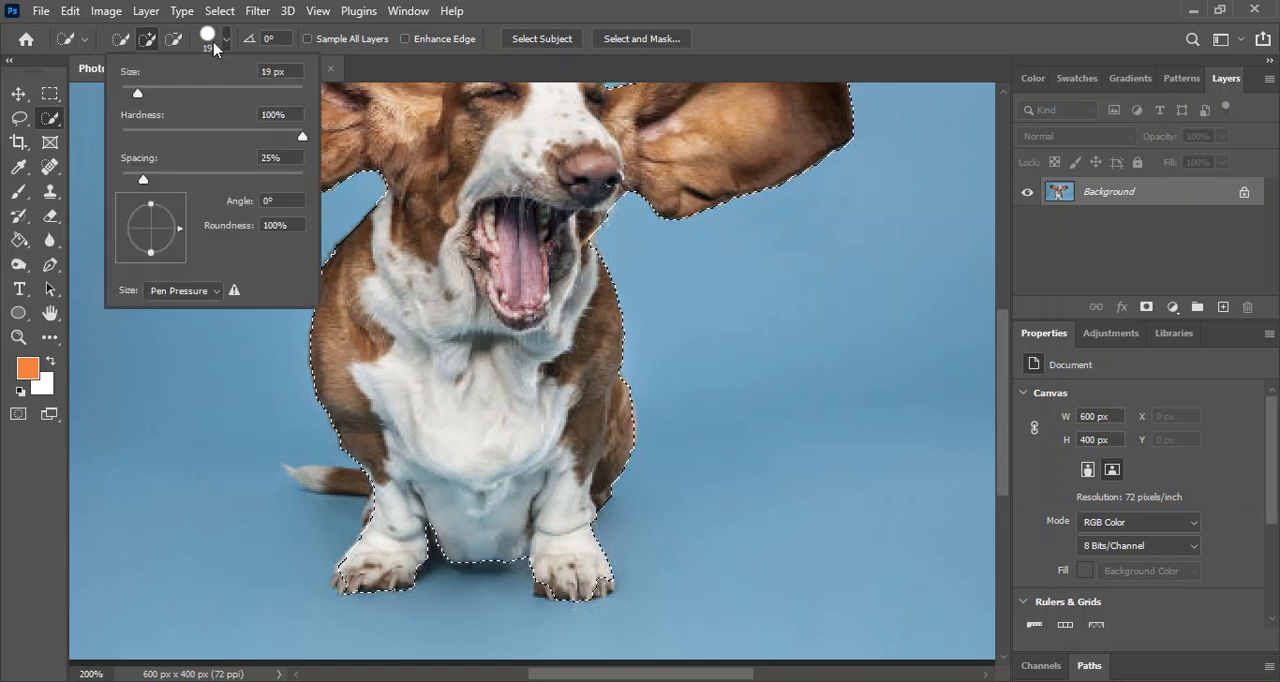
pyautogui.click(131, 94)
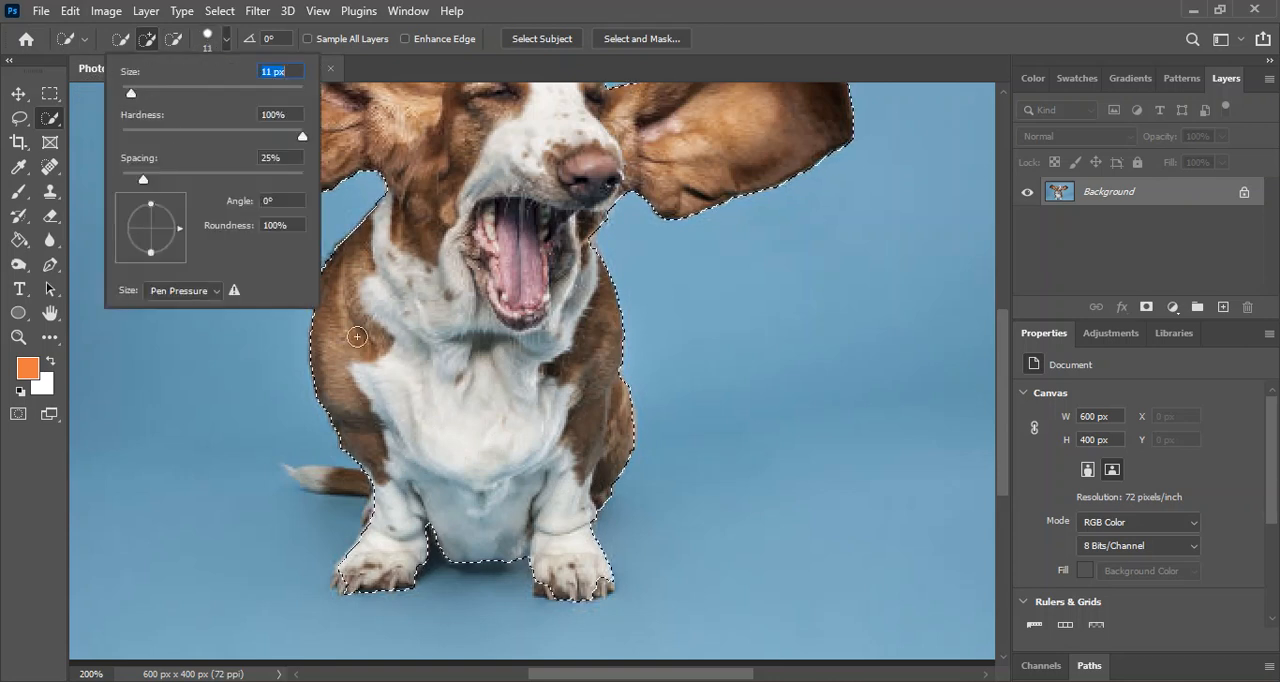
pyautogui.click(383, 482)
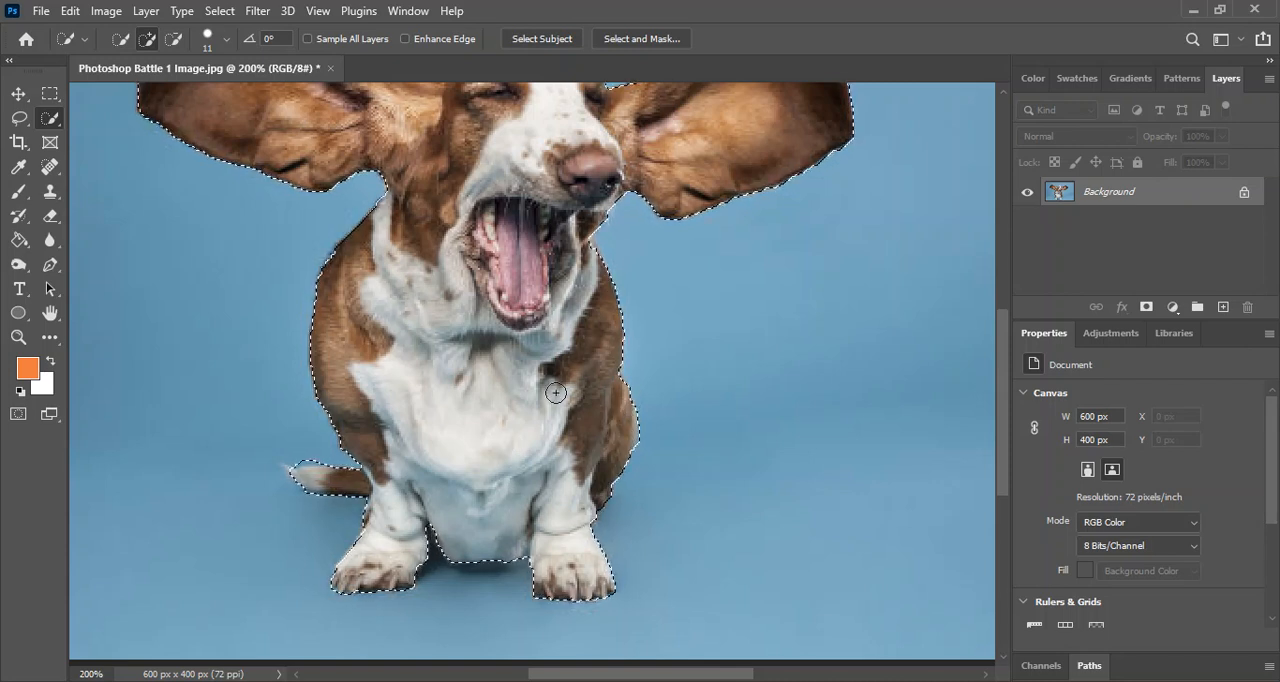
pyautogui.scroll(-1, 471, 370)
pyautogui.scroll(3, 471, 370)
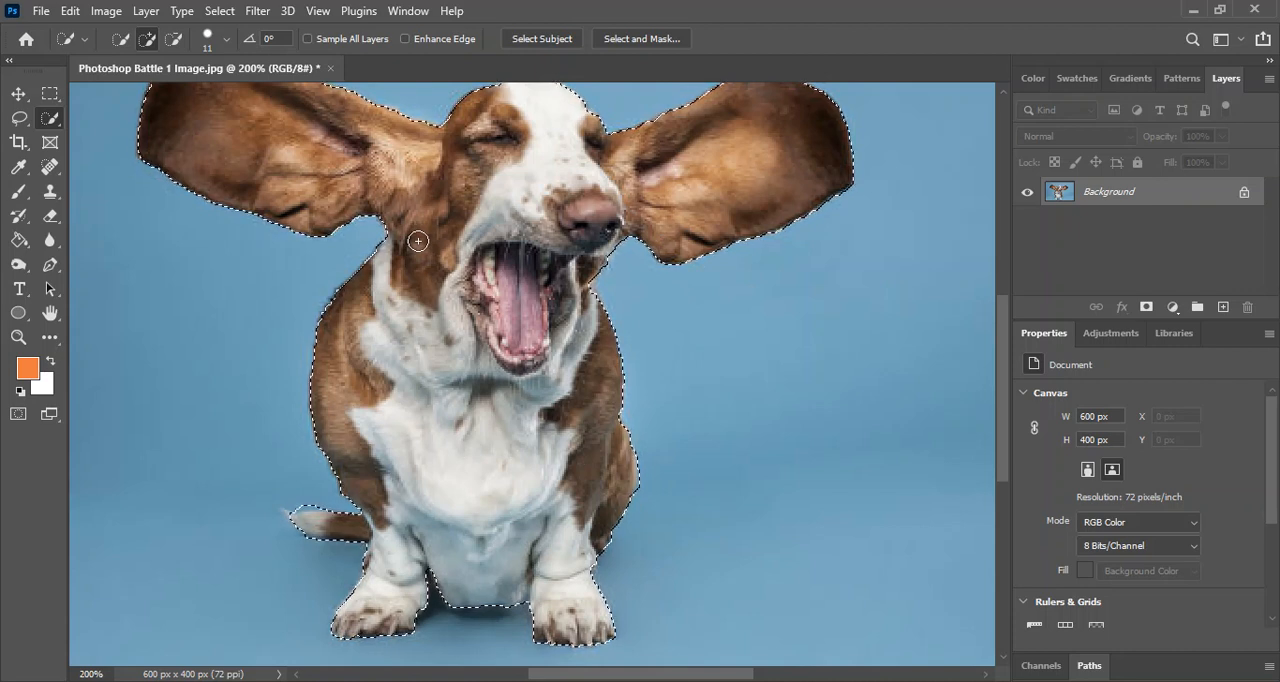
pyautogui.hotkey('ctrl', '-')
pyautogui.hotkey('ctrl', '+')
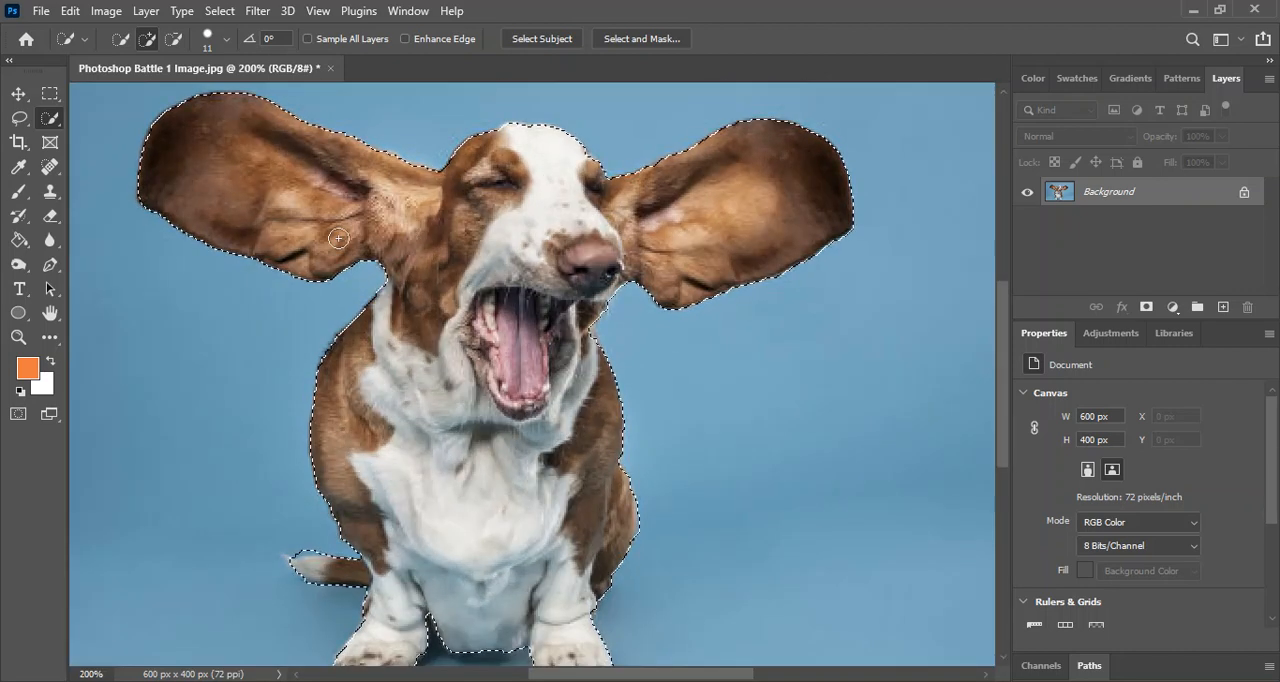
# Try painting orange over the dog inside the selection with the Brush tool, and undo the painting.
pyautogui.click(18, 192)
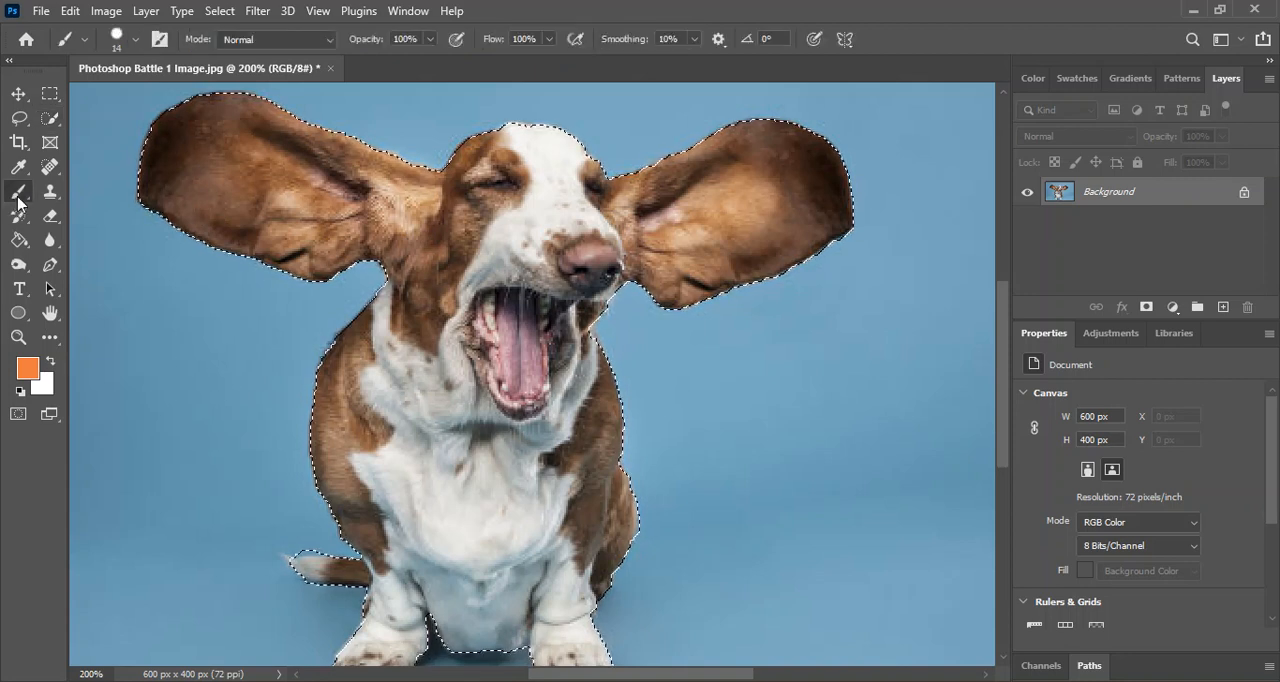
pyautogui.moveTo(330, 190)
pyautogui.mouseDown()
pyautogui.moveTo(300, 243)
pyautogui.moveTo(251, 286)
pyautogui.moveTo(106, 287)
pyautogui.moveTo(185, 228)
pyautogui.moveTo(166, 215)
pyautogui.moveTo(205, 115)
pyautogui.moveTo(190, 102)
pyautogui.mouseUp()
pyautogui.moveTo(285, 277)
pyautogui.mouseDown()
pyautogui.moveTo(420, 265)
pyautogui.moveTo(706, 141)
pyautogui.moveTo(588, 282)
pyautogui.moveTo(254, 431)
pyautogui.moveTo(600, 300)
pyautogui.moveTo(371, 491)
pyautogui.moveTo(928, 115)
pyautogui.moveTo(94, 417)
pyautogui.moveTo(515, 135)
pyautogui.moveTo(562, 418)
pyautogui.moveTo(546, 509)
pyautogui.moveTo(697, 486)
pyautogui.moveTo(697, 360)
pyautogui.moveTo(360, 489)
pyautogui.moveTo(323, 531)
pyautogui.moveTo(383, 517)
pyautogui.moveTo(523, 563)
pyautogui.moveTo(515, 603)
pyautogui.moveTo(660, 574)
pyautogui.moveTo(631, 609)
pyautogui.moveTo(665, 545)
pyautogui.mouseUp()
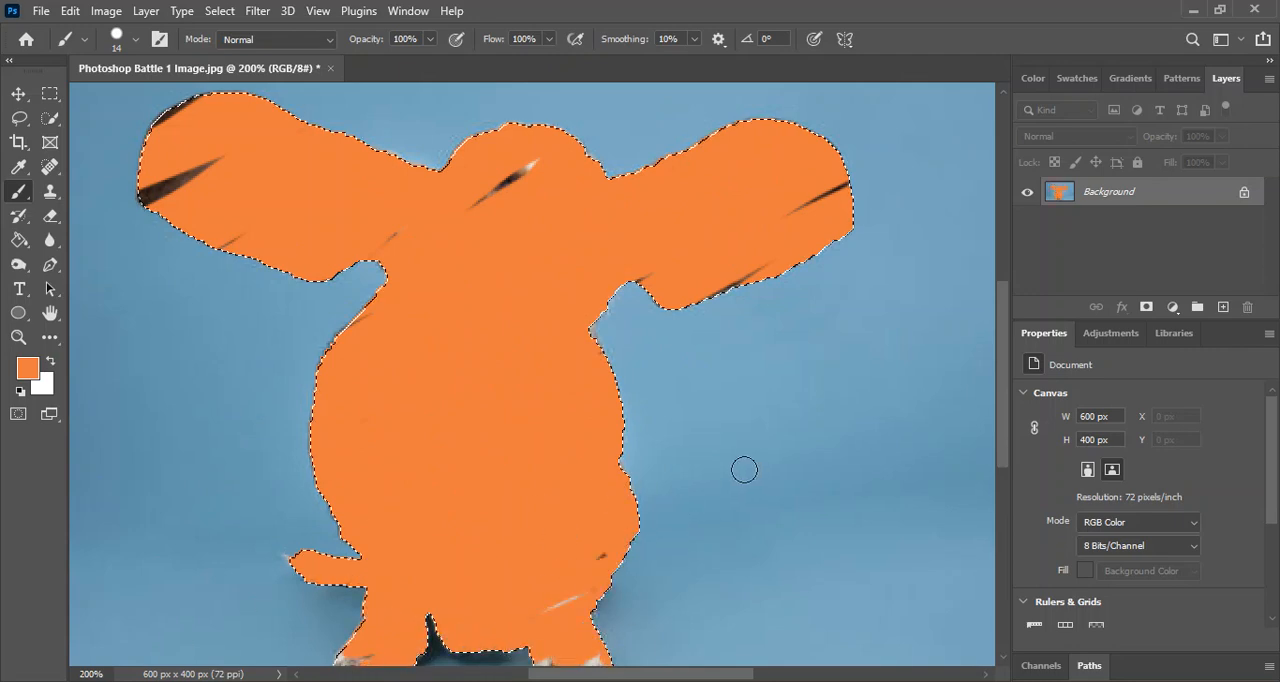
pyautogui.hotkey('ctrl', 'z')
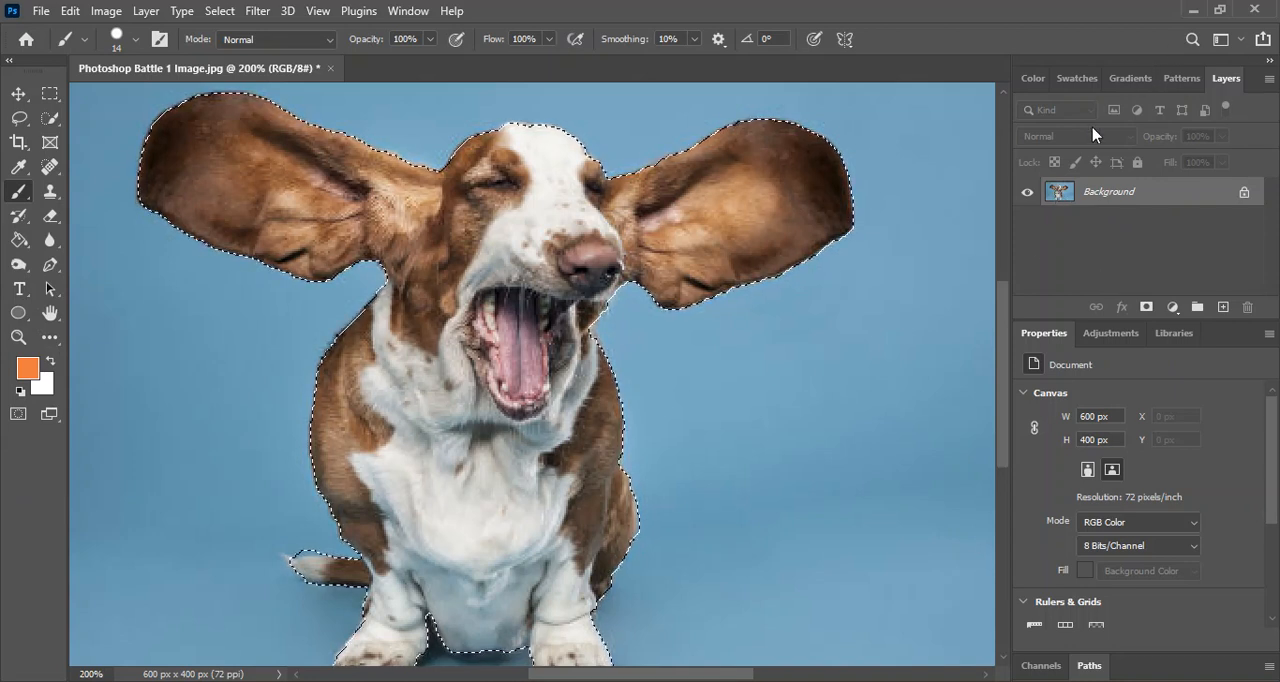
# Add a layer mask to the Background layer from the dog selection.
pyautogui.click(405, 14)
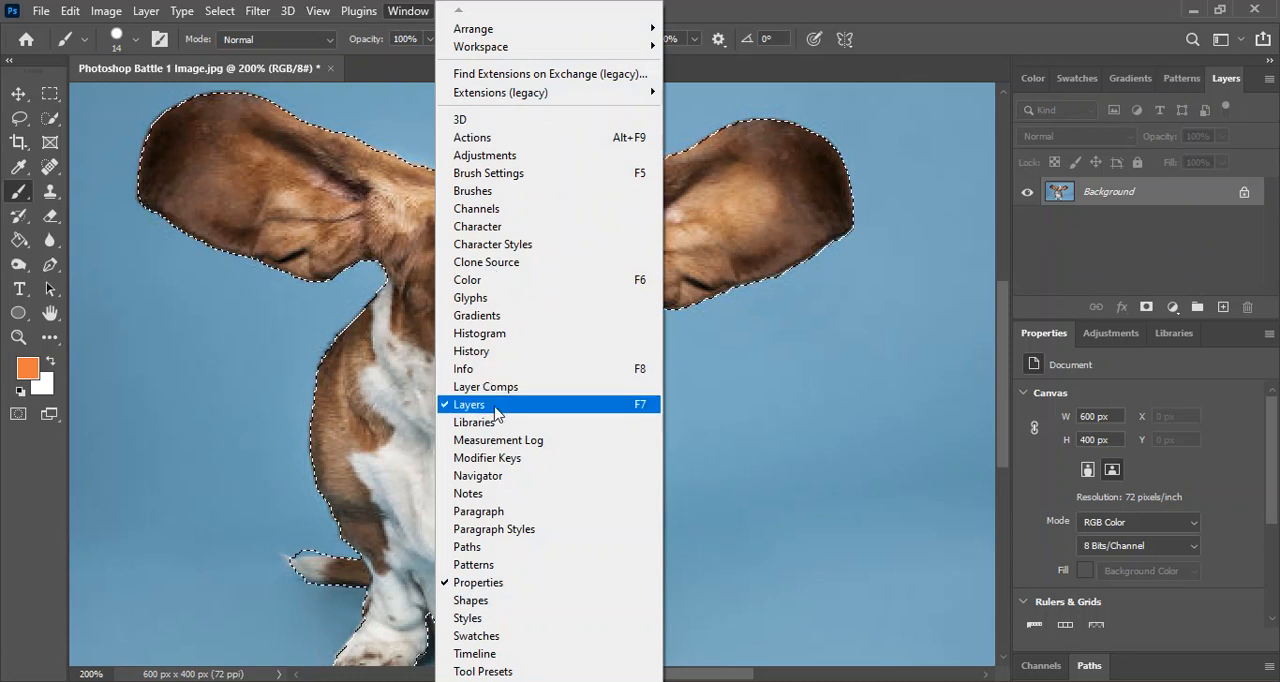
pyautogui.click(1040, 20)
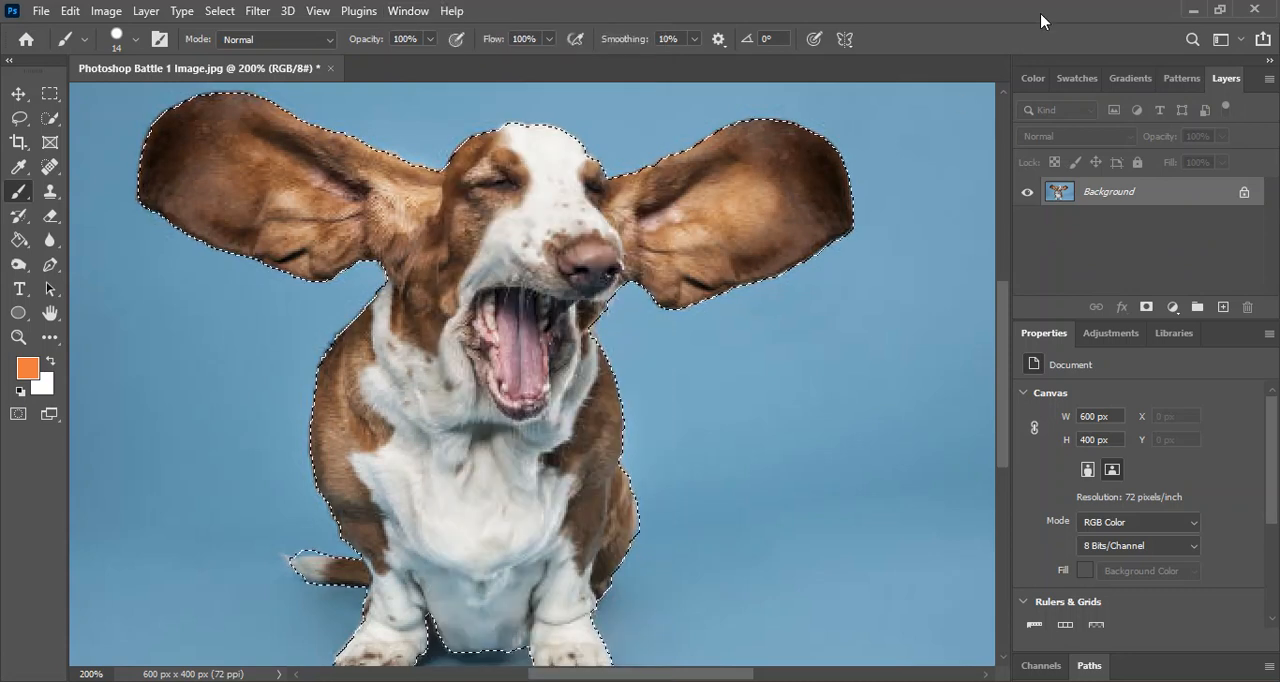
pyautogui.click(1146, 308)
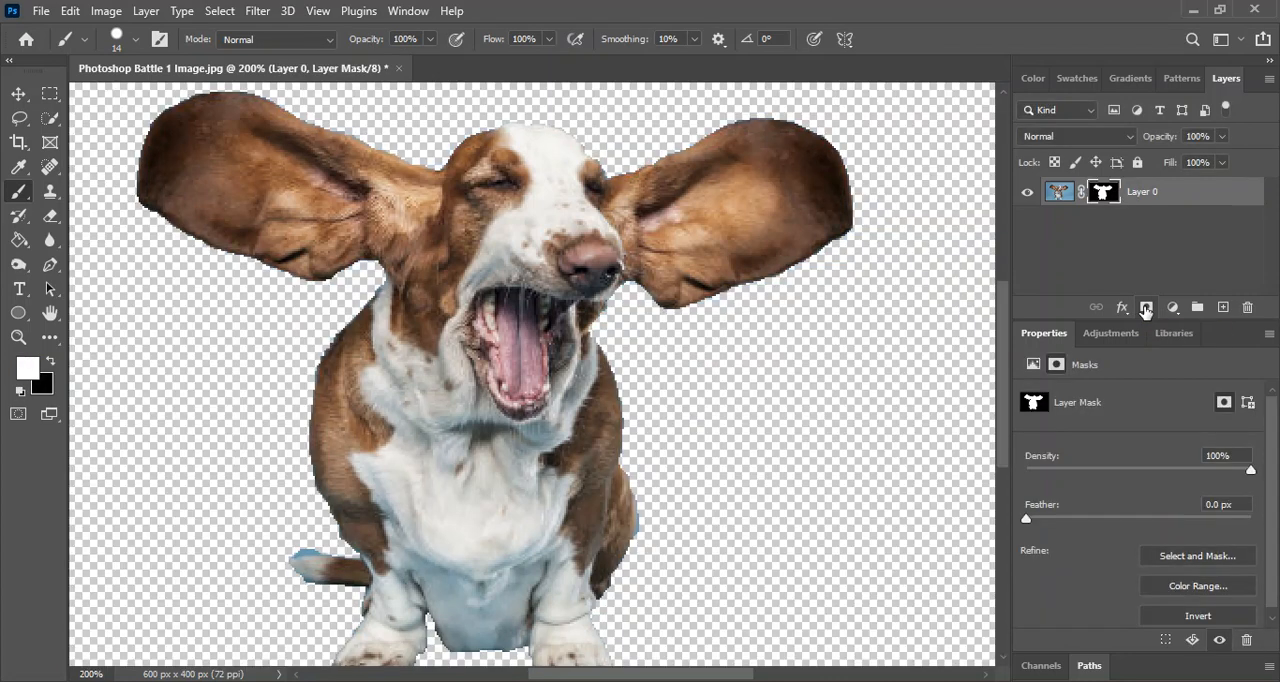
pyautogui.hotkey('ctrl', '-')
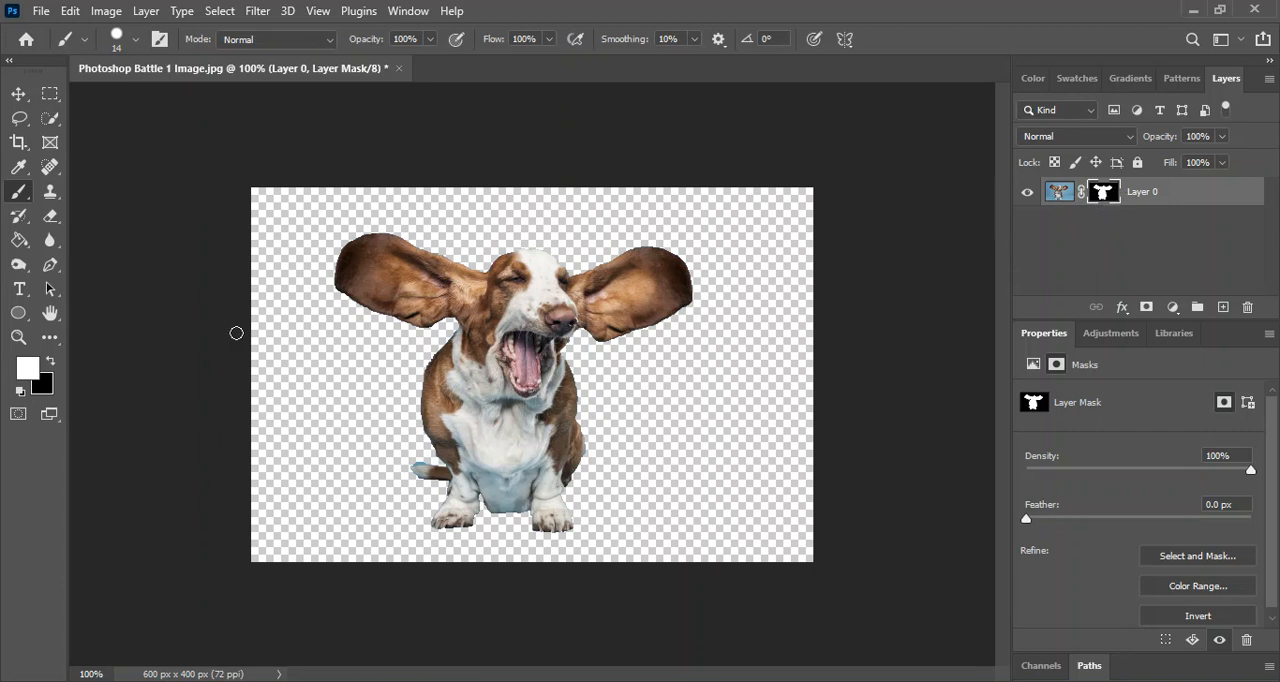
pyautogui.hotkey('ctrl', '+')
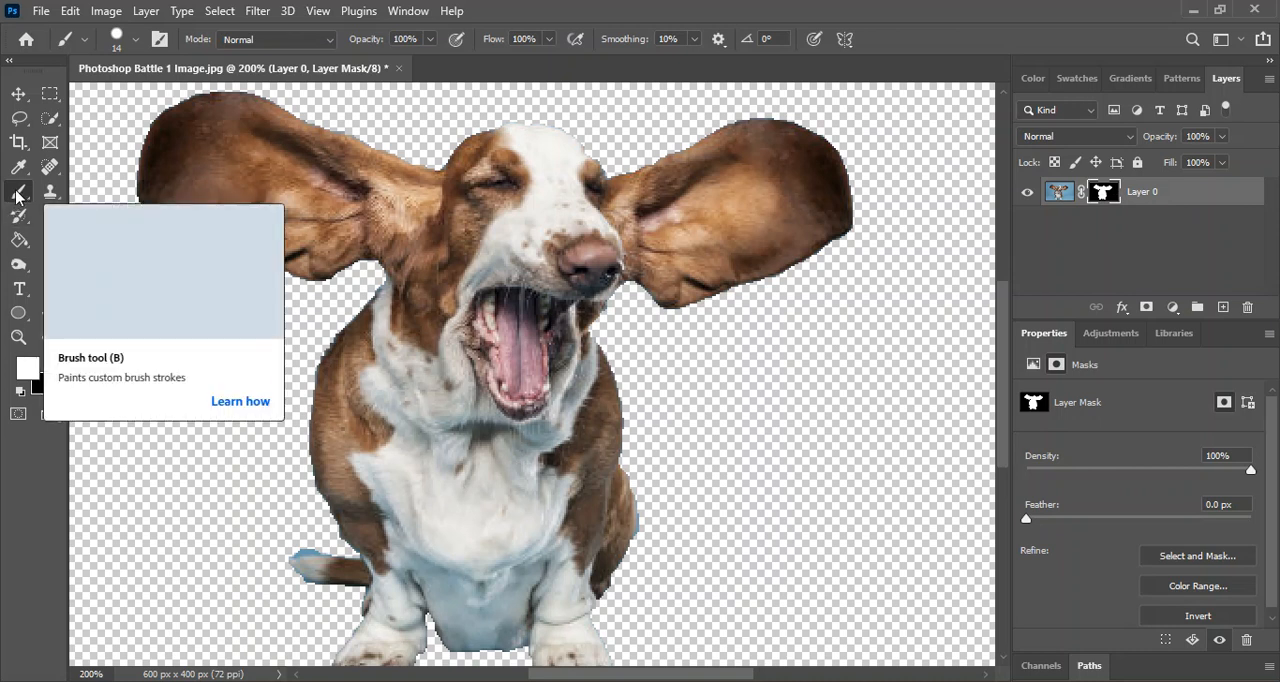
# Try revealing the blue background beside the dog's tail by painting white on the layer mask, and undo the stroke.
pyautogui.click(240, 507)
pyautogui.moveTo(239, 519); pyautogui.dragTo(235, 580)
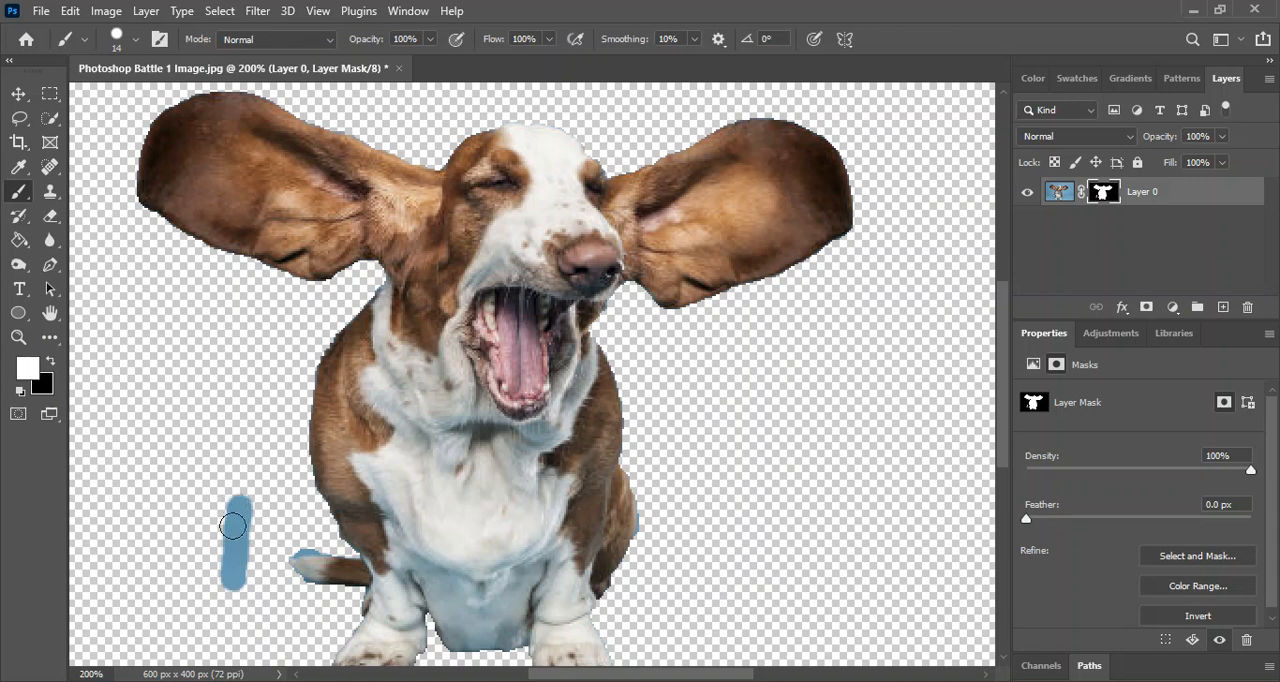
pyautogui.hotkey('ctrl', 'z')
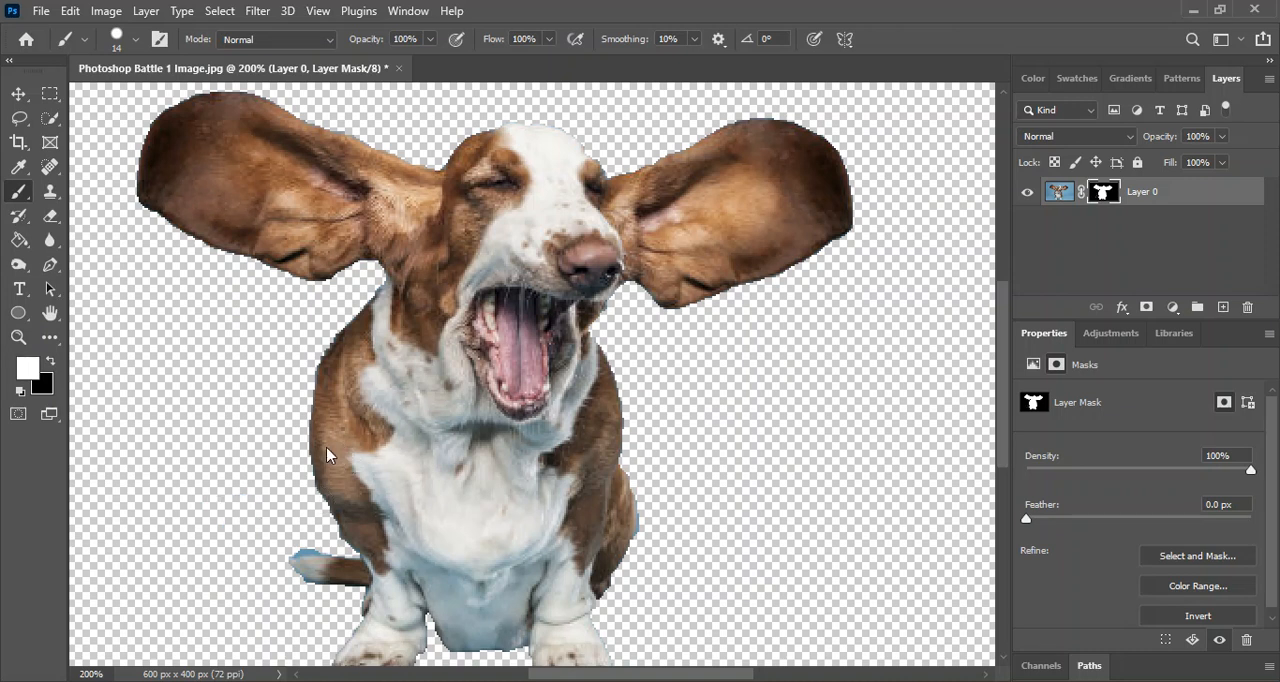
# Swap the foreground colour to black, try hiding part of the dog's chest on the mask, and undo the stroke.
pyautogui.click(52, 361)
pyautogui.moveTo(411, 411); pyautogui.dragTo(432, 505)
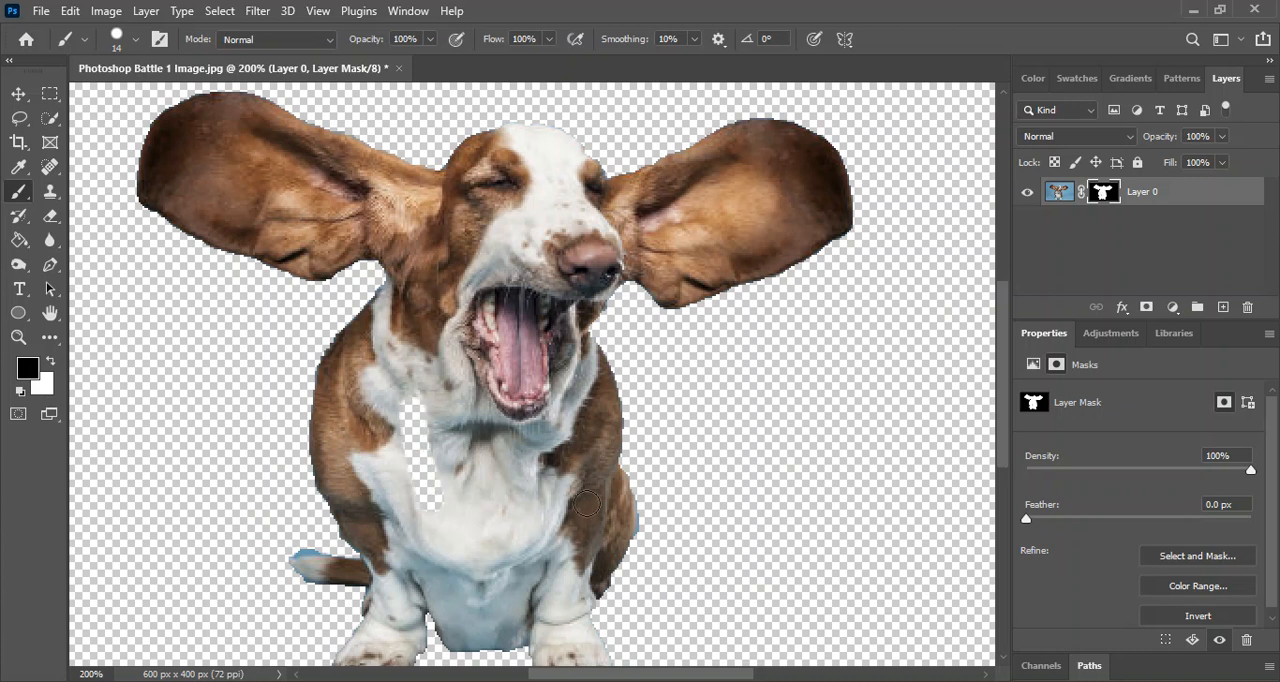
pyautogui.hotkey('ctrl', 'z')
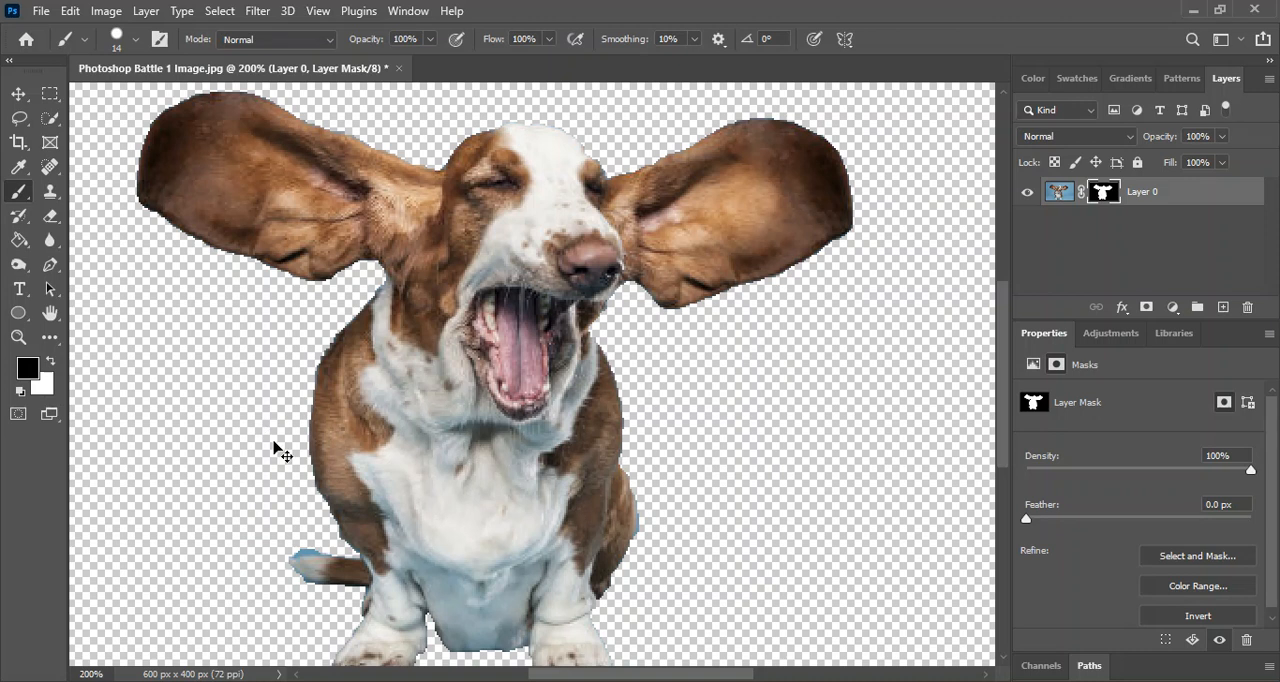
# Set the Brush to a size of 7 px and a hardness of 50% for touching up the mask around the tail.
pyautogui.hotkey('ctrl', '+')
pyautogui.hotkey('ctrl', '+')
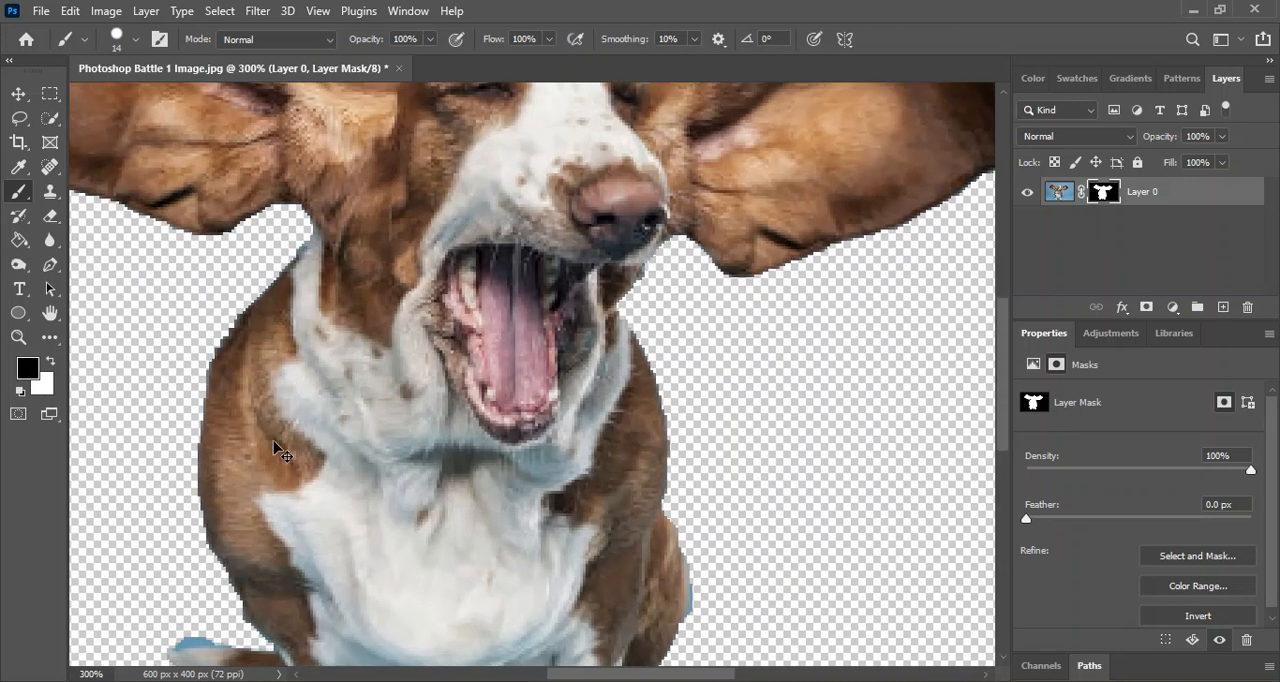
pyautogui.scroll(-5, 380, 394)
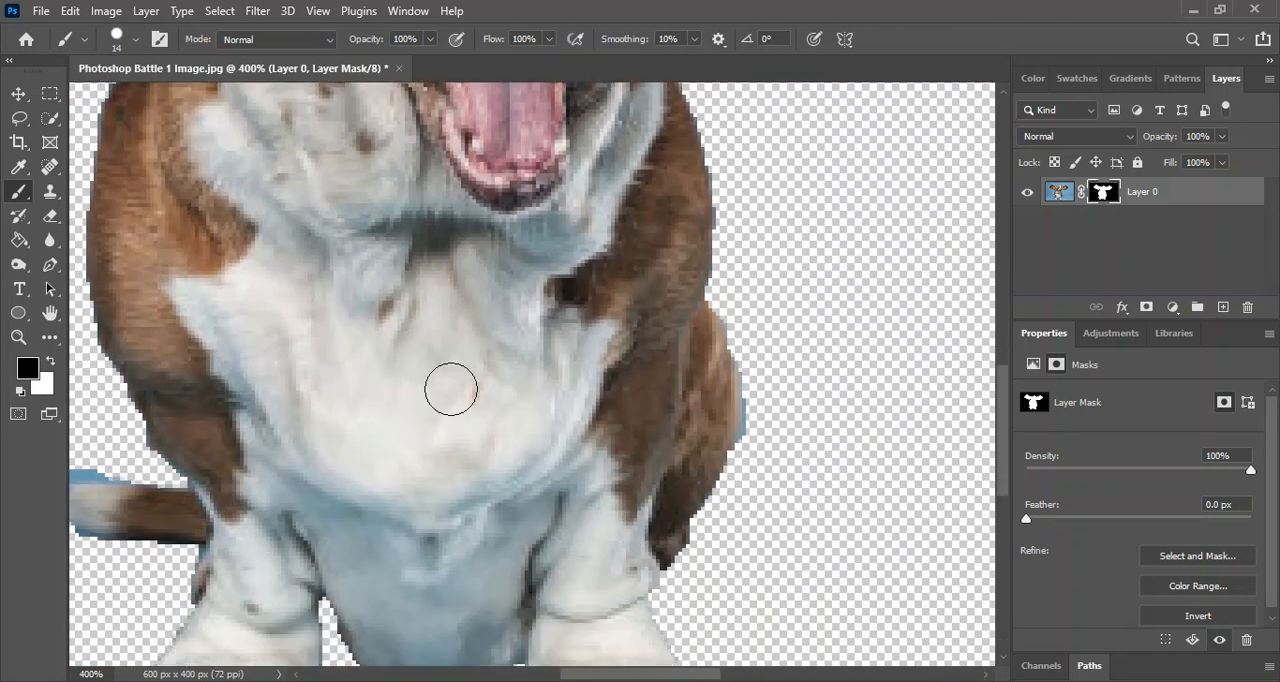
pyautogui.scroll(-1, 451, 389)
pyautogui.moveTo(684, 676); pyautogui.dragTo(625, 678)
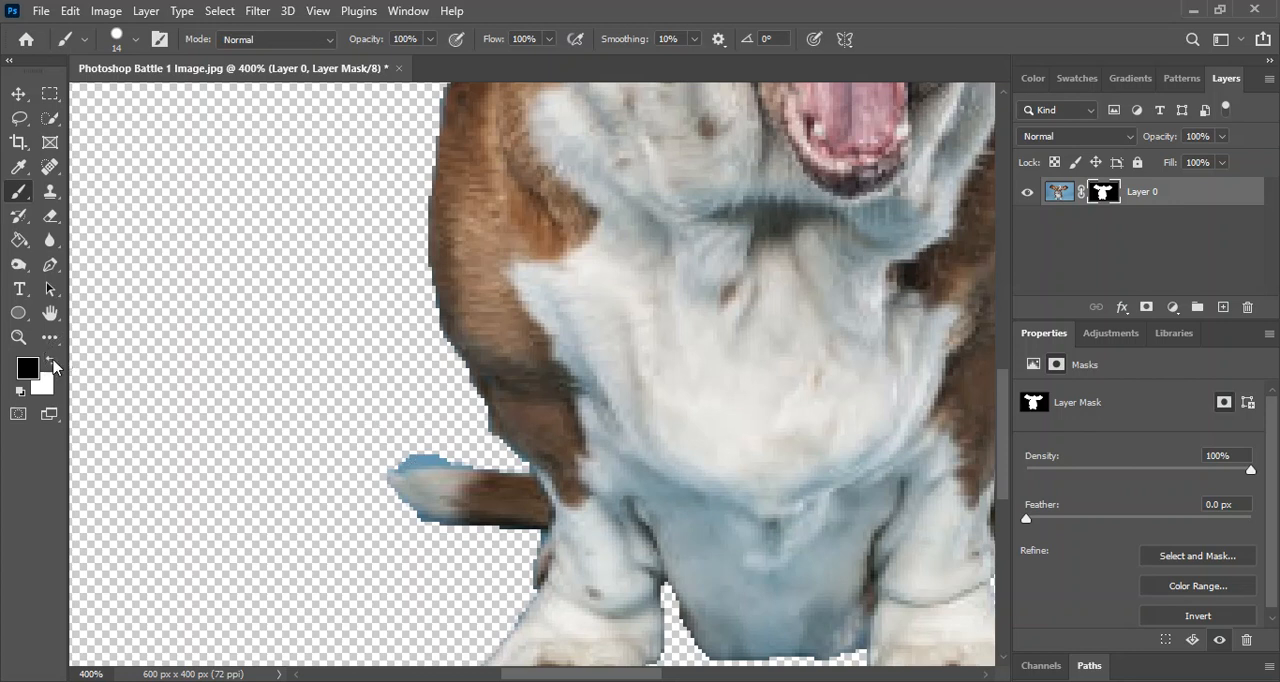
pyautogui.click(115, 40)
pyautogui.moveTo(119, 104); pyautogui.dragTo(108, 104)
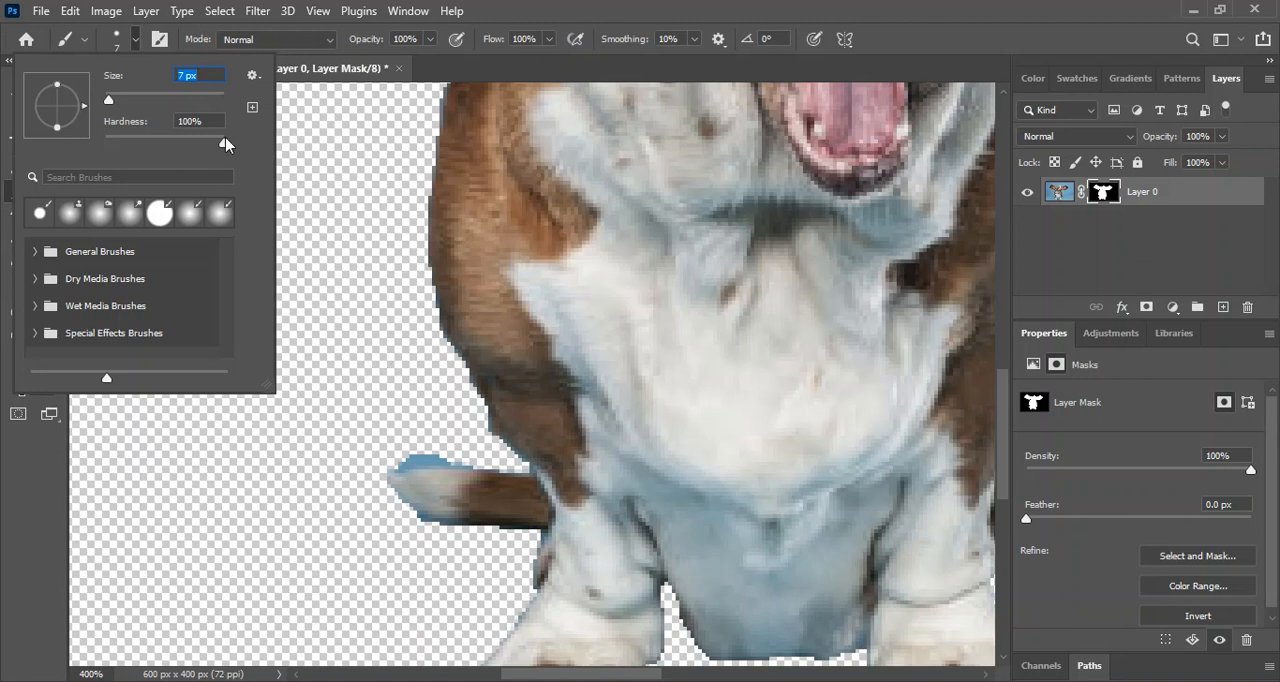
pyautogui.moveTo(222, 147); pyautogui.dragTo(162, 143)
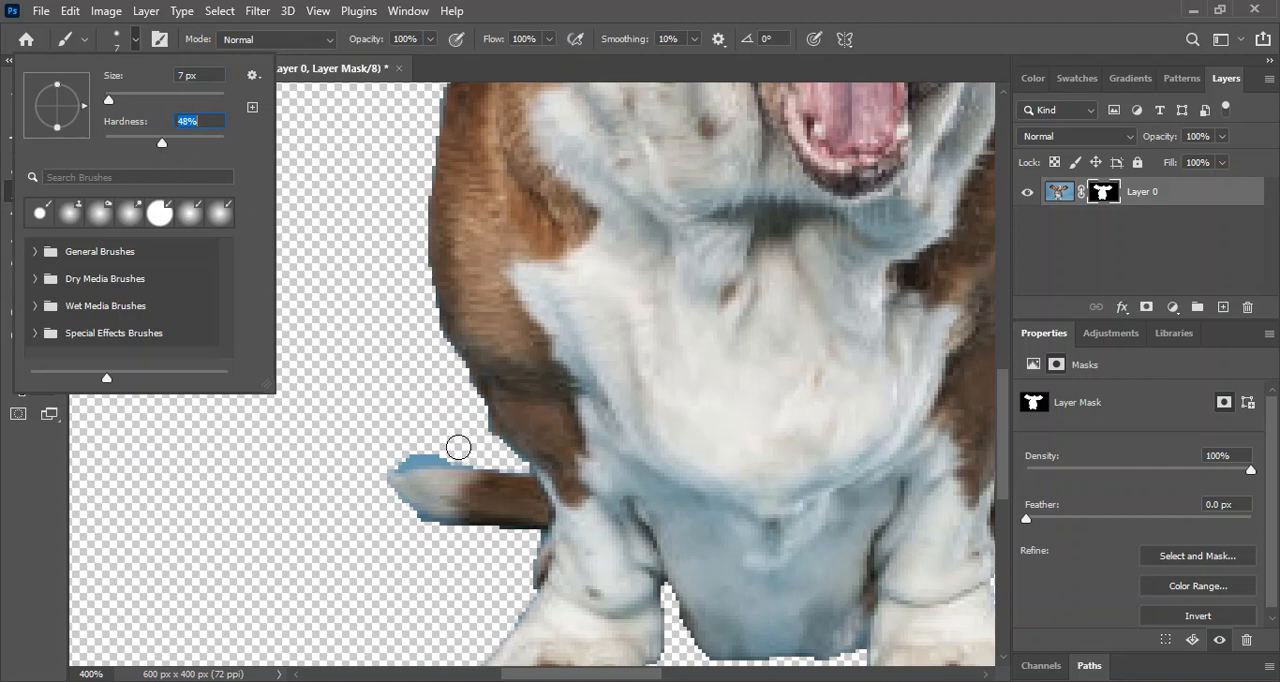
pyautogui.moveTo(162, 143); pyautogui.dragTo(120, 144)
pyautogui.moveTo(120, 144); pyautogui.dragTo(164, 145)
pyautogui.press('Return')
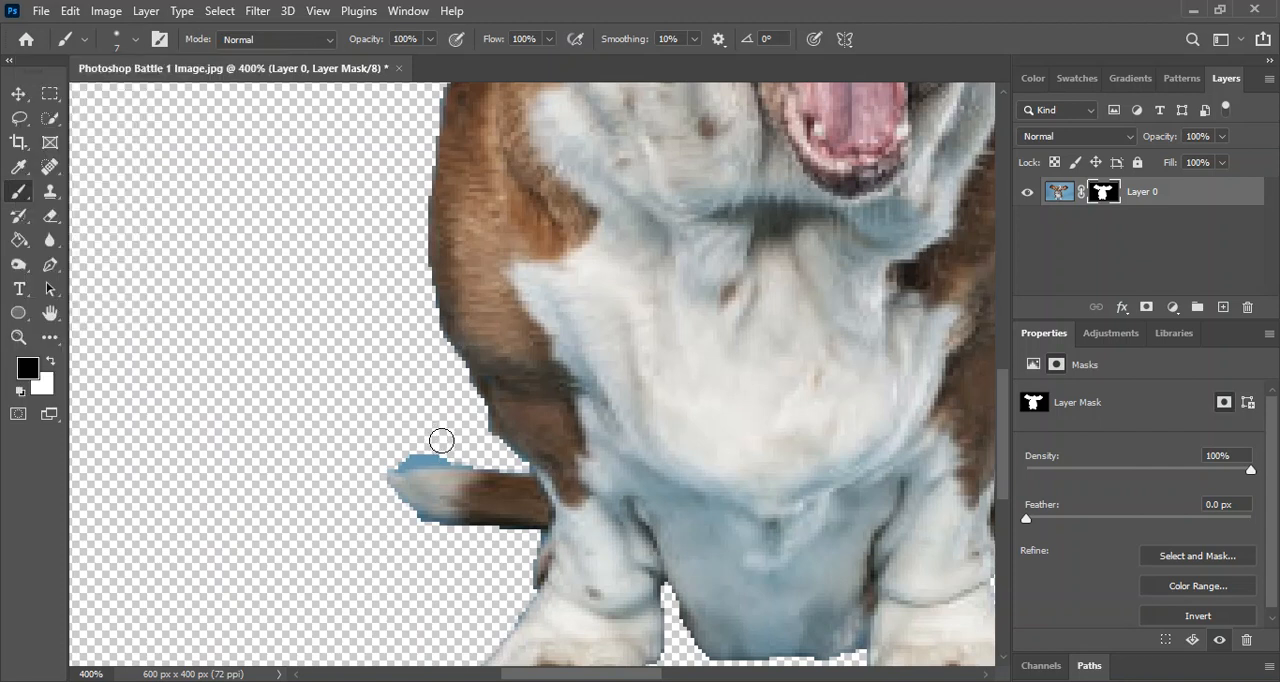
# Paint black on the layer mask around the tail's upper edge, tip and underside to hide the blue fringe.
pyautogui.moveTo(445, 448); pyautogui.dragTo(382, 460)
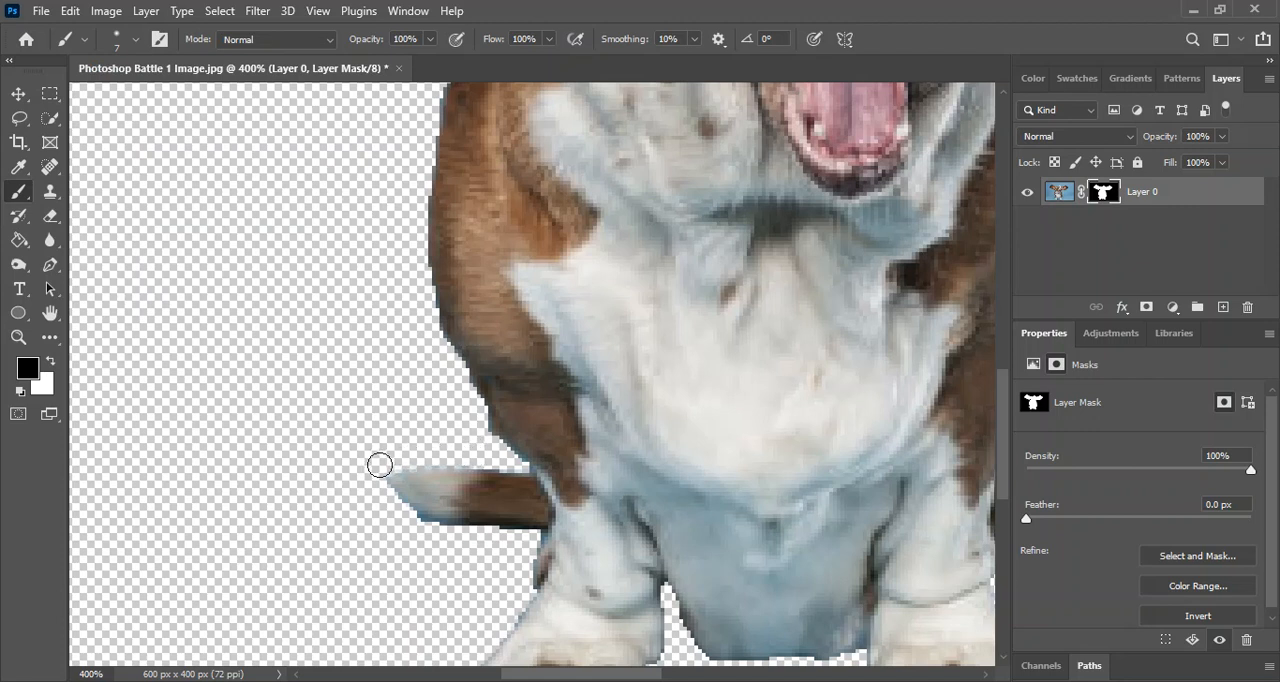
pyautogui.moveTo(404, 515); pyautogui.dragTo(511, 547)
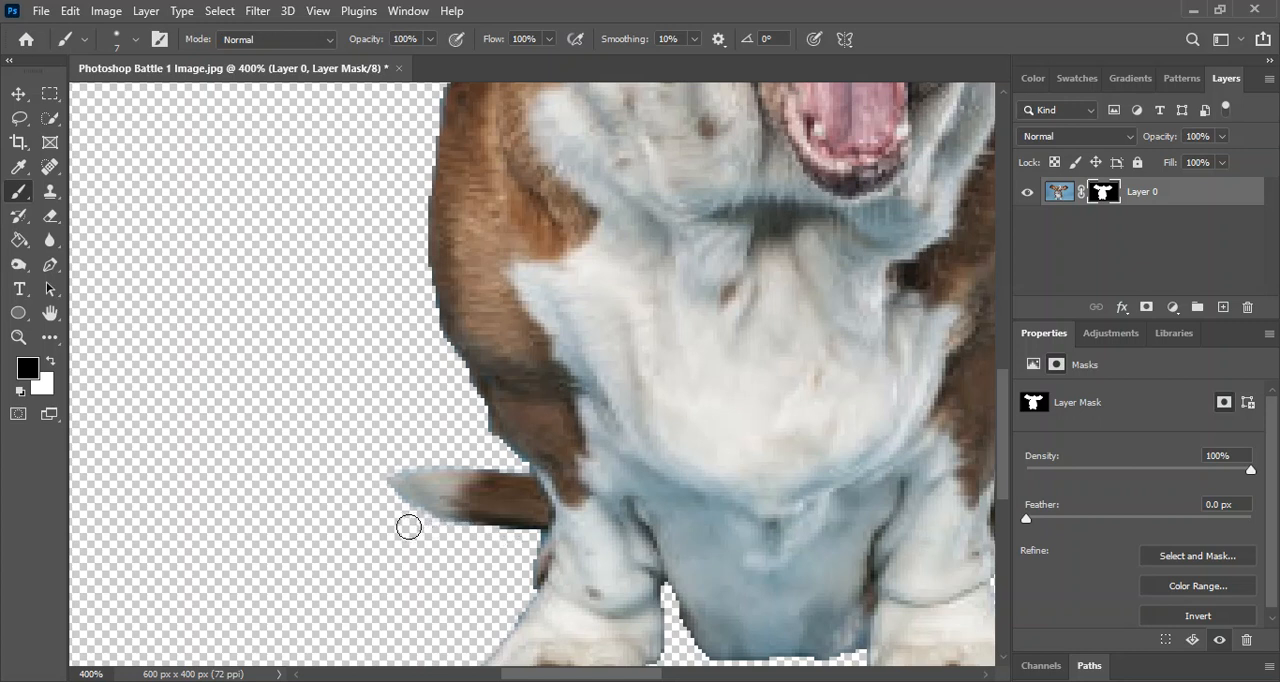
pyautogui.moveTo(381, 491); pyautogui.dragTo(424, 523)
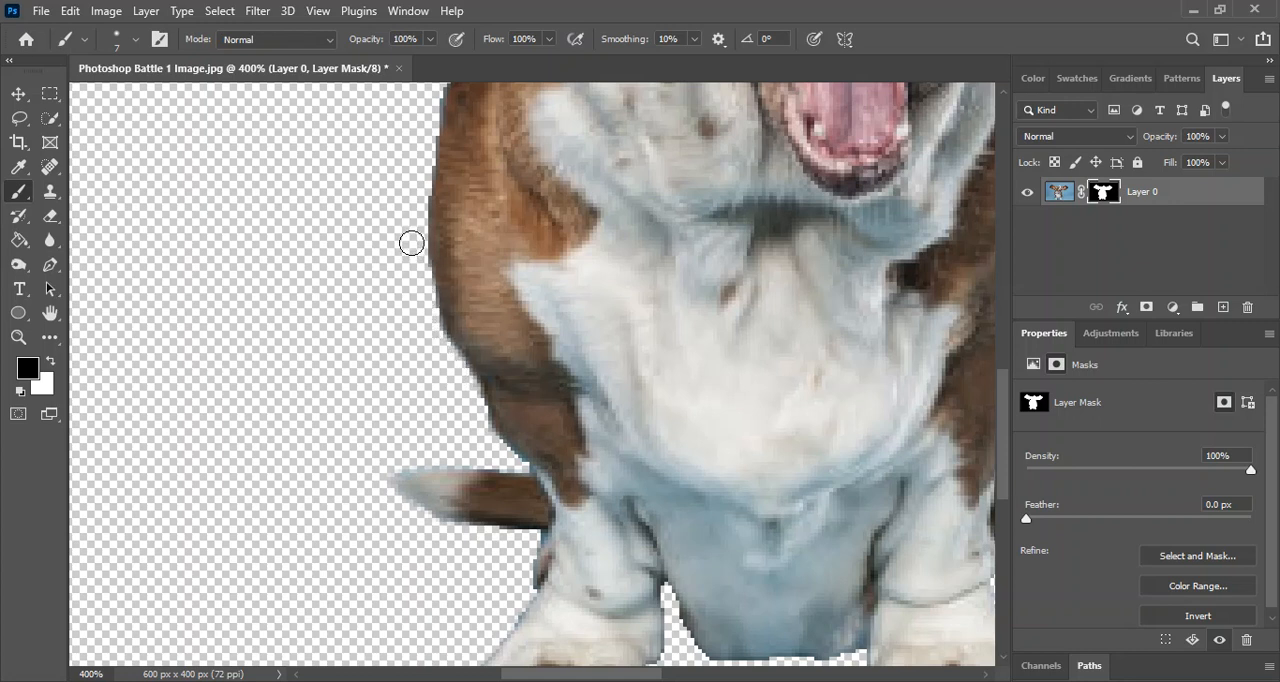
# Reduce the brush size to 1 px for the area around the dog's paws.
pyautogui.scroll(-5, 575, 433)
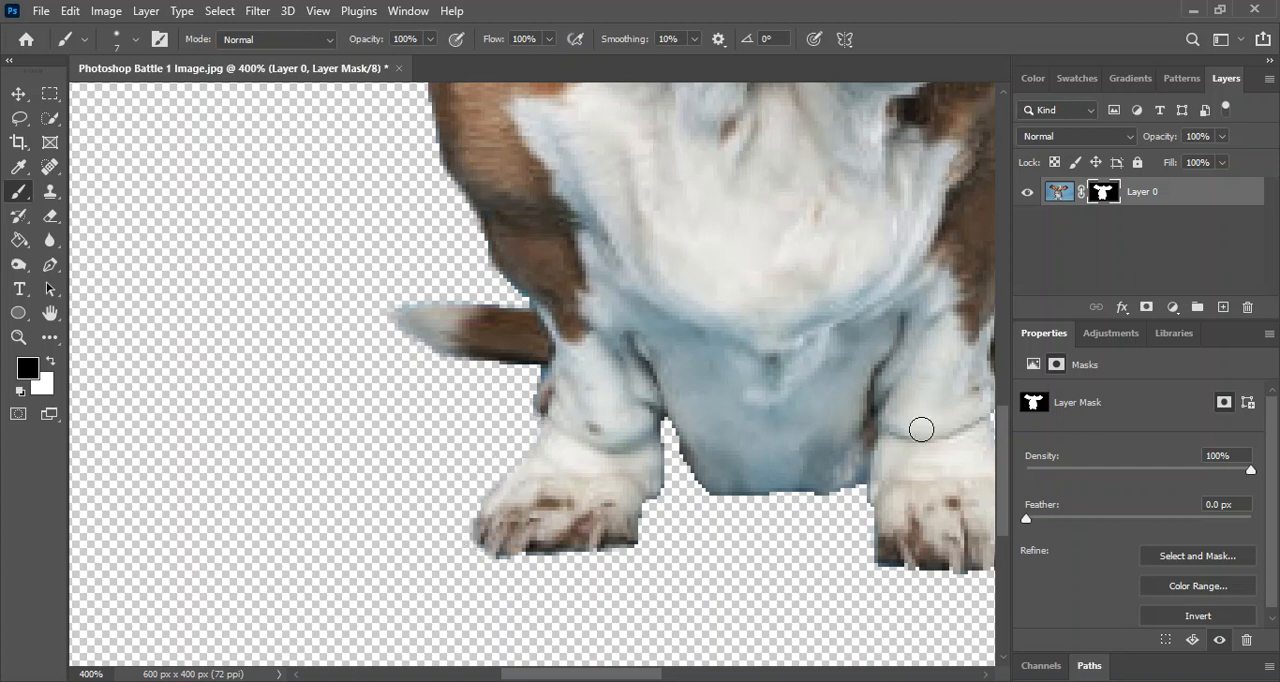
pyautogui.click(136, 40)
pyautogui.moveTo(105, 100); pyautogui.dragTo(105, 100)
pyautogui.press('Return')
pyautogui.moveTo(643, 675); pyautogui.dragTo(673, 675)
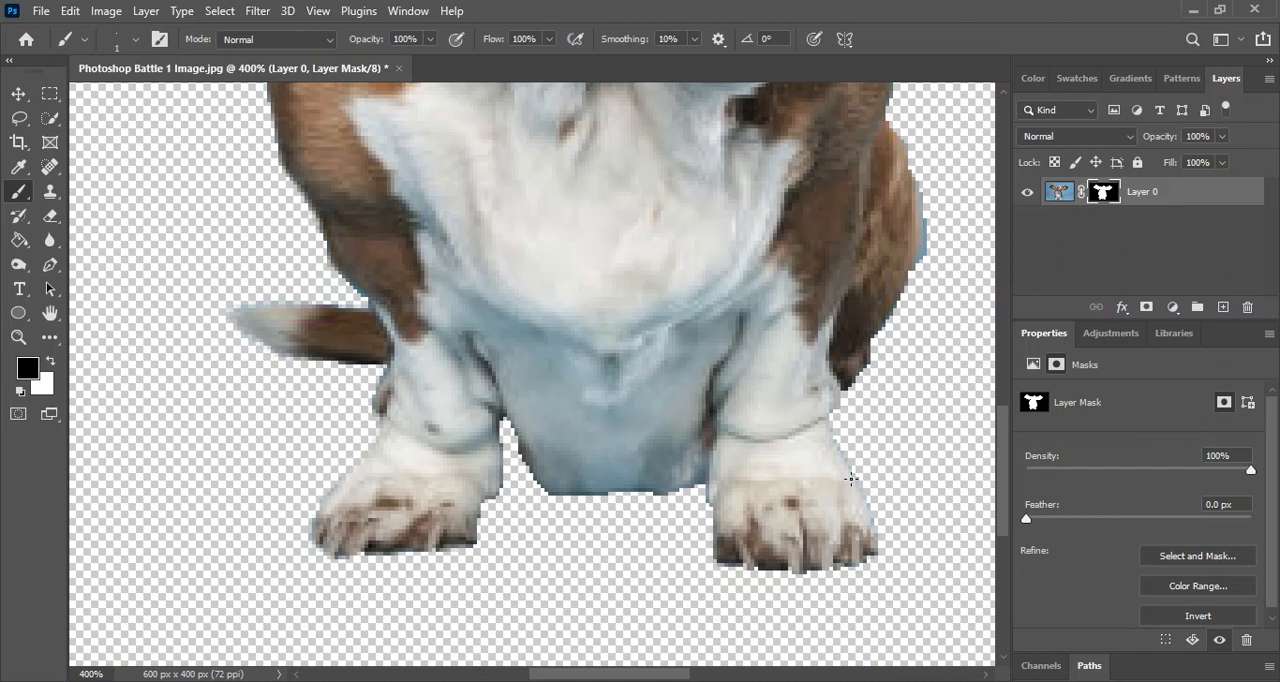
# Set the brush size to 15 px and mask out the blue fringe along the outer edge of the dog's haunch.
pyautogui.scroll(2, 850, 479)
pyautogui.click(136, 41)
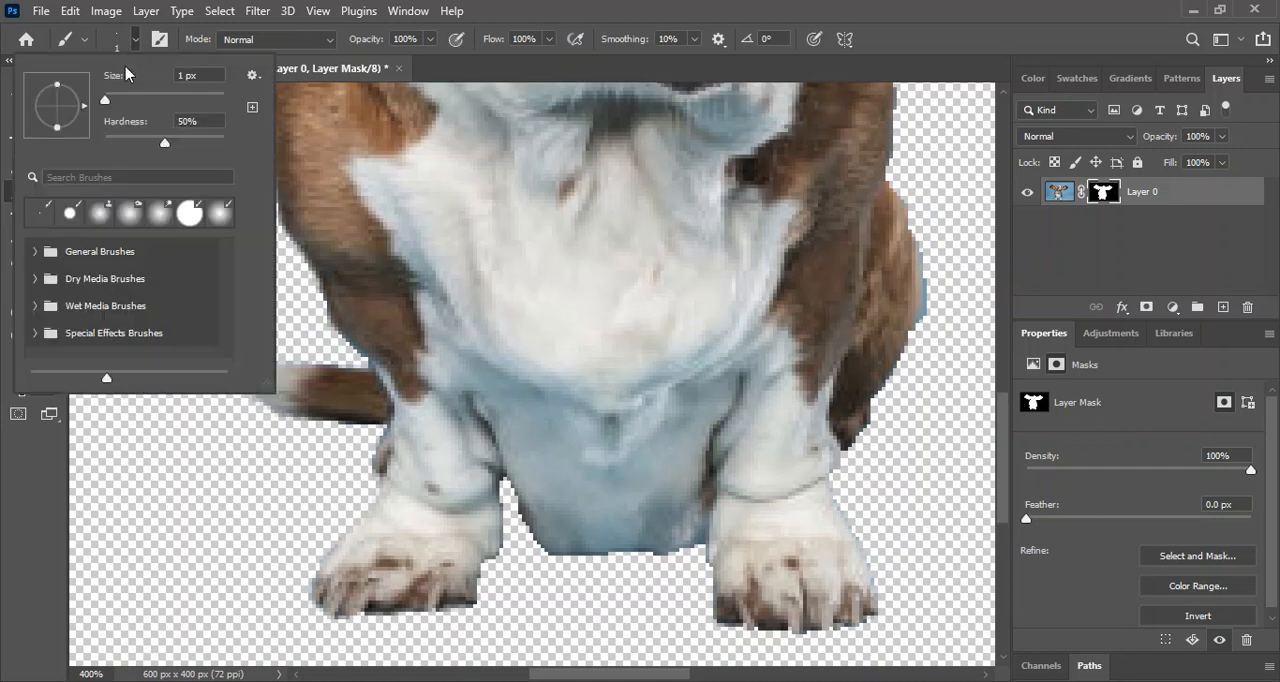
pyautogui.click(114, 96)
pyautogui.click(941, 343)
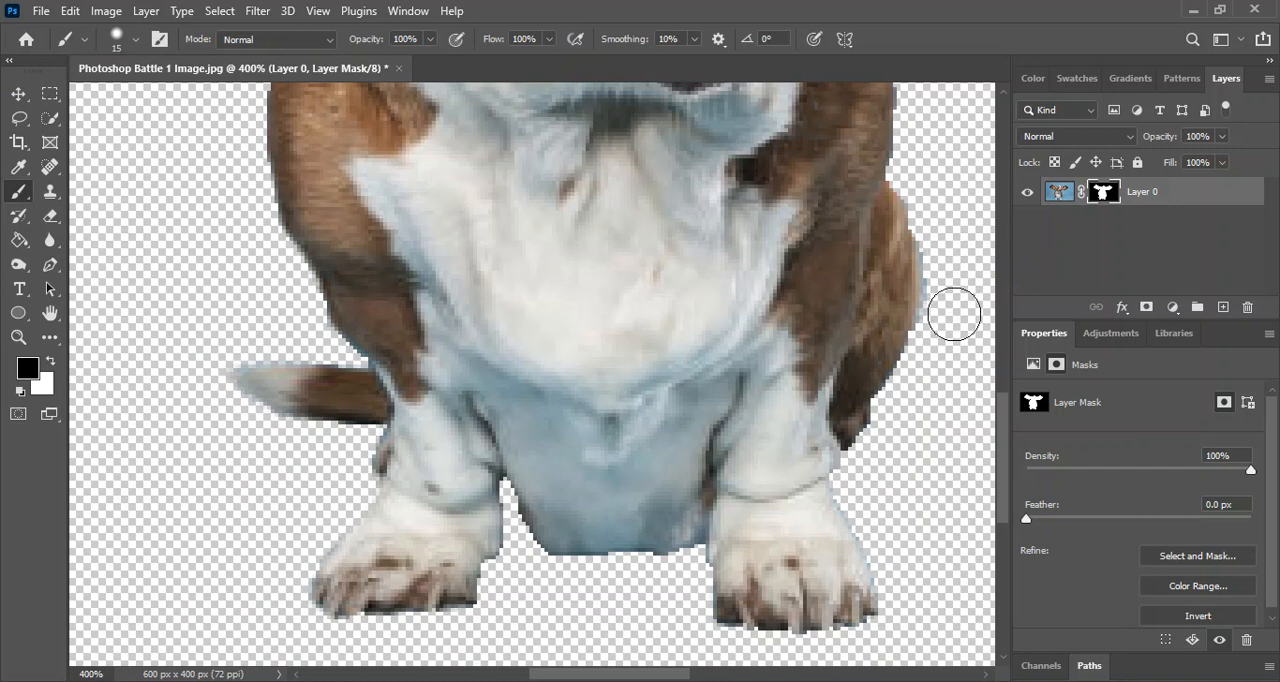
pyautogui.moveTo(947, 334)
pyautogui.mouseDown()
pyautogui.moveTo(951, 280)
pyautogui.moveTo(928, 198)
pyautogui.mouseUp()
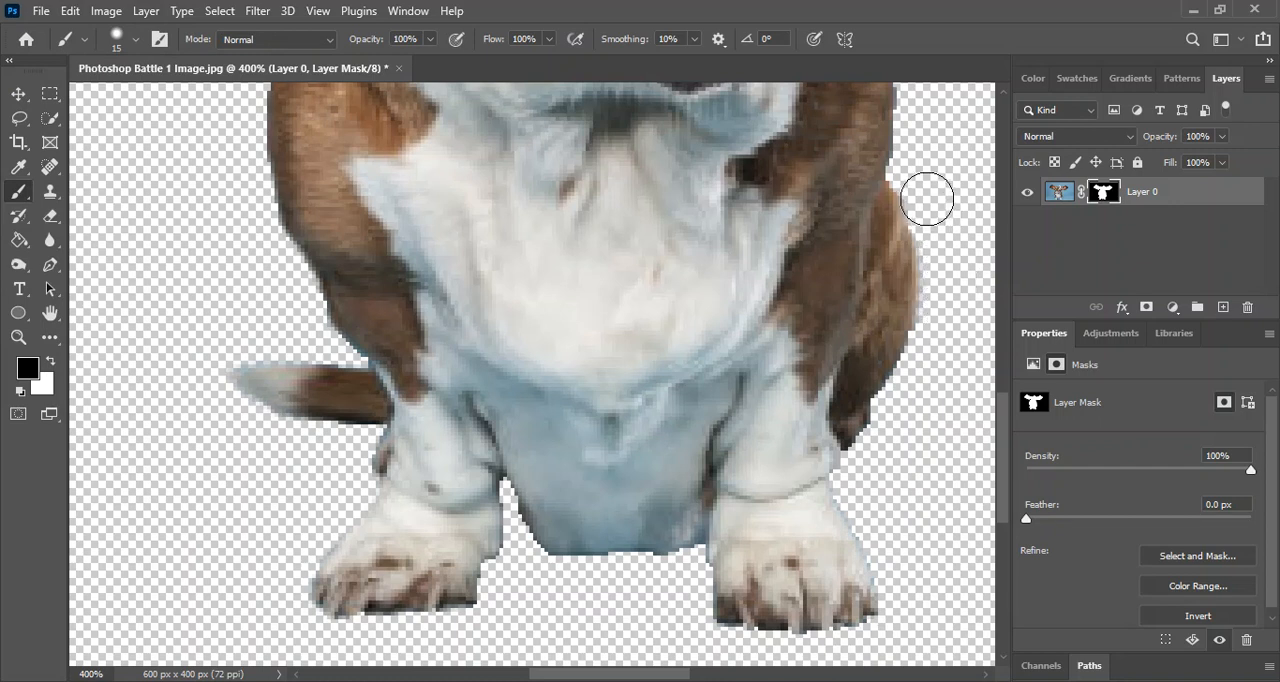
# Paint black on the mask along the outer edge of the dog's shoulder below the ear to soften the outline.
pyautogui.scroll(5, 843, 257)
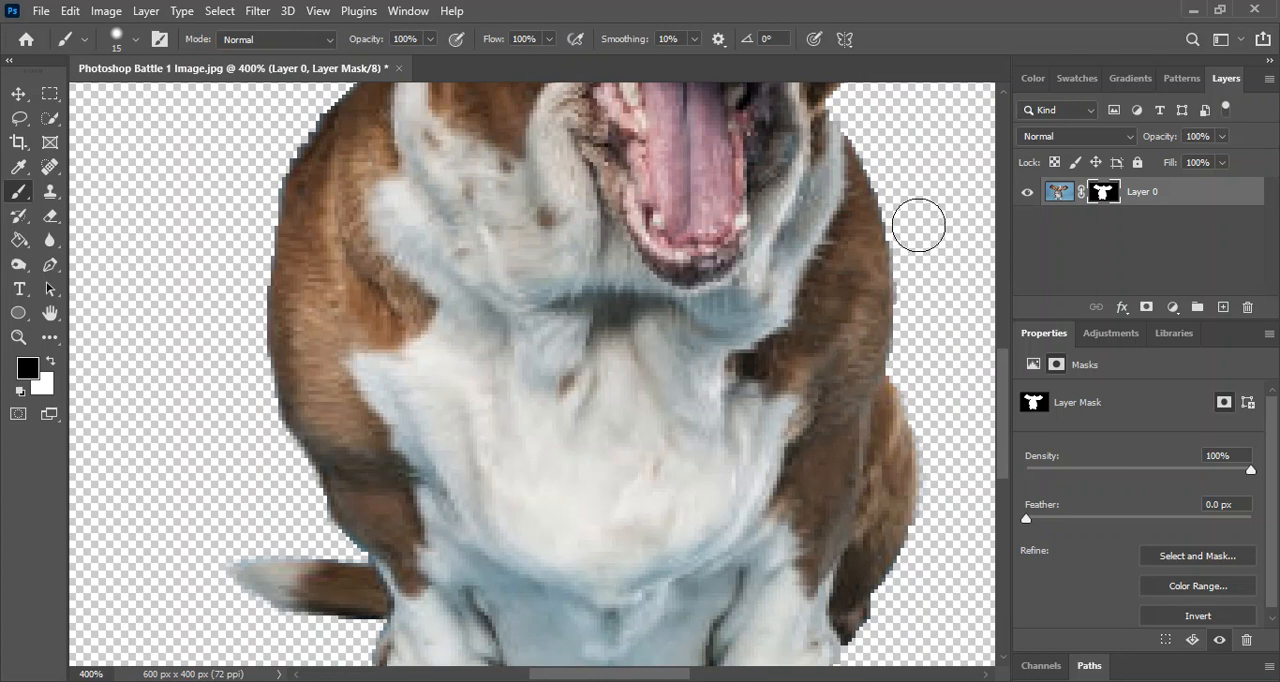
pyautogui.scroll(2, 917, 223)
pyautogui.scroll(8, 910, 273)
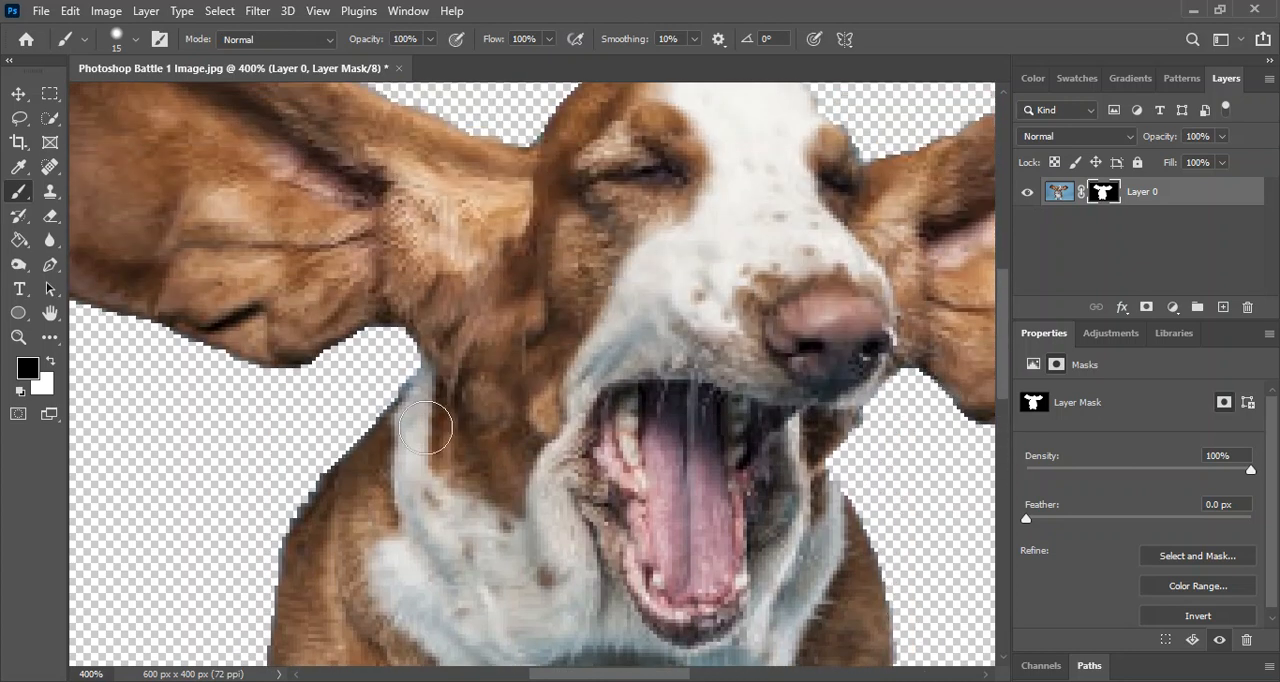
pyautogui.moveTo(297, 472)
pyautogui.mouseDown()
pyautogui.moveTo(309, 449)
pyautogui.moveTo(264, 519)
pyautogui.mouseUp()
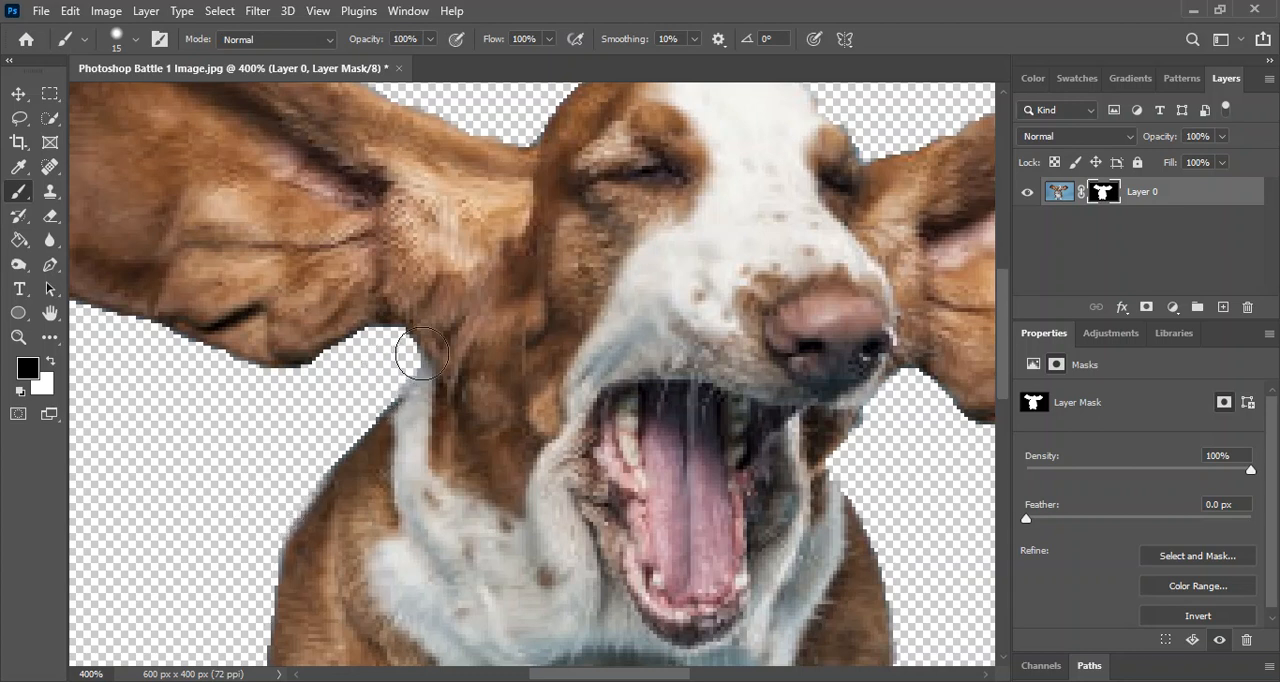
# Examine the masked edges around both ears, the head and the body for leftover blue fringe.
pyautogui.scroll(2, 592, 357)
pyautogui.scroll(4, 592, 357)
pyautogui.moveTo(614, 676); pyautogui.dragTo(724, 670)
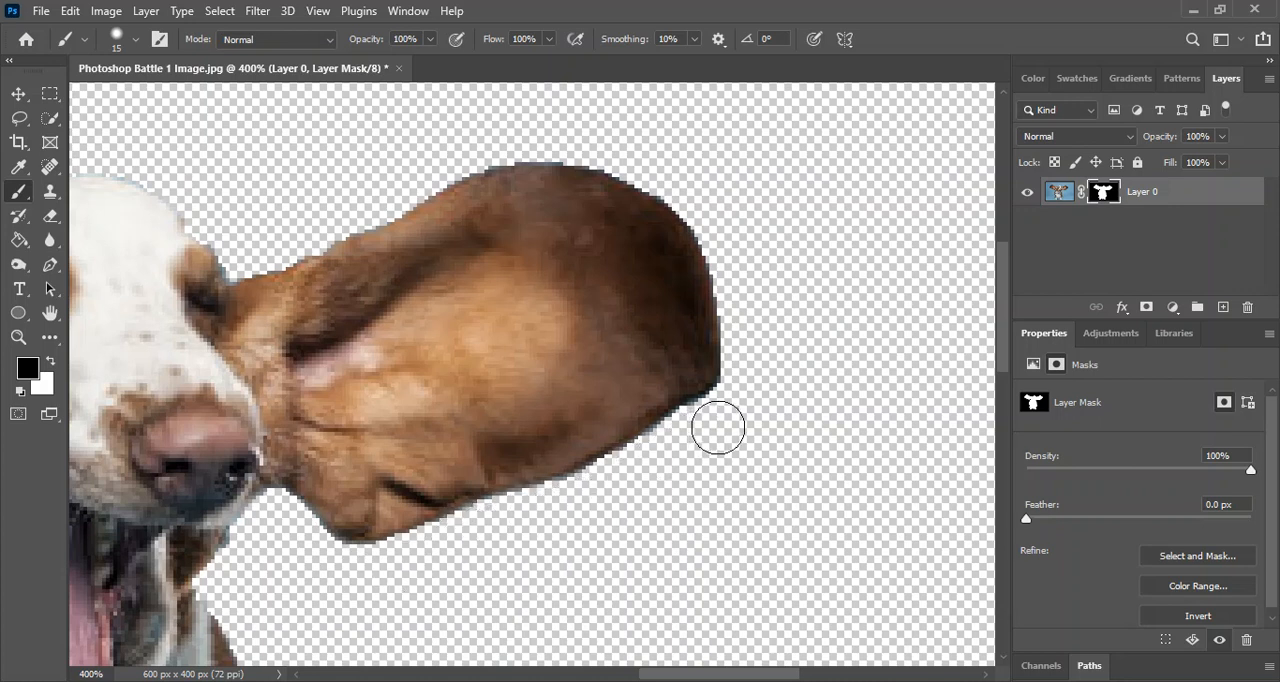
pyautogui.moveTo(773, 678); pyautogui.dragTo(670, 675)
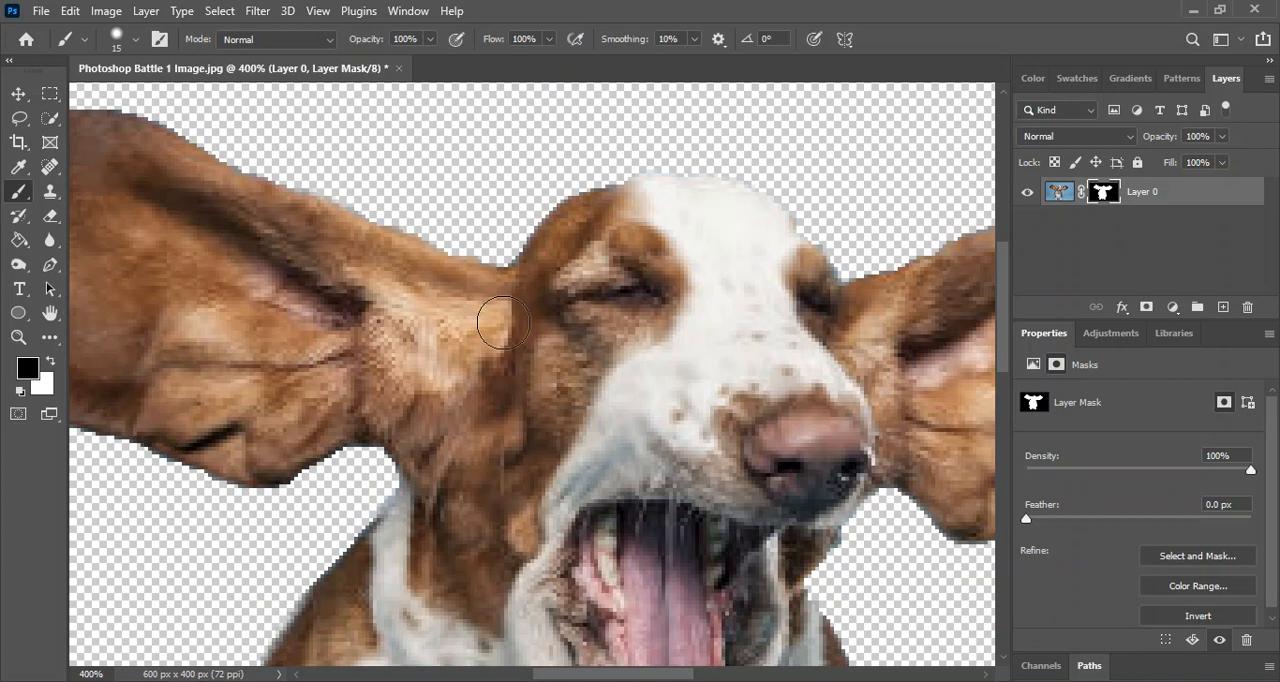
pyautogui.moveTo(615, 677); pyautogui.dragTo(569, 675)
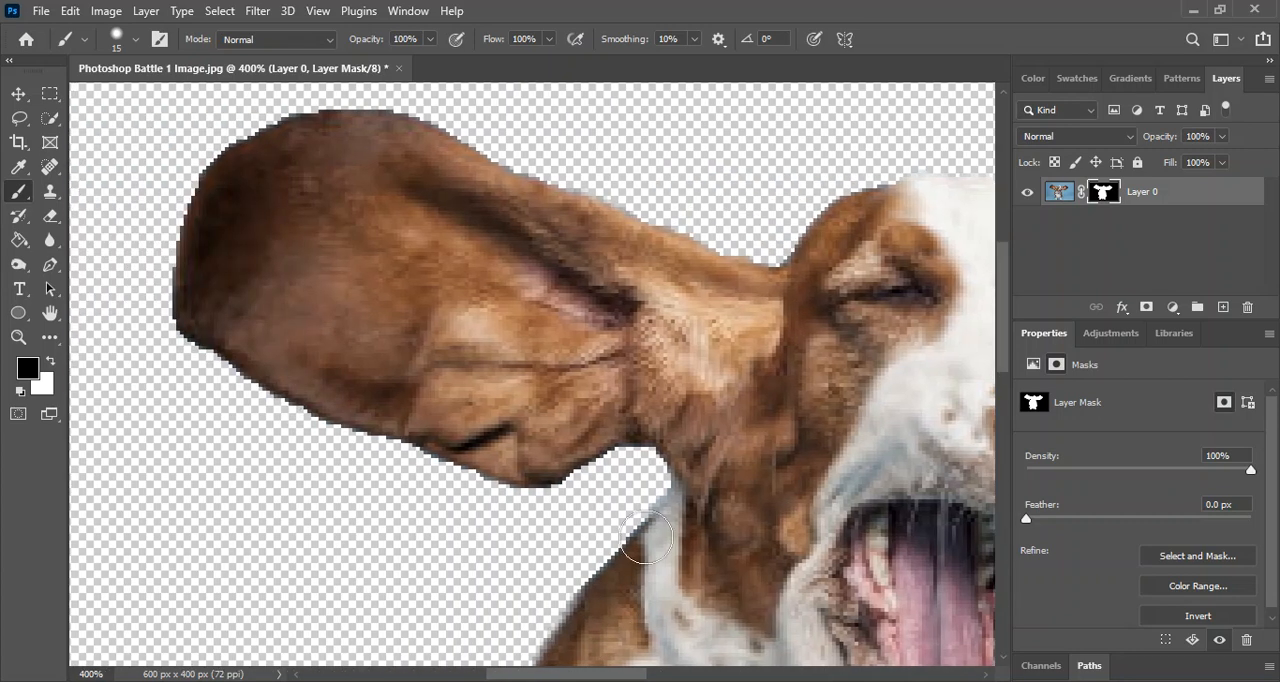
pyautogui.scroll(-3, 647, 535)
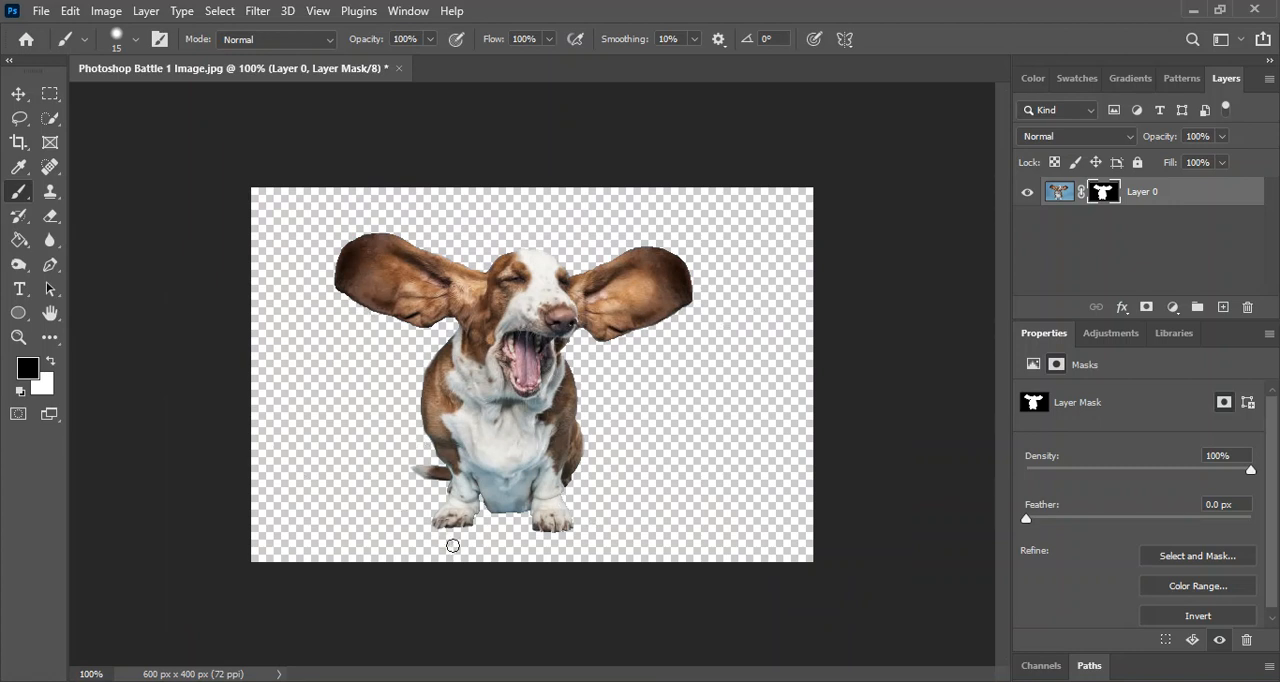
pyautogui.scroll(3, 452, 545)
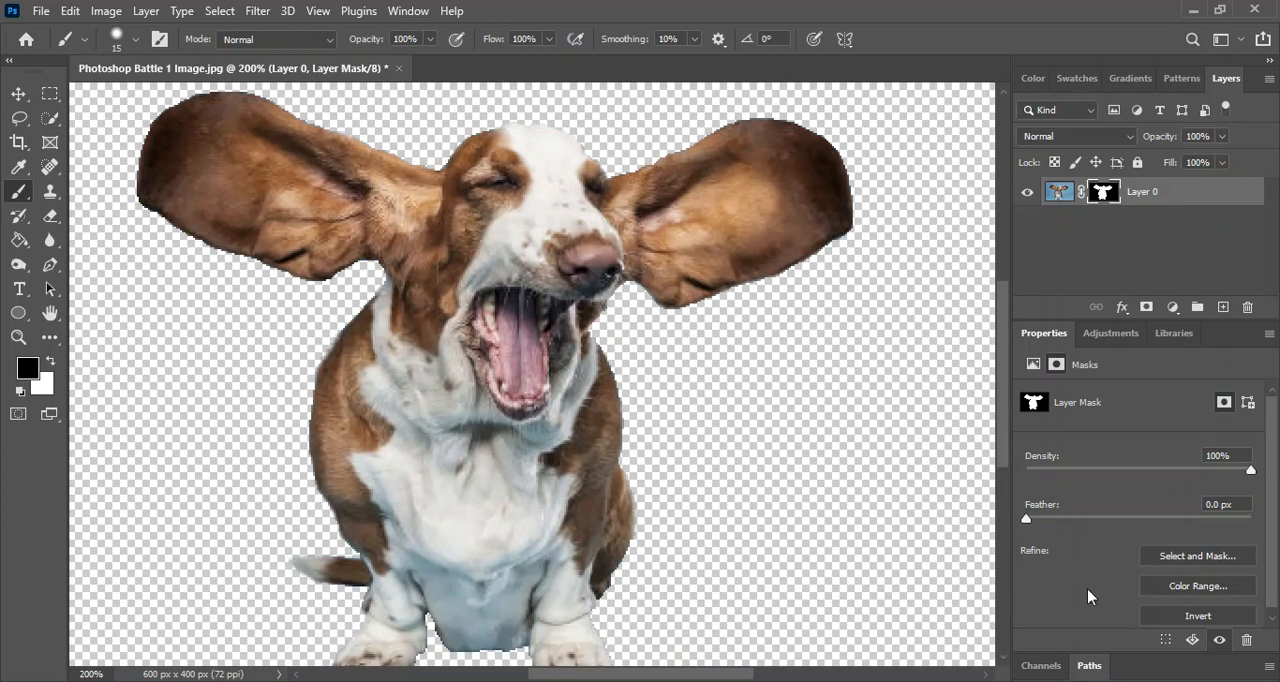
pyautogui.moveTo(643, 677); pyautogui.dragTo(620, 677)
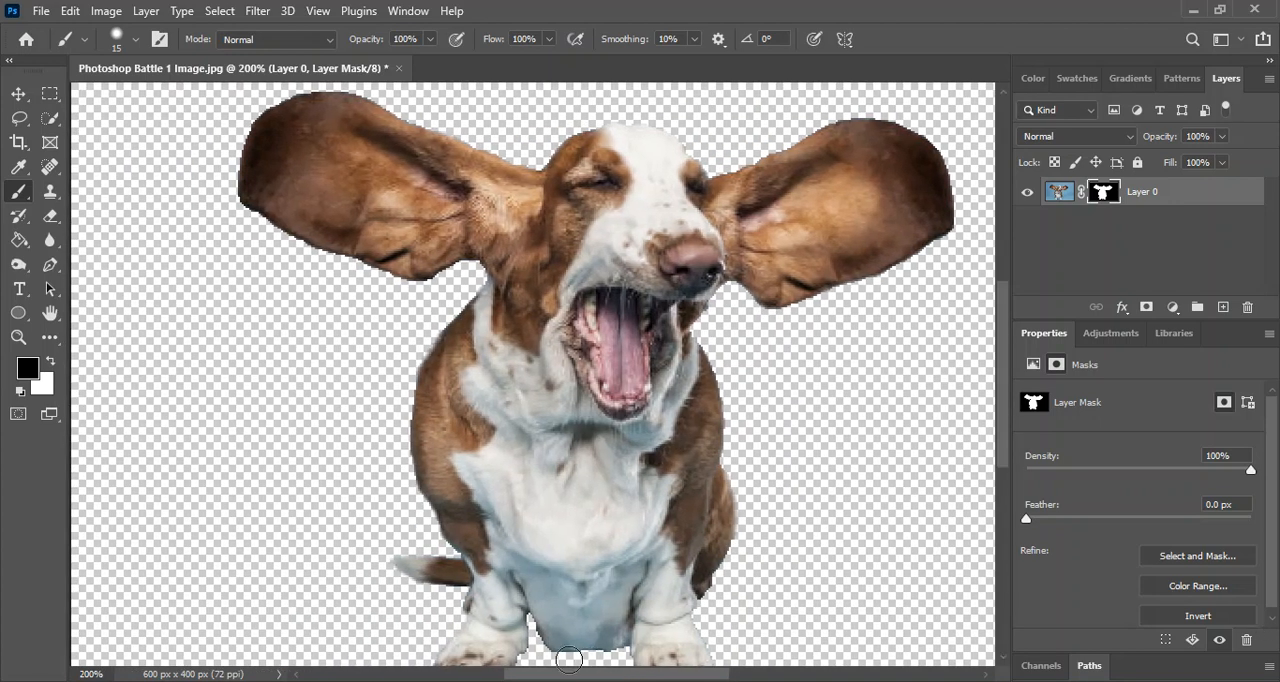
# Paint white on the layer mask around the tail tip with a 7 px brush to bring back its hidden area.
pyautogui.scroll(2, 570, 662)
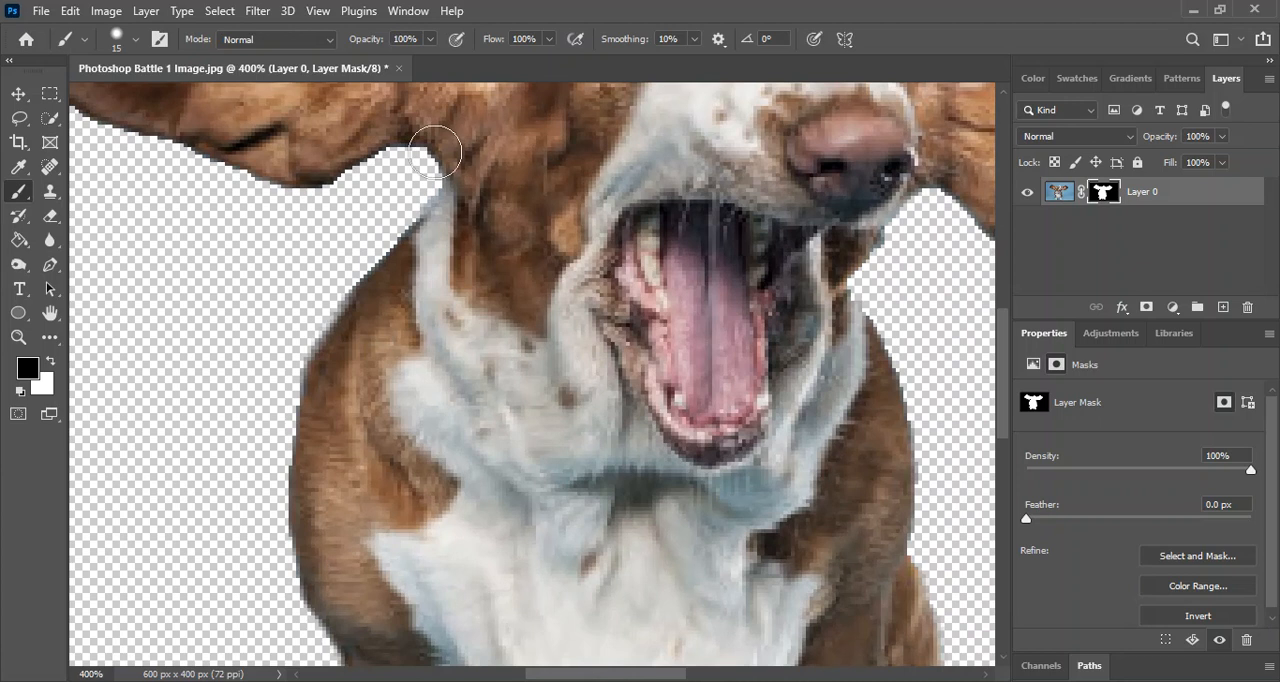
pyautogui.scroll(-5, 149, 343)
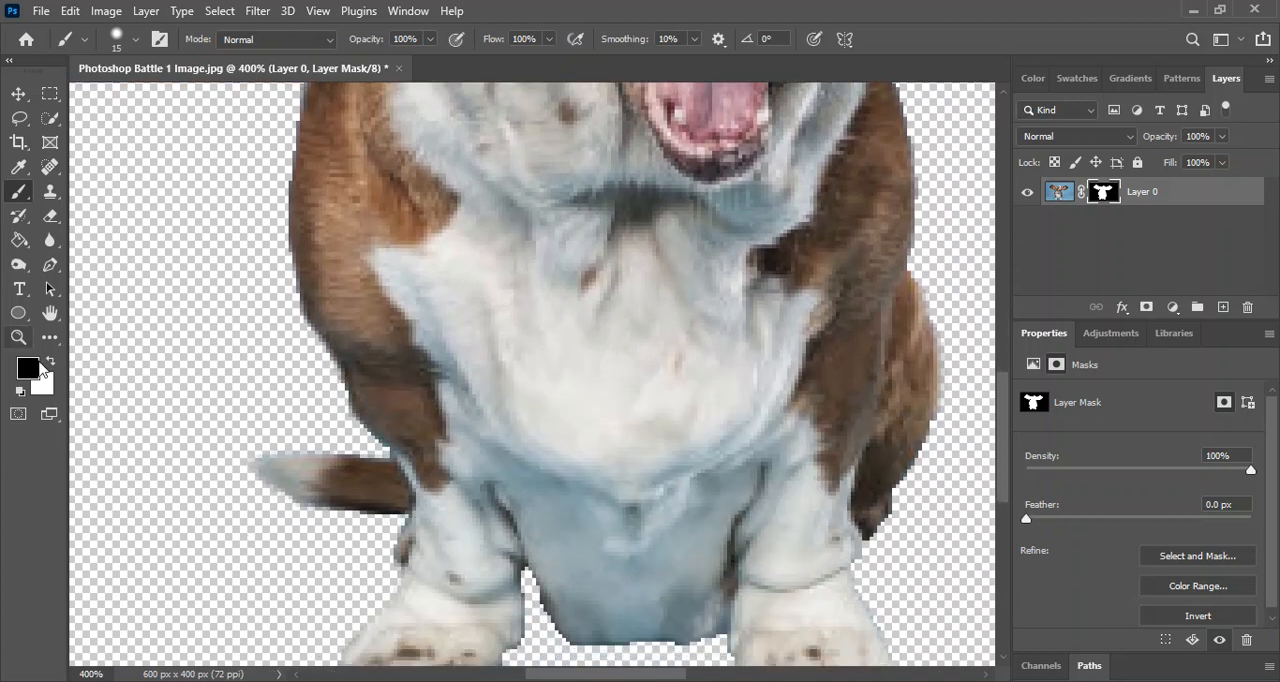
pyautogui.click(50, 365)
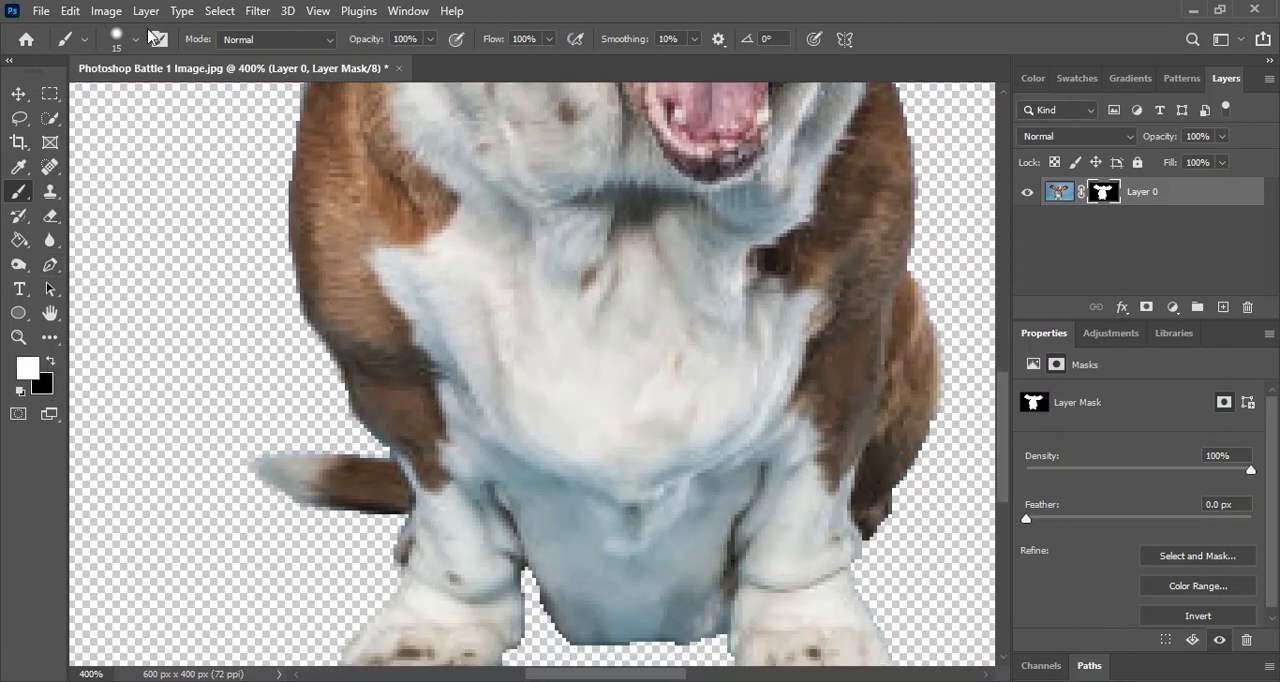
pyautogui.click(135, 40)
pyautogui.moveTo(116, 100); pyautogui.dragTo(110, 99)
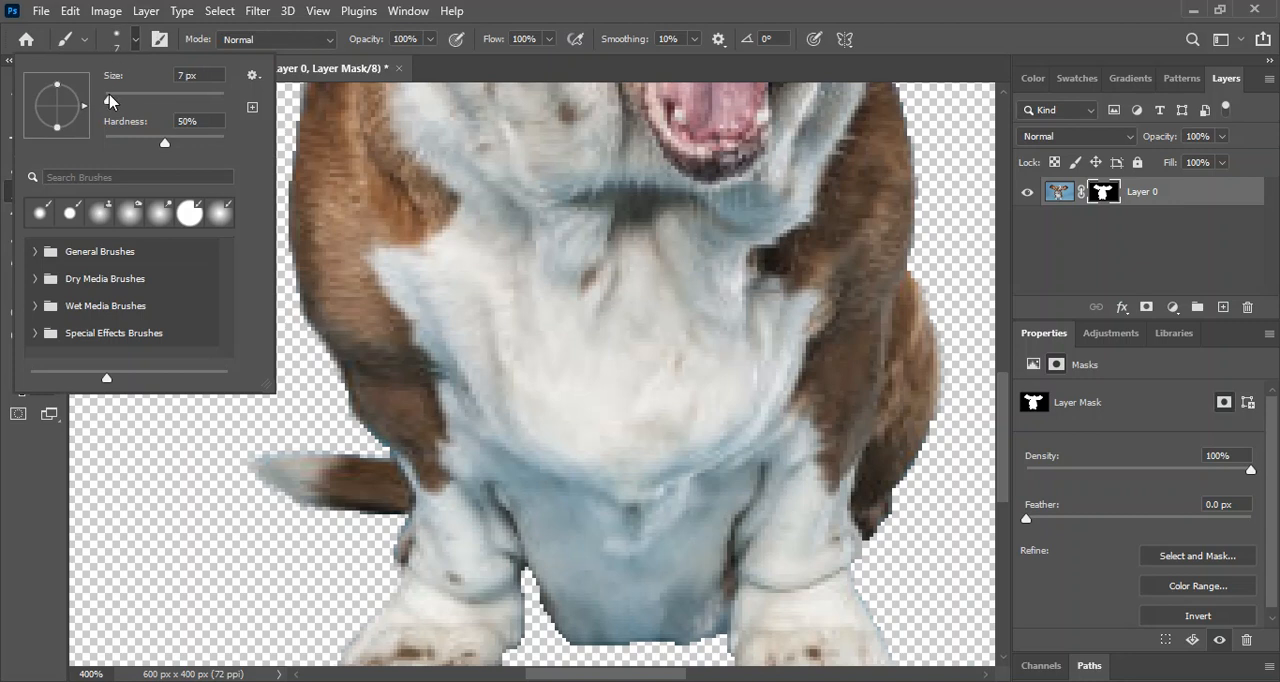
pyautogui.click(271, 462)
pyautogui.moveTo(271, 462)
pyautogui.mouseDown()
pyautogui.moveTo(246, 459)
pyautogui.moveTo(228, 435)
pyautogui.moveTo(272, 461)
pyautogui.moveTo(232, 489)
pyautogui.moveTo(276, 481)
pyautogui.mouseUp()
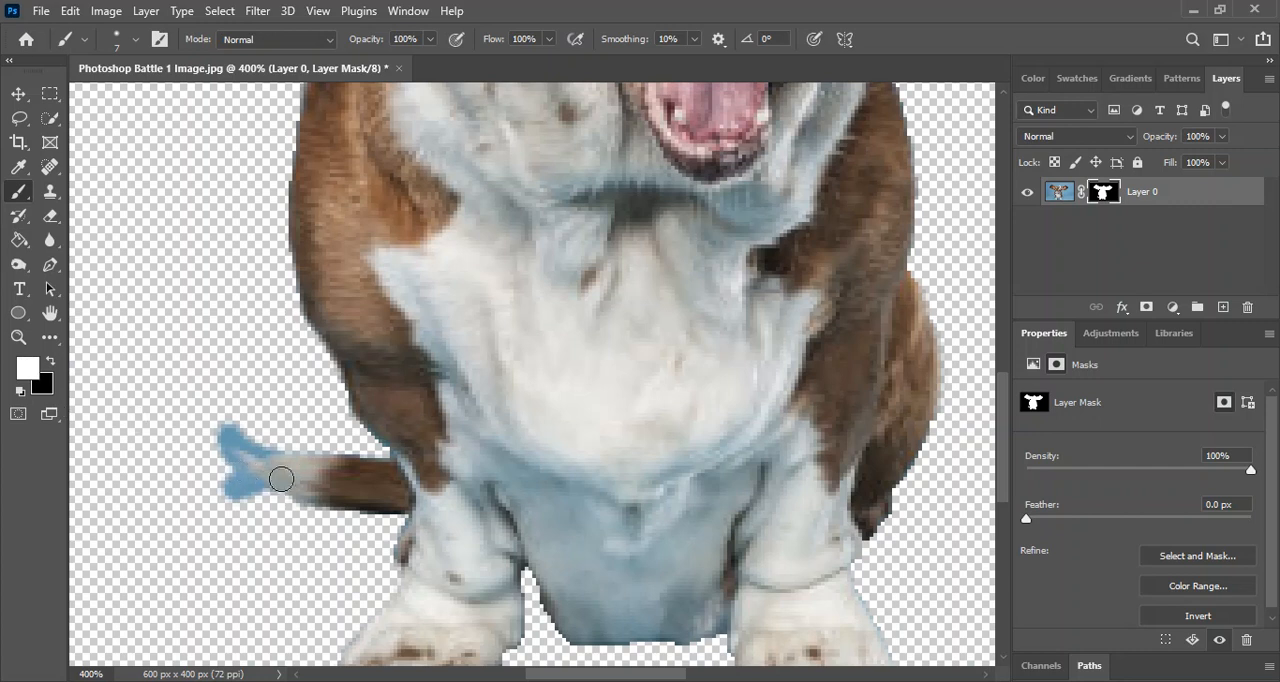
# Paint black on the mask above and below the tail tip to hide the blue background and shape a tapered point.
pyautogui.click(52, 364)
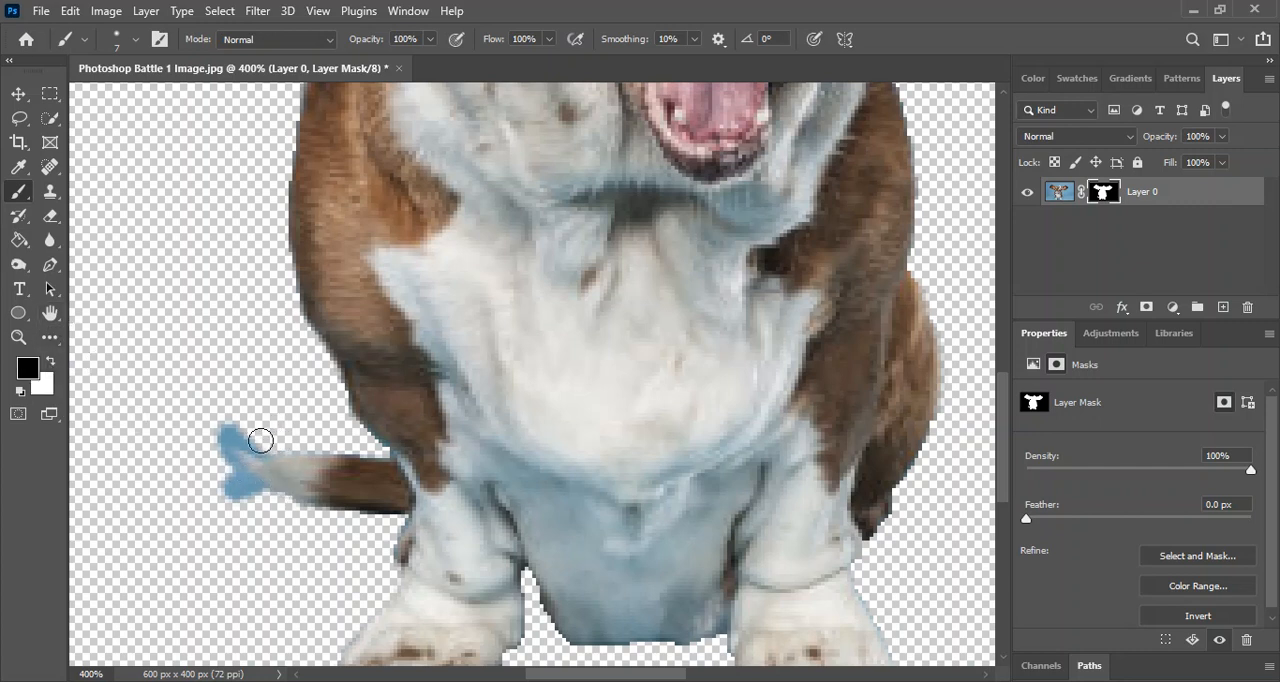
pyautogui.moveTo(243, 432)
pyautogui.mouseDown()
pyautogui.moveTo(240, 489)
pyautogui.moveTo(274, 513)
pyautogui.moveTo(231, 466)
pyautogui.moveTo(222, 442)
pyautogui.moveTo(230, 422)
pyautogui.moveTo(260, 443)
pyautogui.mouseUp()
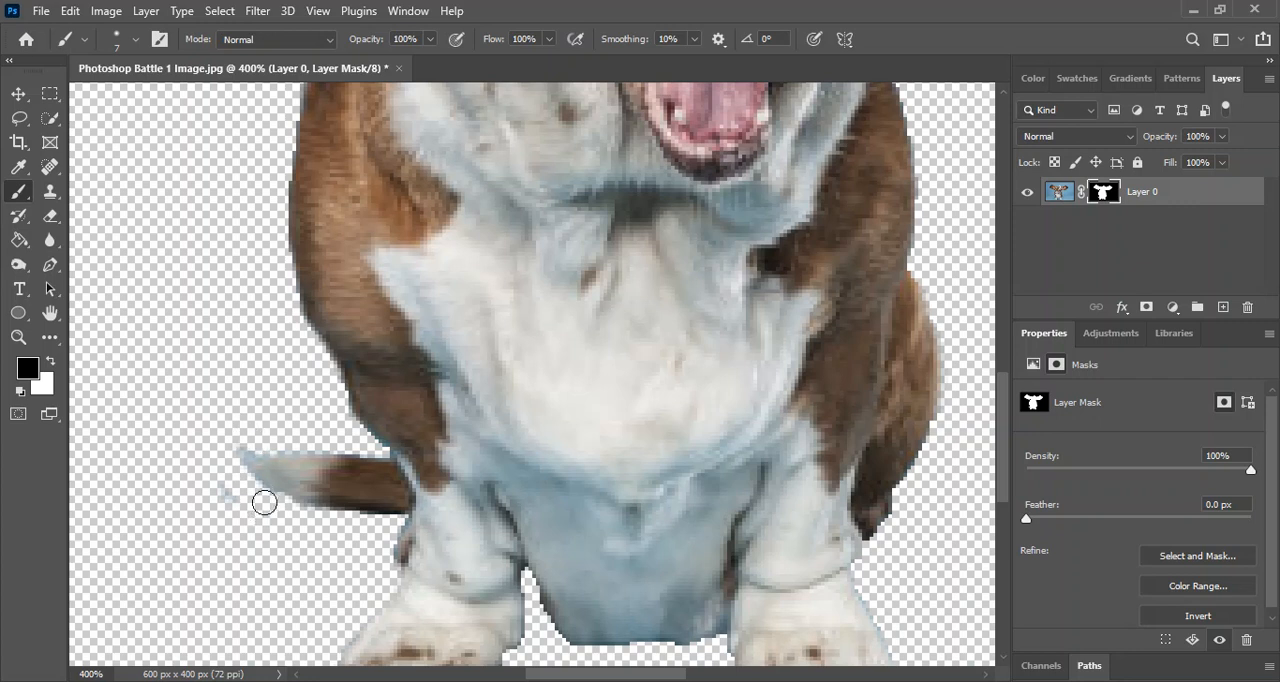
pyautogui.moveTo(255, 494)
pyautogui.mouseDown()
pyautogui.moveTo(224, 476)
pyautogui.moveTo(234, 514)
pyautogui.mouseUp()
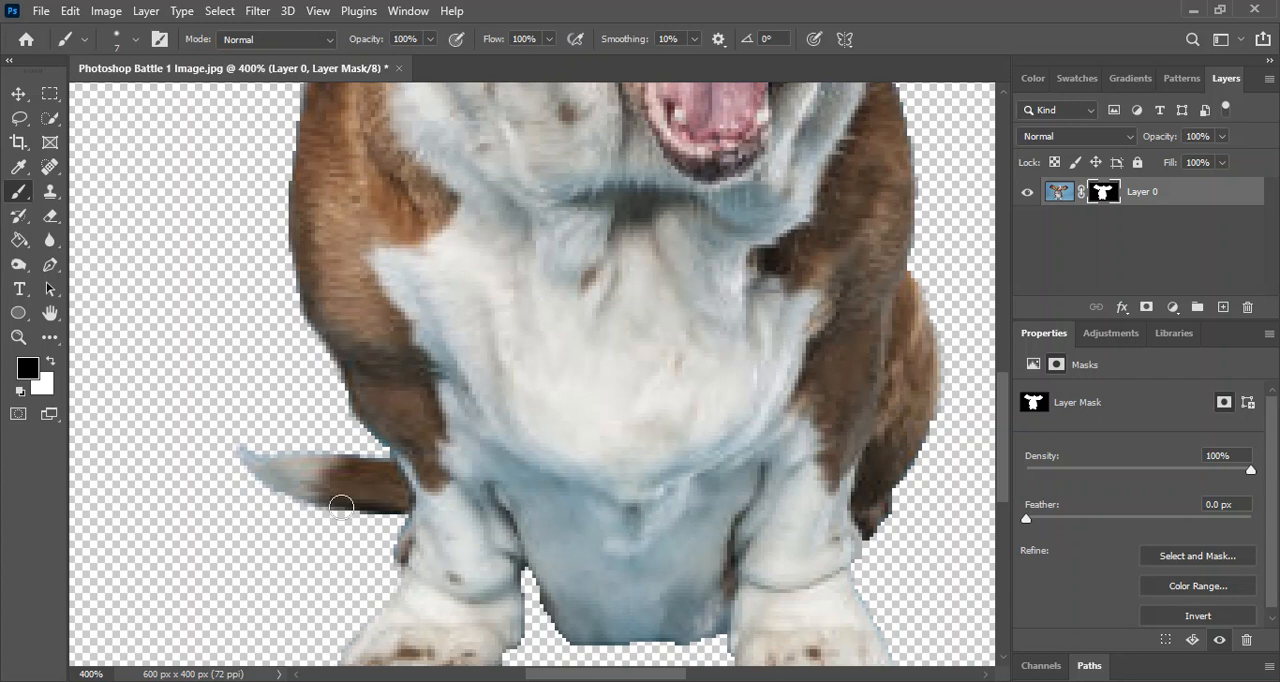
# Apply the layer mask to Layer 0 so the cutout becomes permanent.
pyautogui.hotkey('ctrl', '-')
pyautogui.hotkey('ctrl', '-')
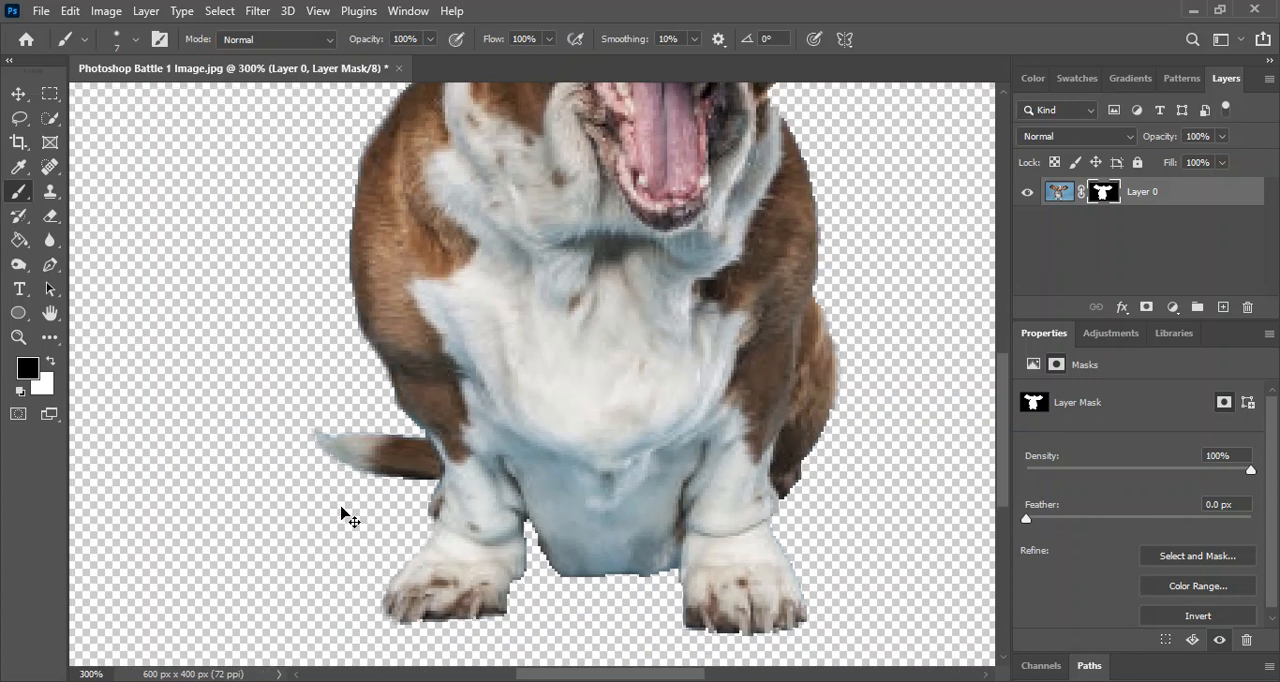
pyautogui.hotkey('ctrl', '-')
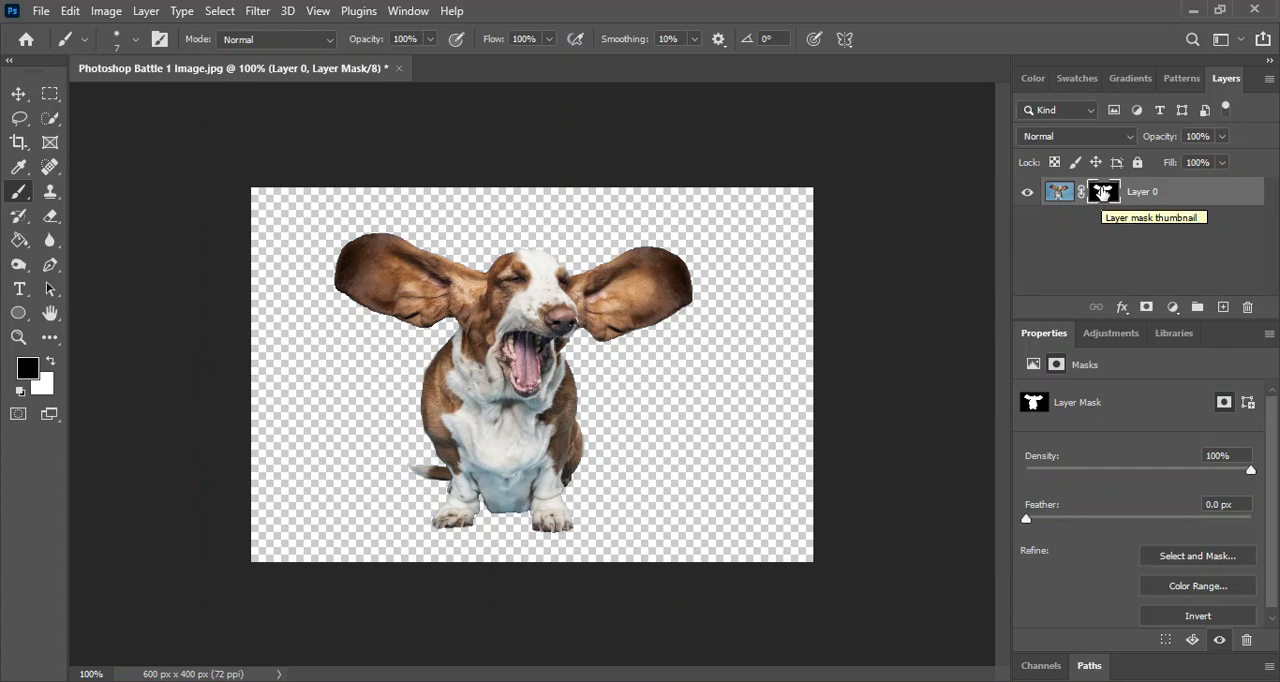
pyautogui.rightClick(1103, 193)
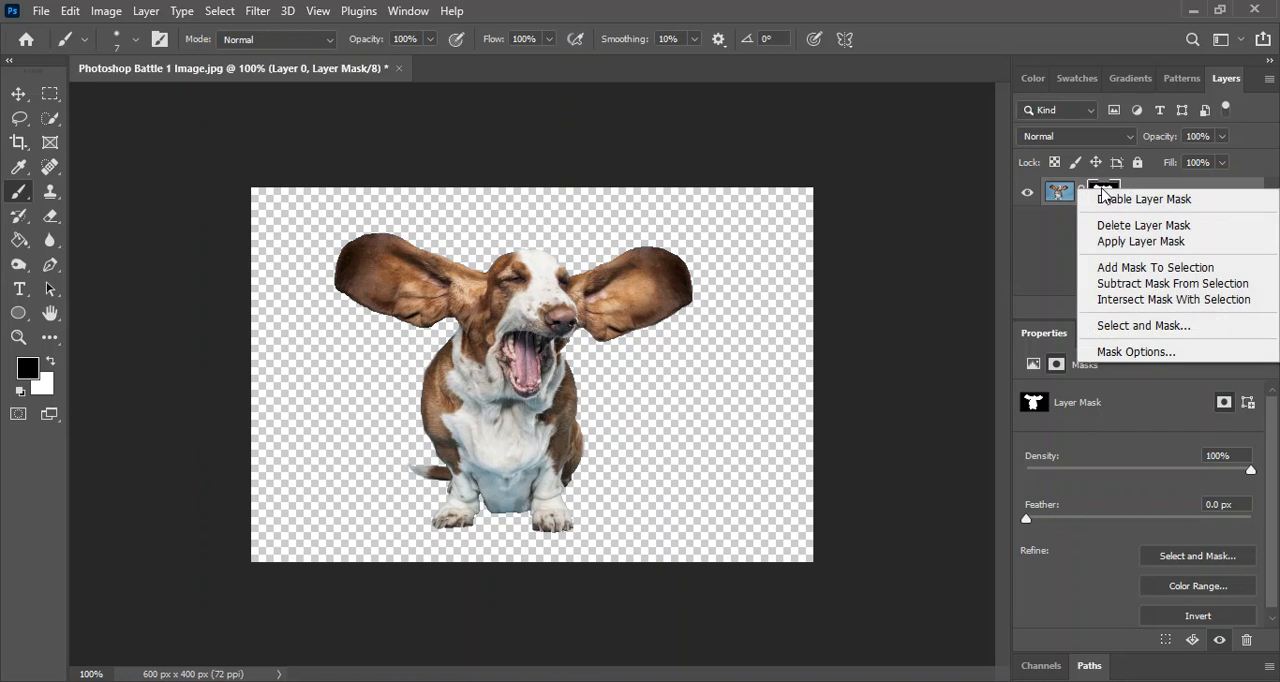
pyautogui.click(1118, 245)
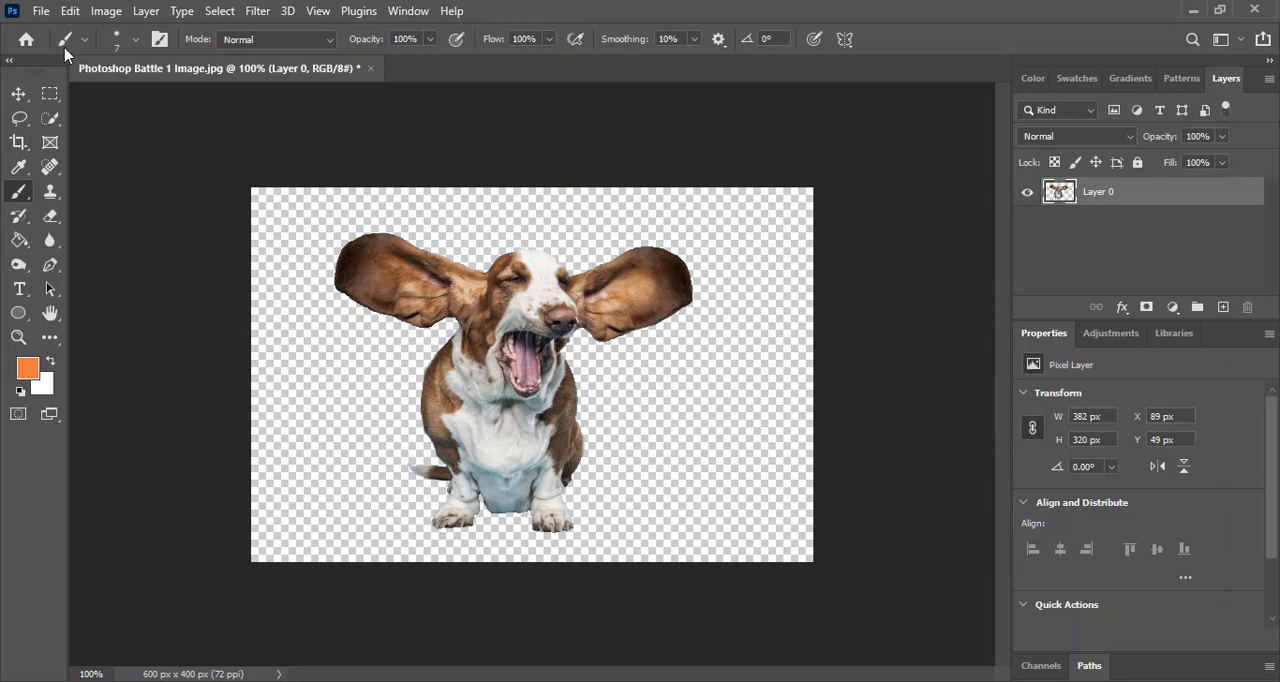
# Crop the canvas closely around the dog on all four sides to about 426 by 340 px.
pyautogui.click(18, 142)
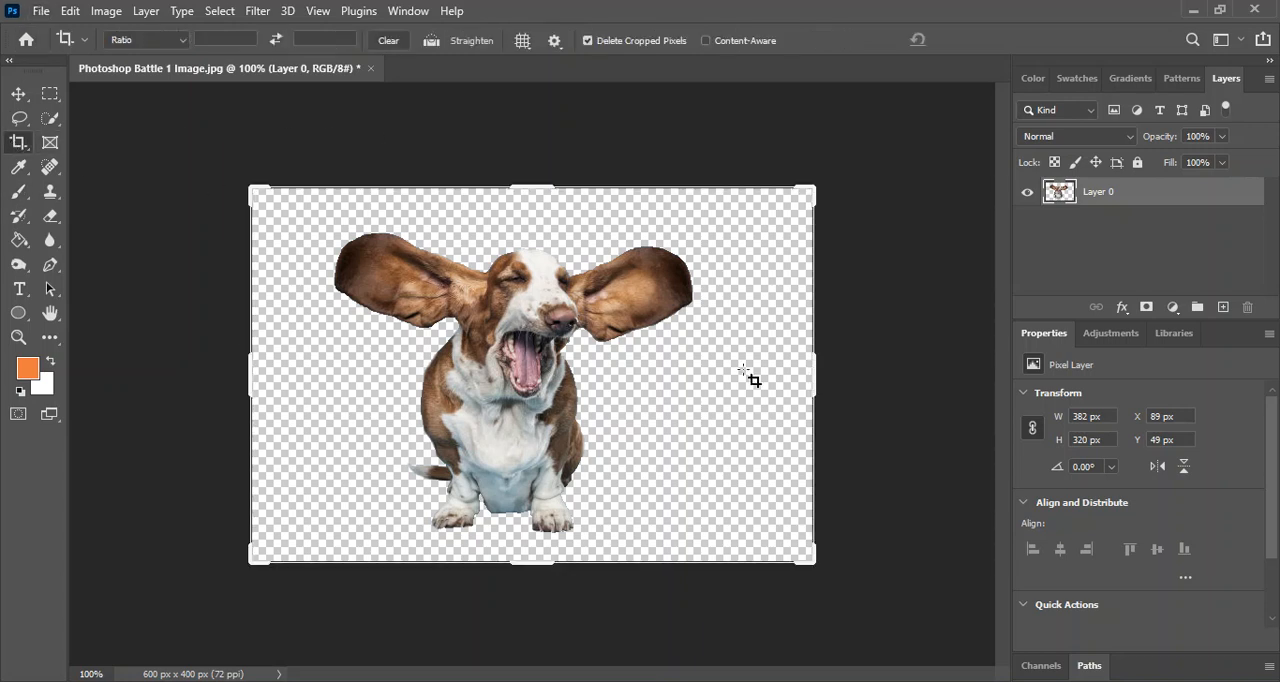
pyautogui.moveTo(813, 378)
pyautogui.mouseDown()
pyautogui.moveTo(806, 354)
pyautogui.moveTo(769, 351)
pyautogui.moveTo(766, 372)
pyautogui.mouseUp()
pyautogui.moveTo(283, 374); pyautogui.dragTo(331, 362)
pyautogui.moveTo(528, 184); pyautogui.dragTo(530, 205)
pyautogui.moveTo(528, 546)
pyautogui.mouseDown()
pyautogui.moveTo(531, 523)
pyautogui.moveTo(534, 536)
pyautogui.mouseUp()
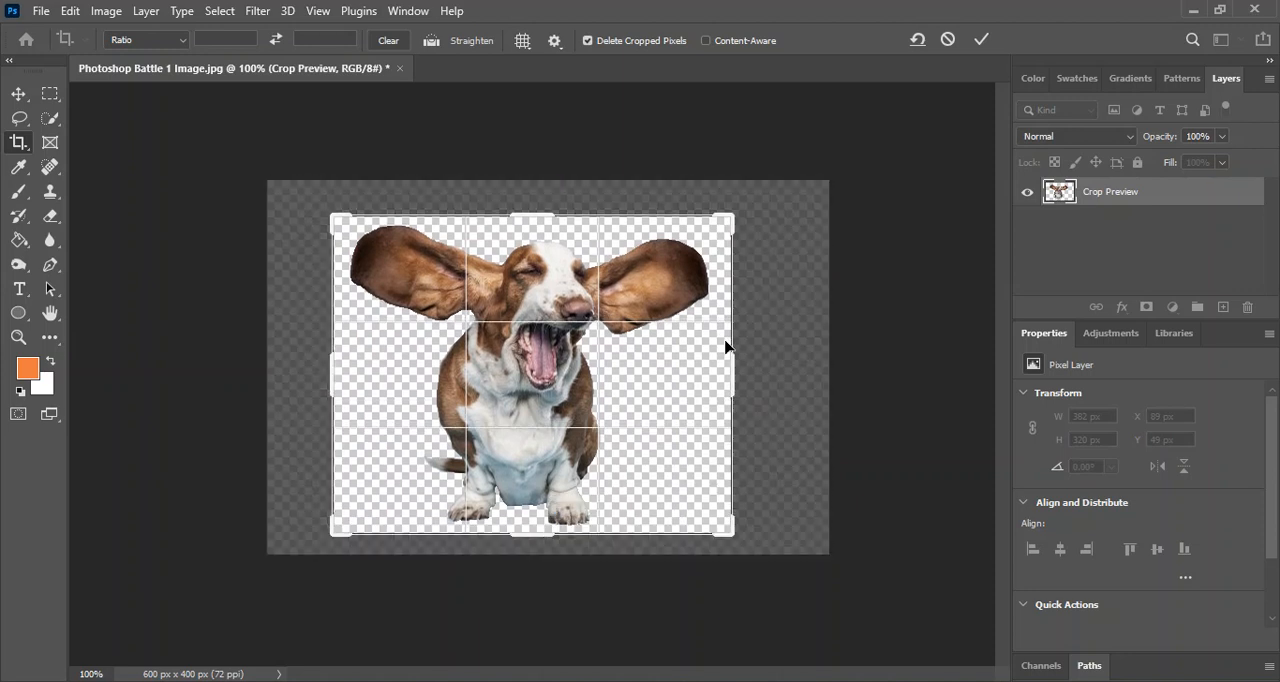
pyautogui.press('Return')
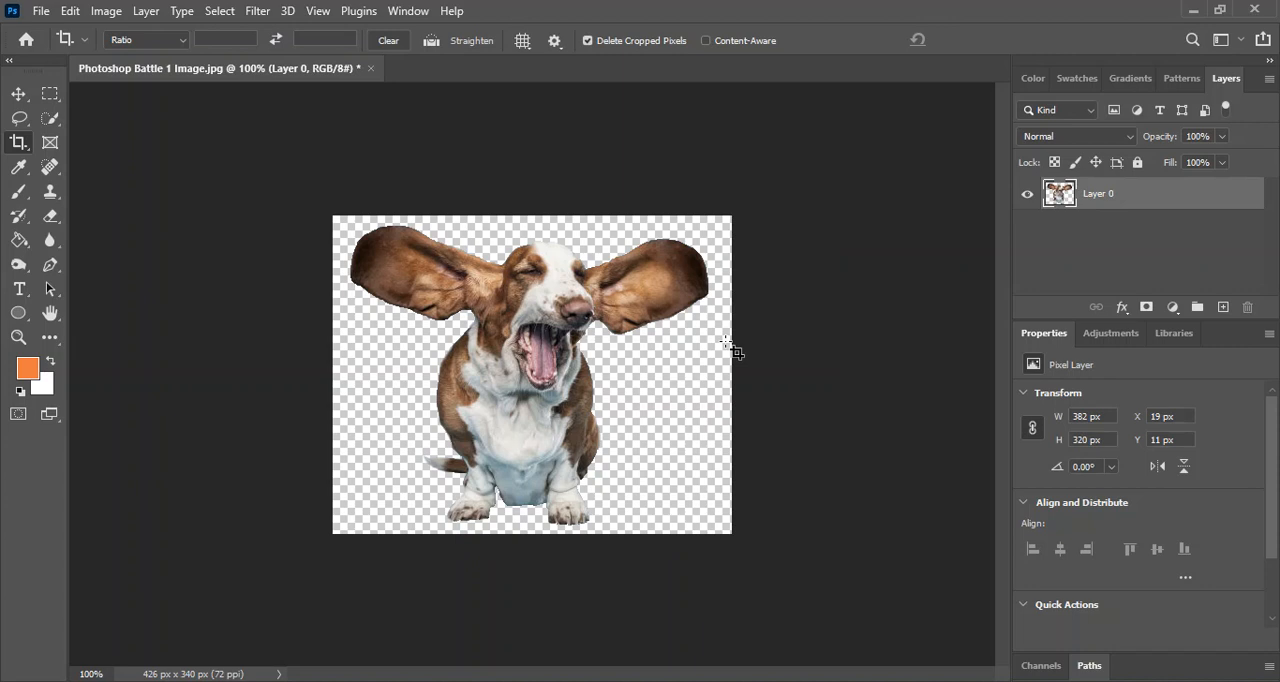
# Save the cutout on the computer in Downloads as the PNG file "Photoshop Battle 1 Image.png" and accept the PNG format options.
pyautogui.click(41, 11)
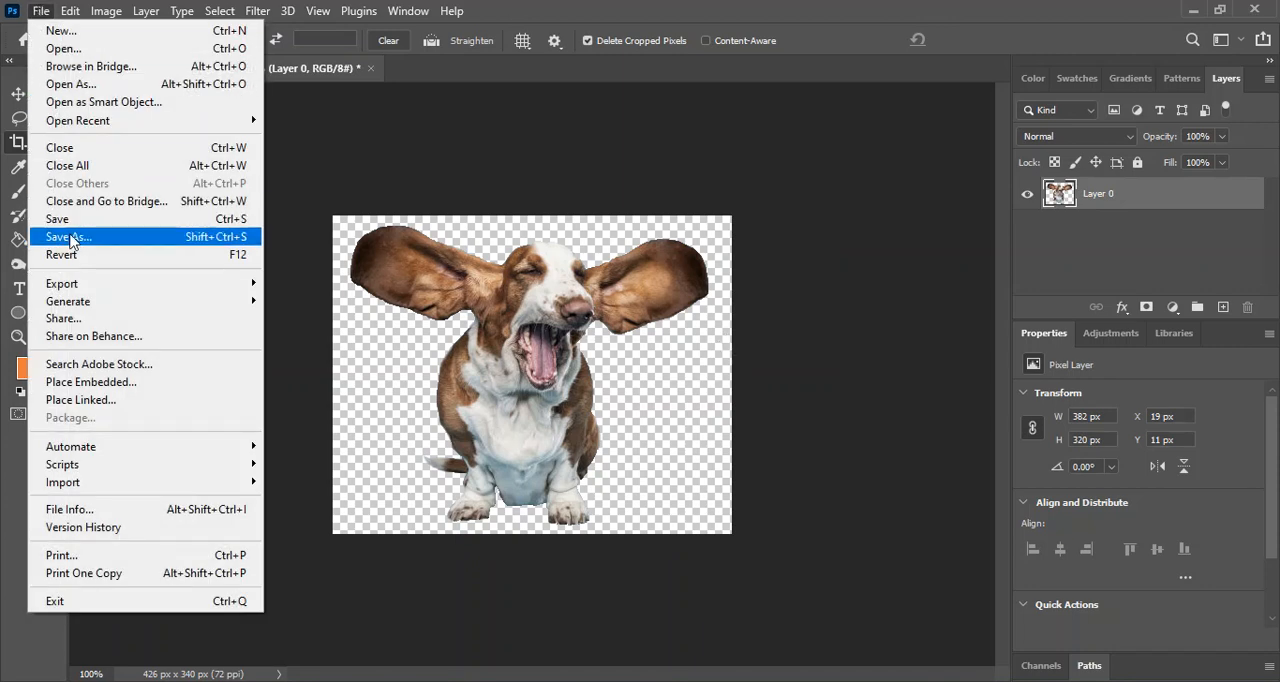
pyautogui.click(73, 243)
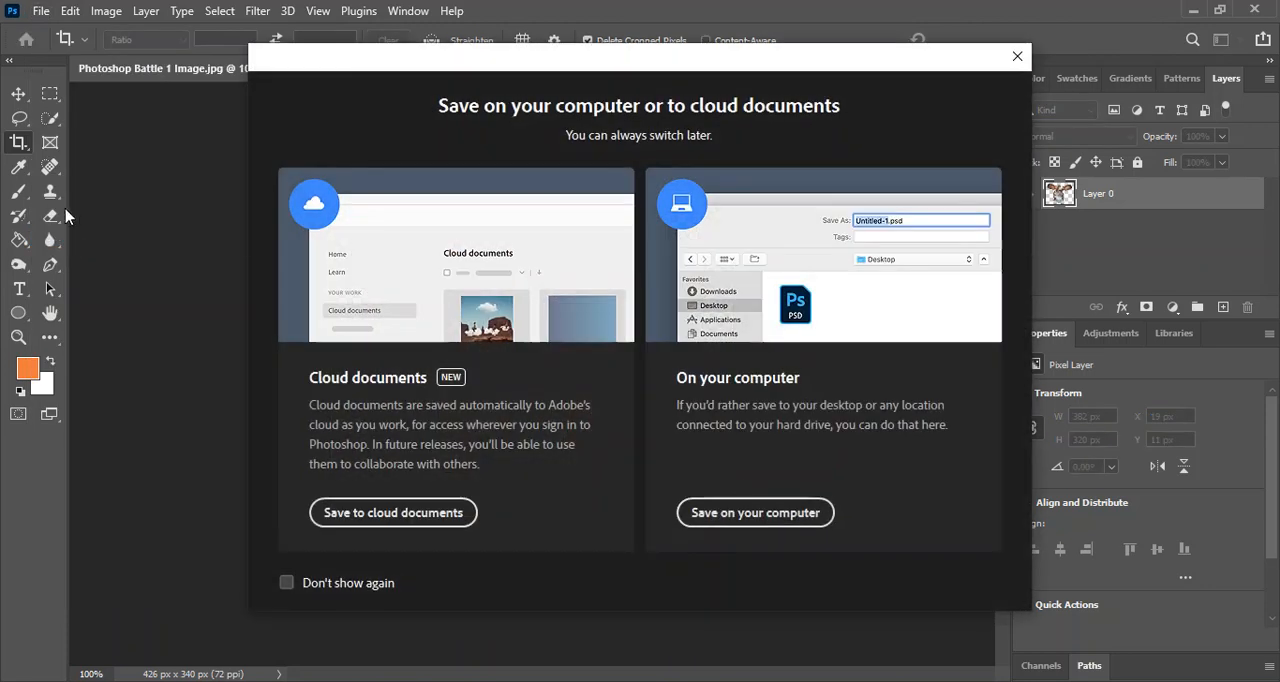
pyautogui.click(740, 513)
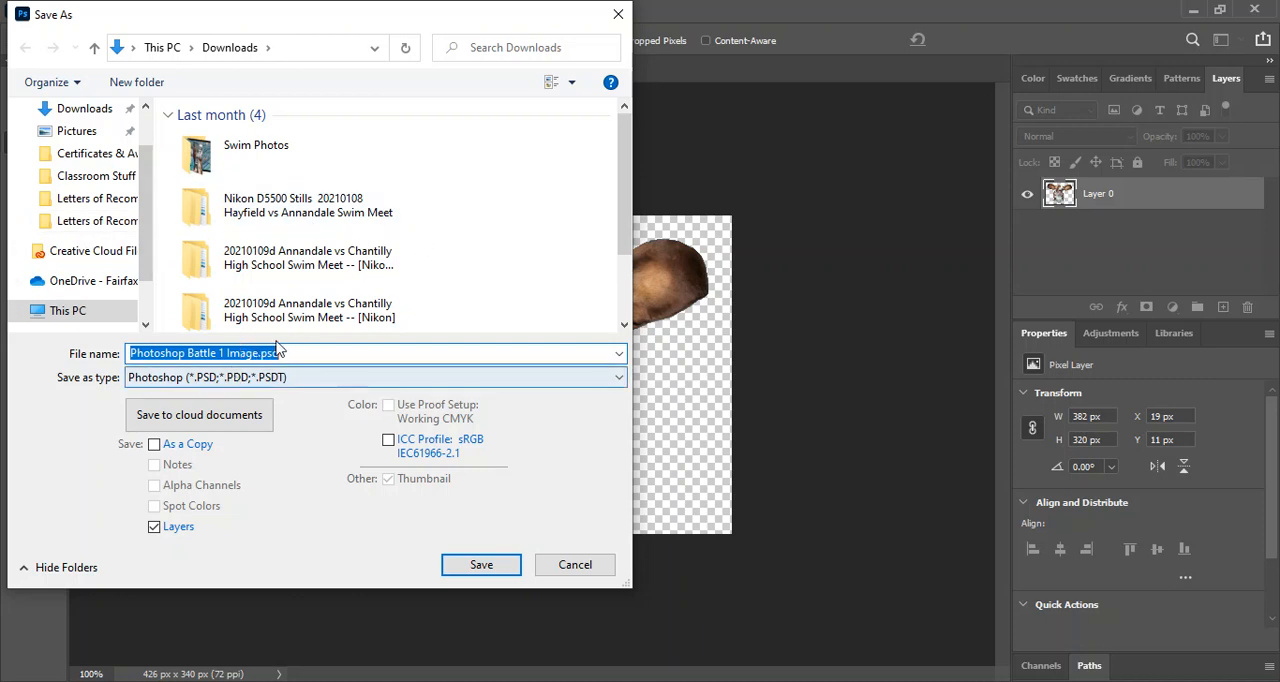
pyautogui.click(293, 378)
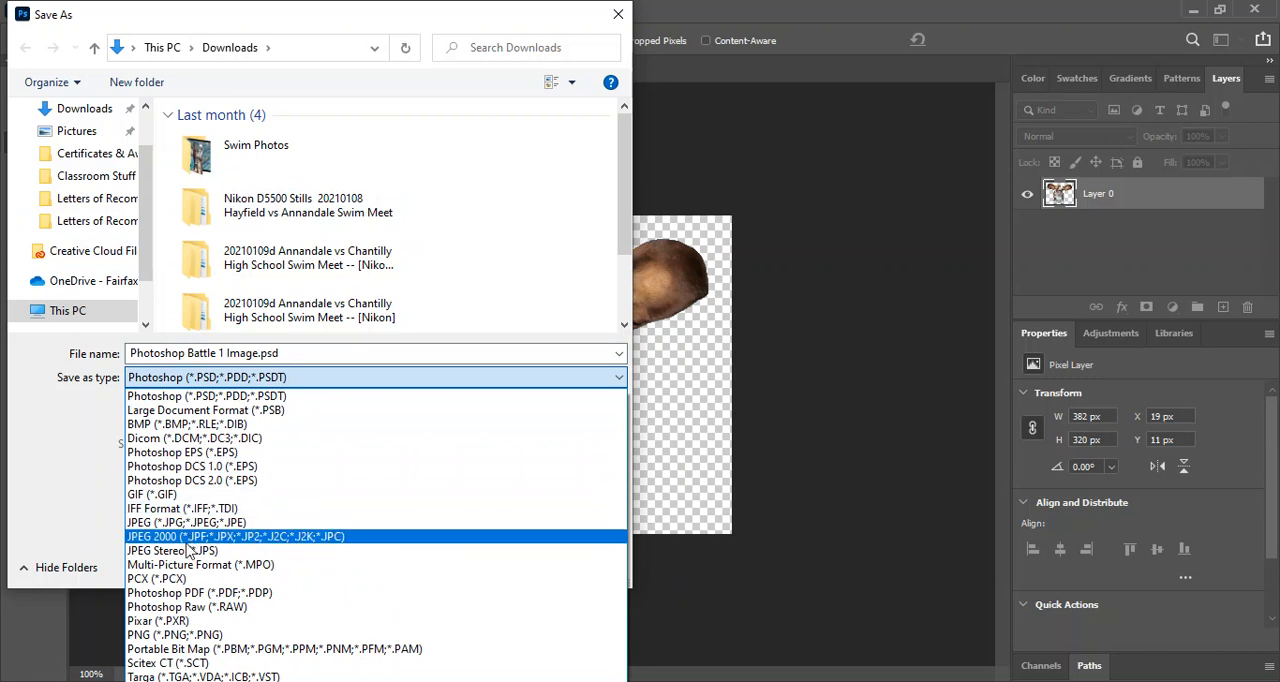
pyautogui.click(160, 636)
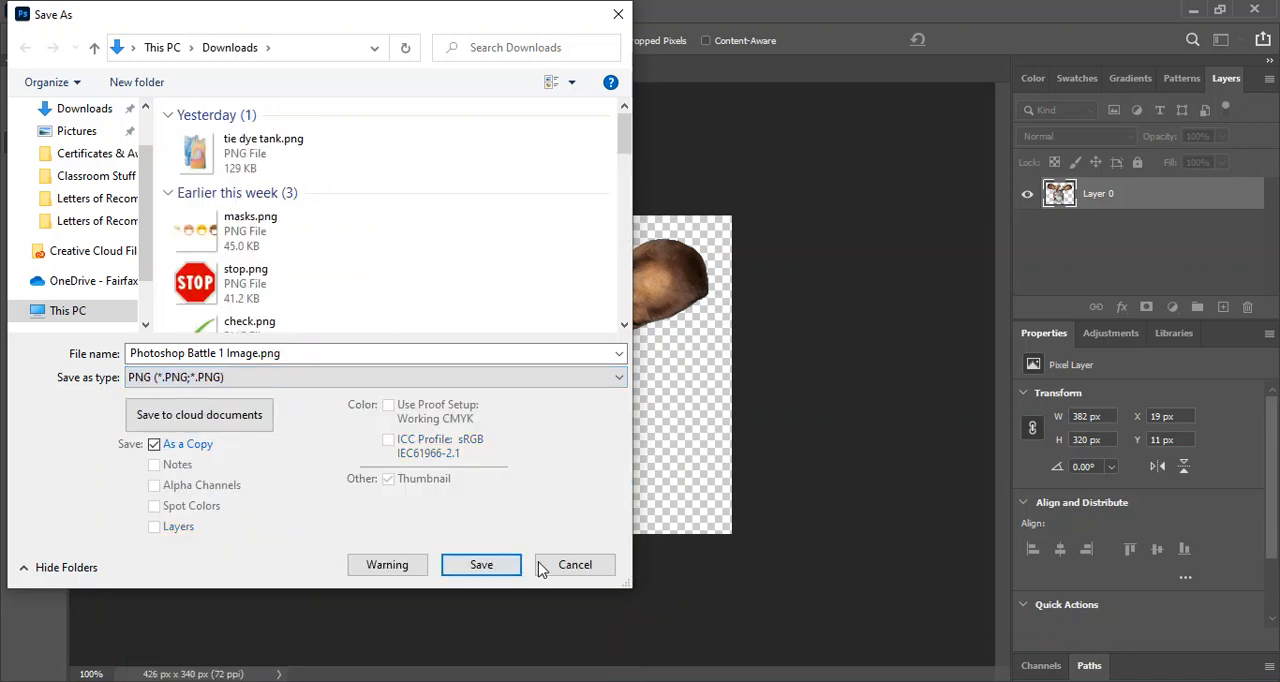
pyautogui.click(498, 566)
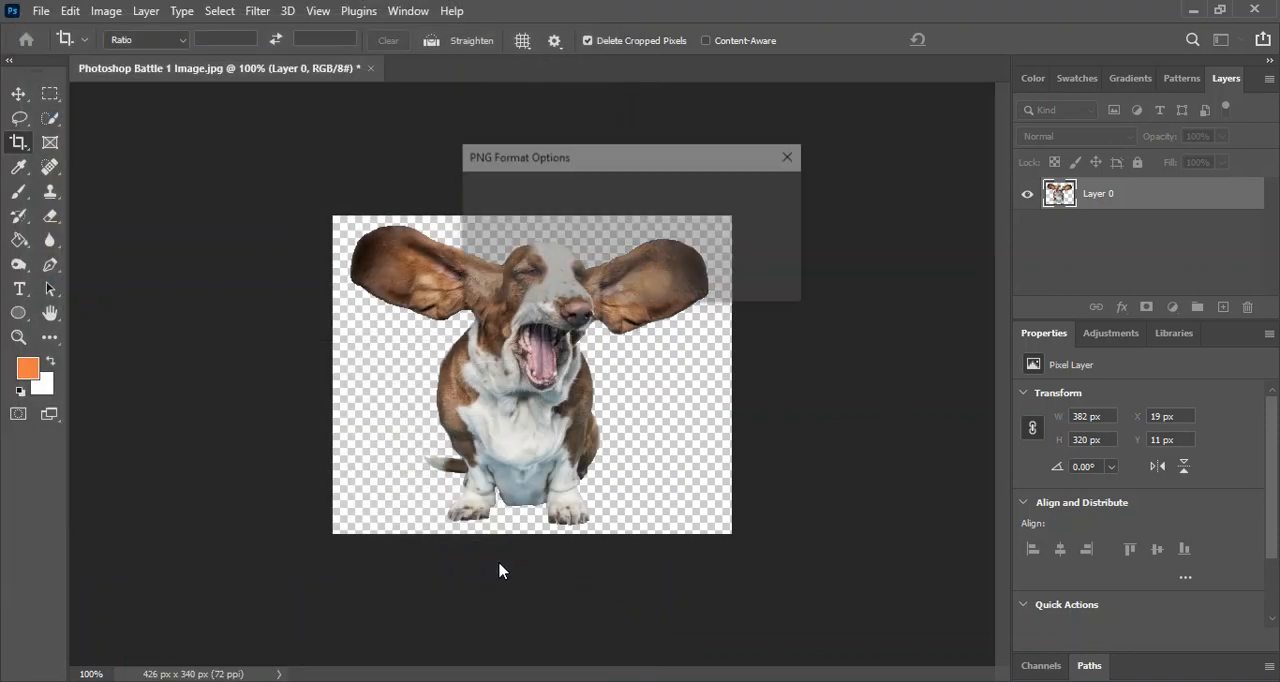
pyautogui.click(758, 196)
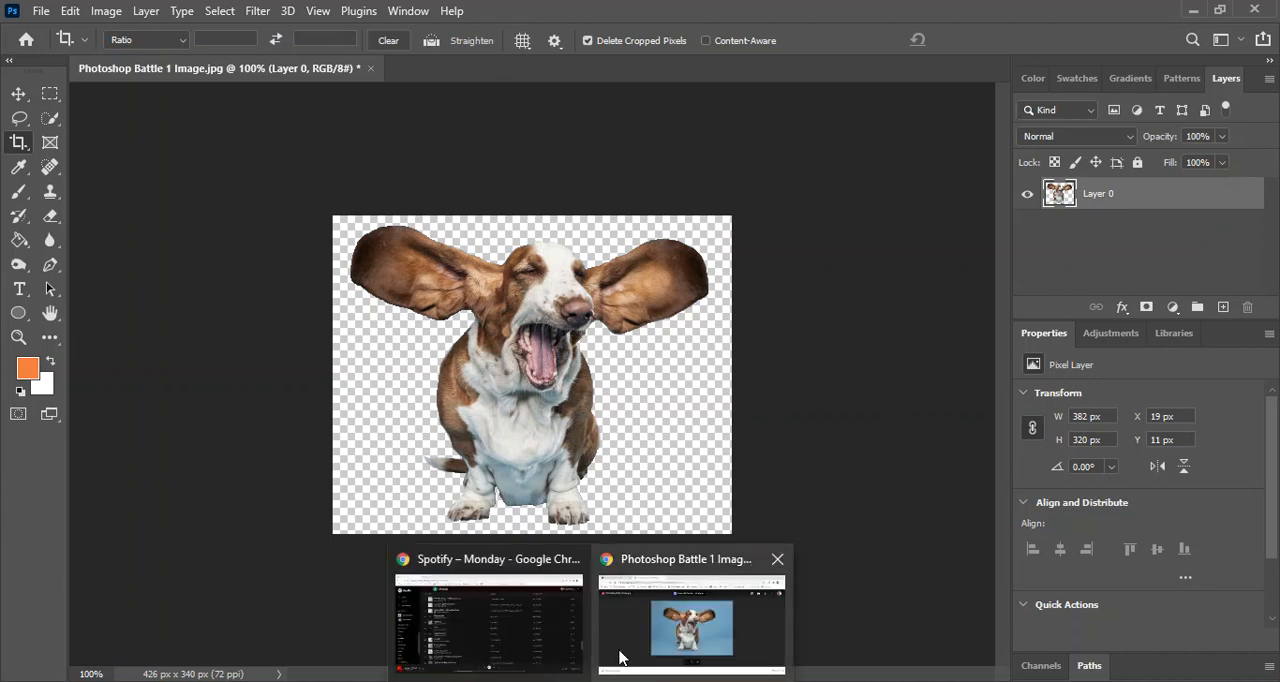
# Switch to Chrome and look through the finished Photoshop Battle examples 3, 2 and 1 in the Classroom assignment.
pyautogui.click(668, 625)
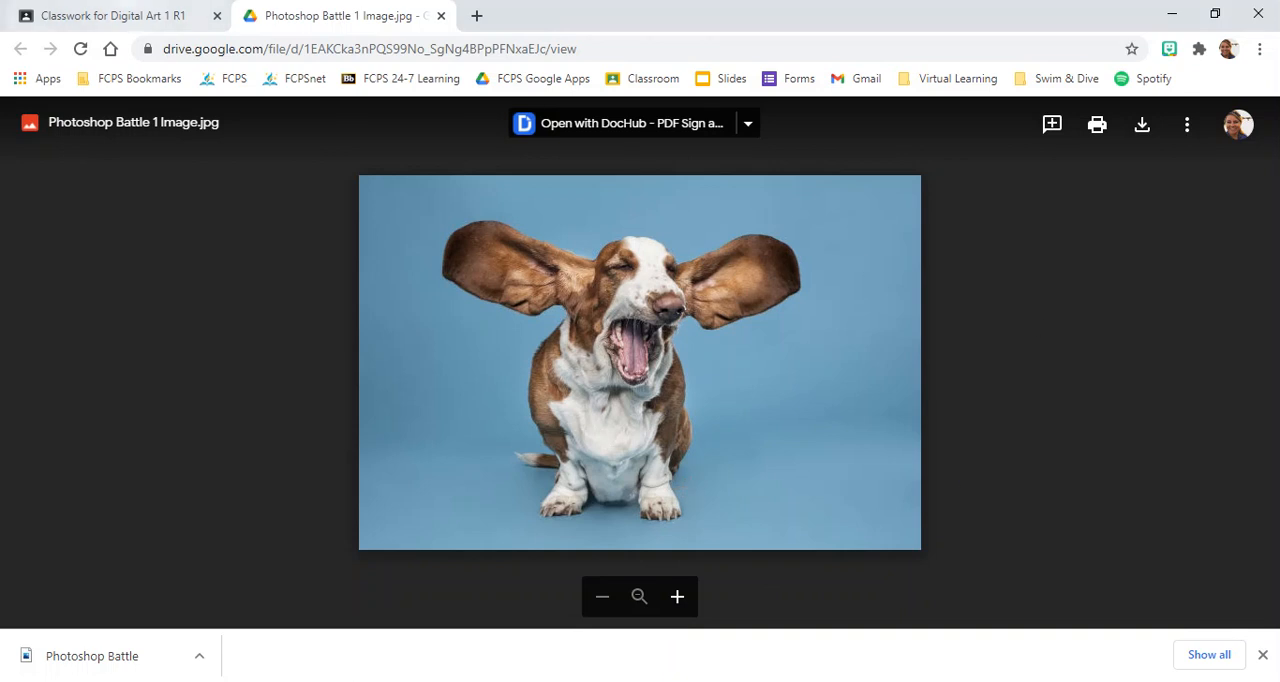
pyautogui.click(122, 16)
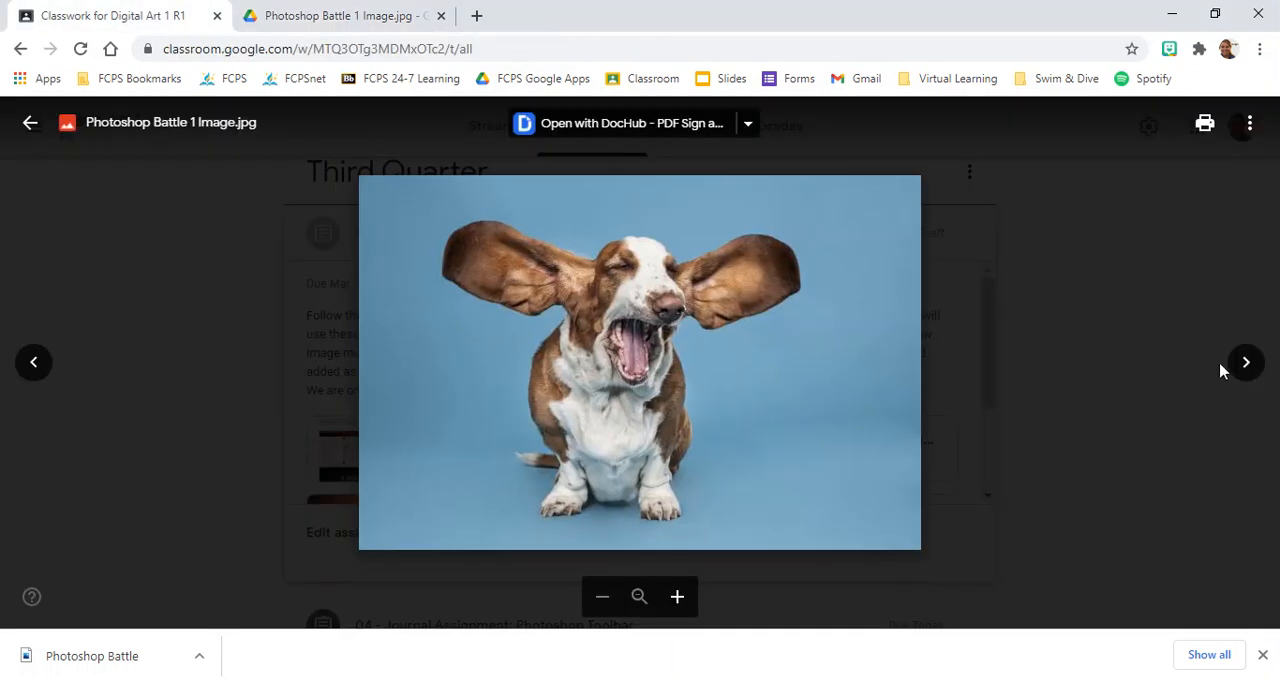
pyautogui.click(1246, 364)
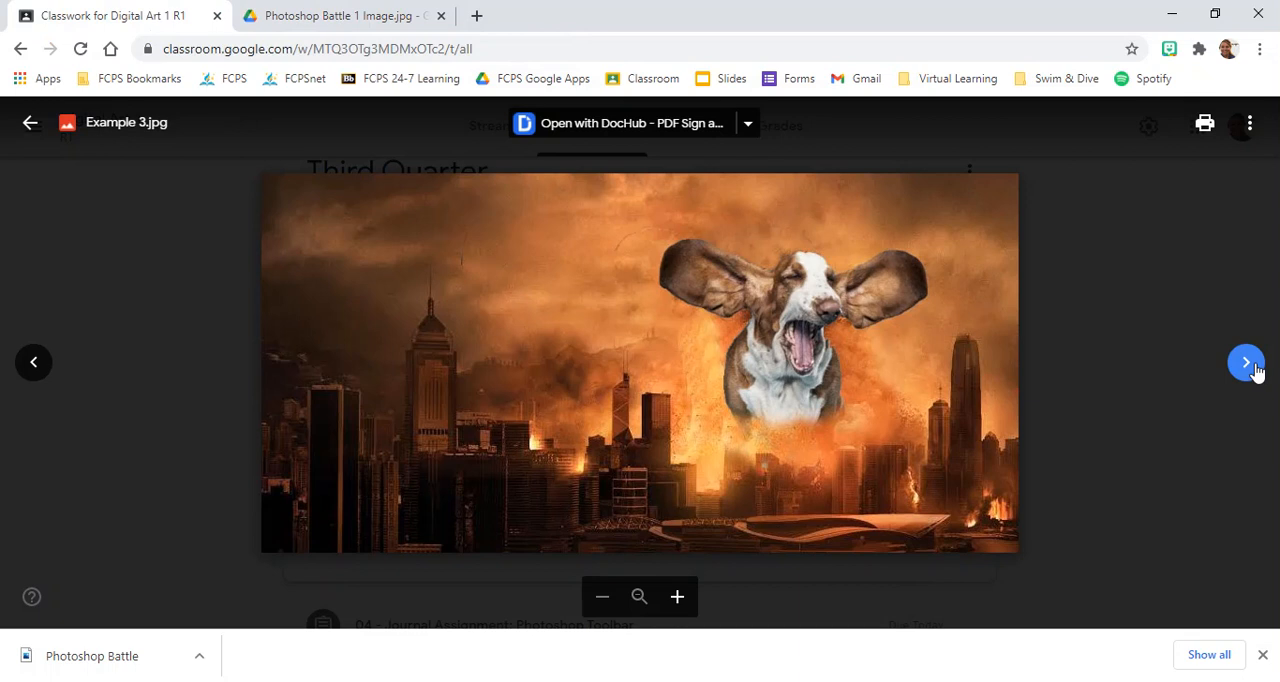
pyautogui.click(1246, 364)
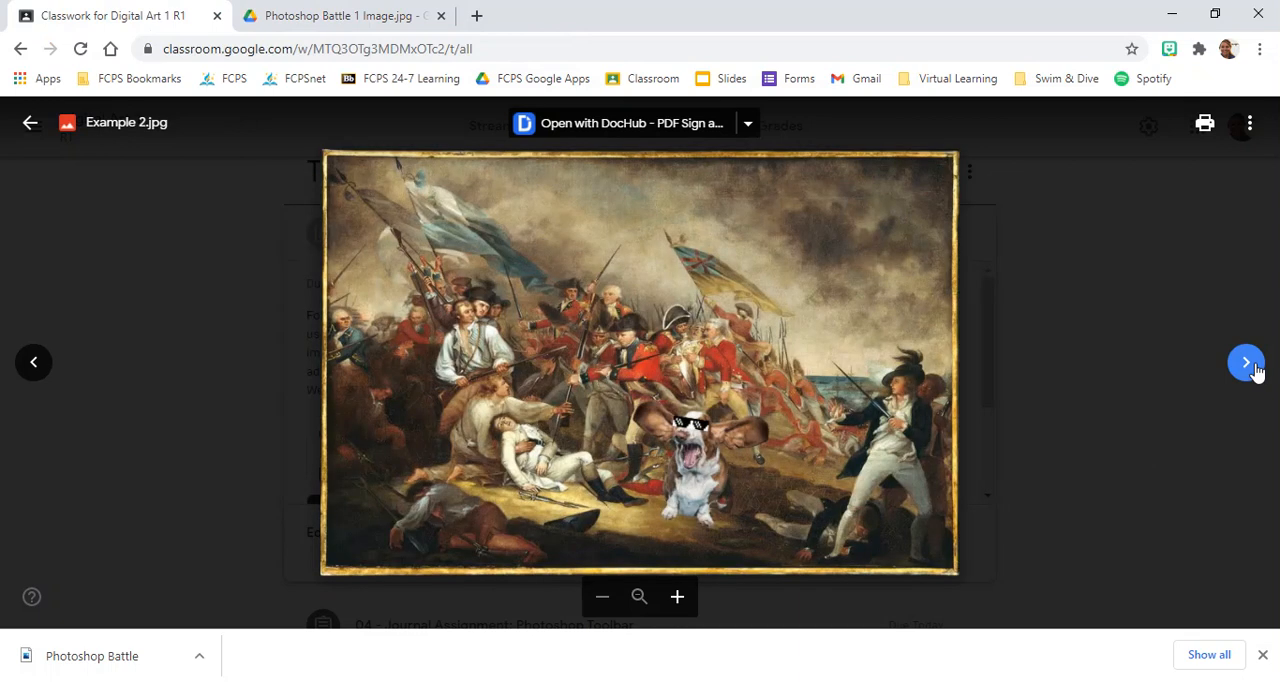
pyautogui.click(1246, 364)
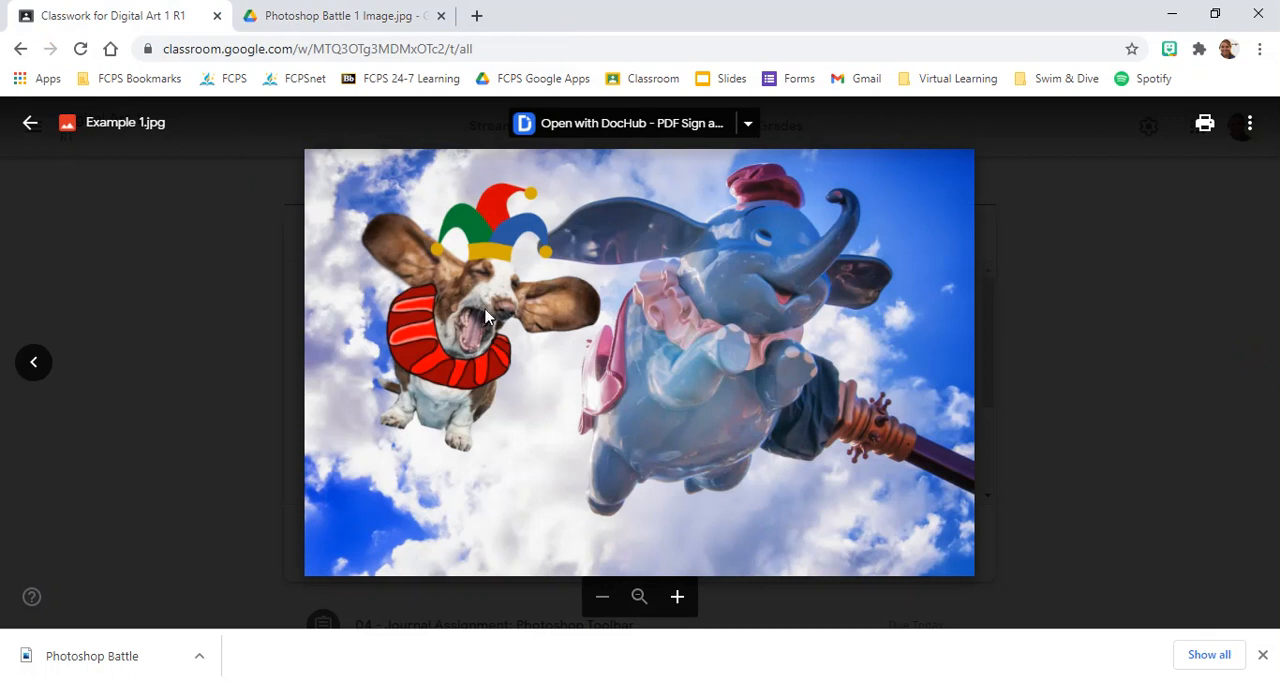
# Search Google Images for "backyard" in a new browser tab and browse the results for a suitable background photo.
pyautogui.click(477, 15)
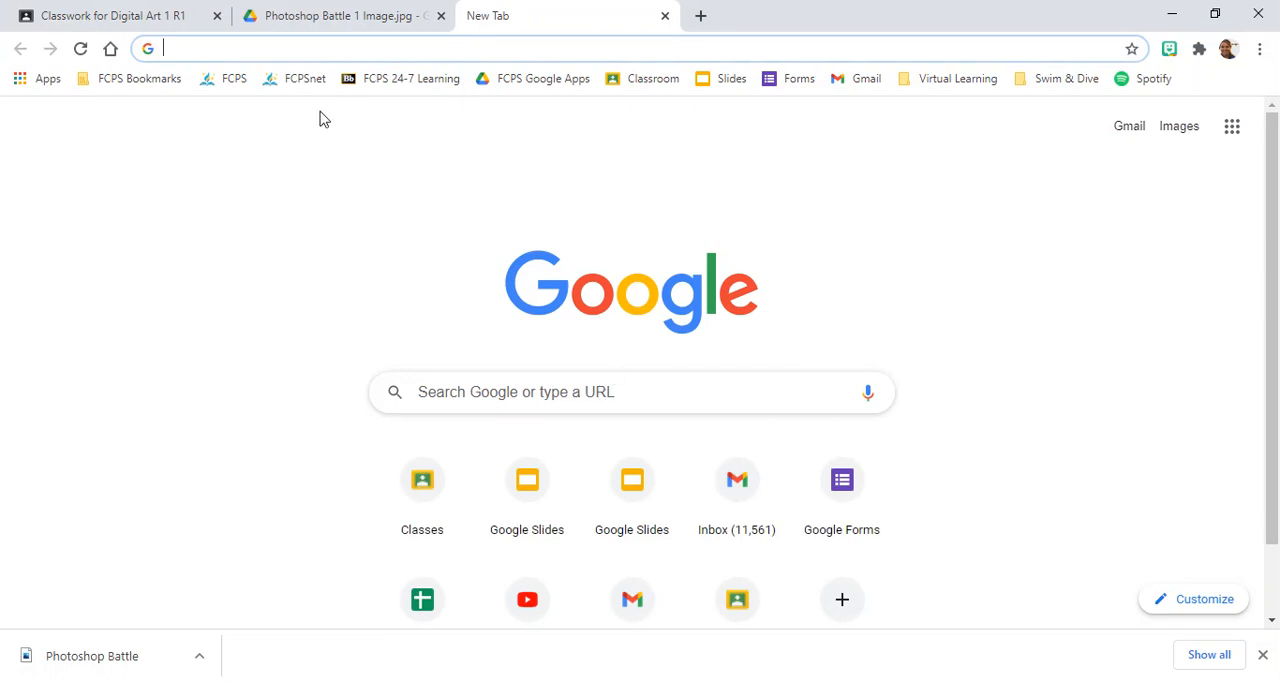
pyautogui.click(475, 391)
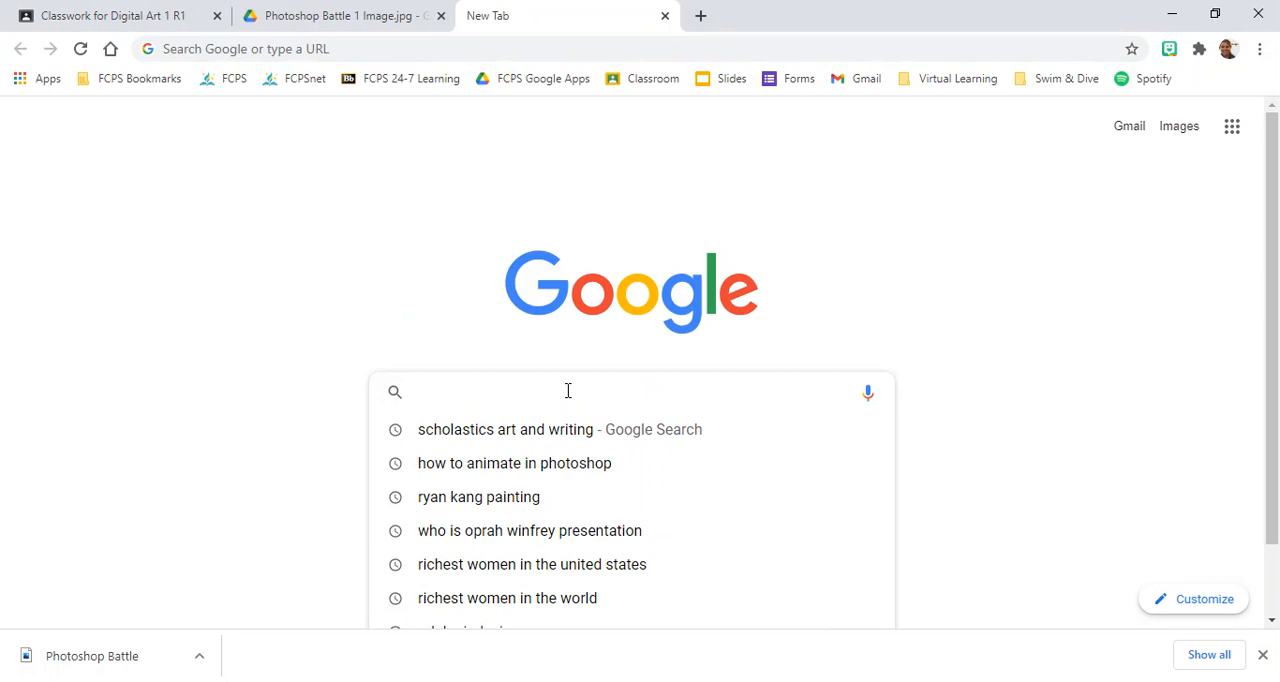
pyautogui.write('backyard')
pyautogui.press('Return')
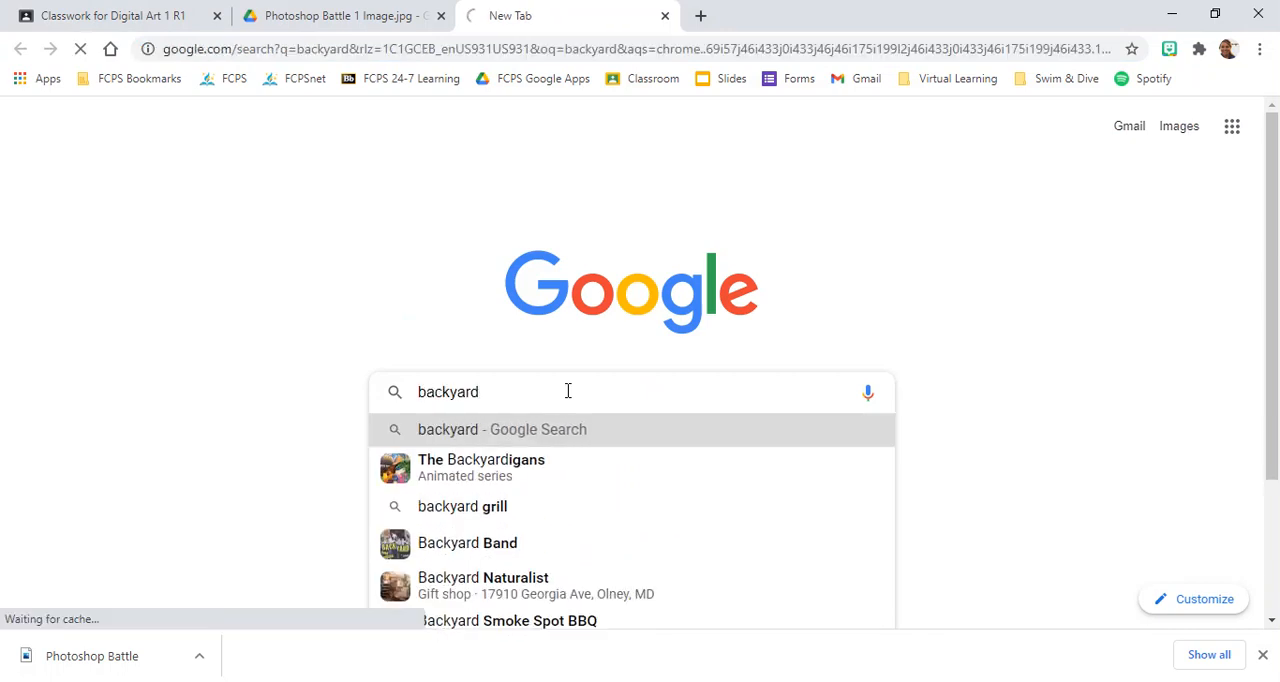
pyautogui.click(254, 193)
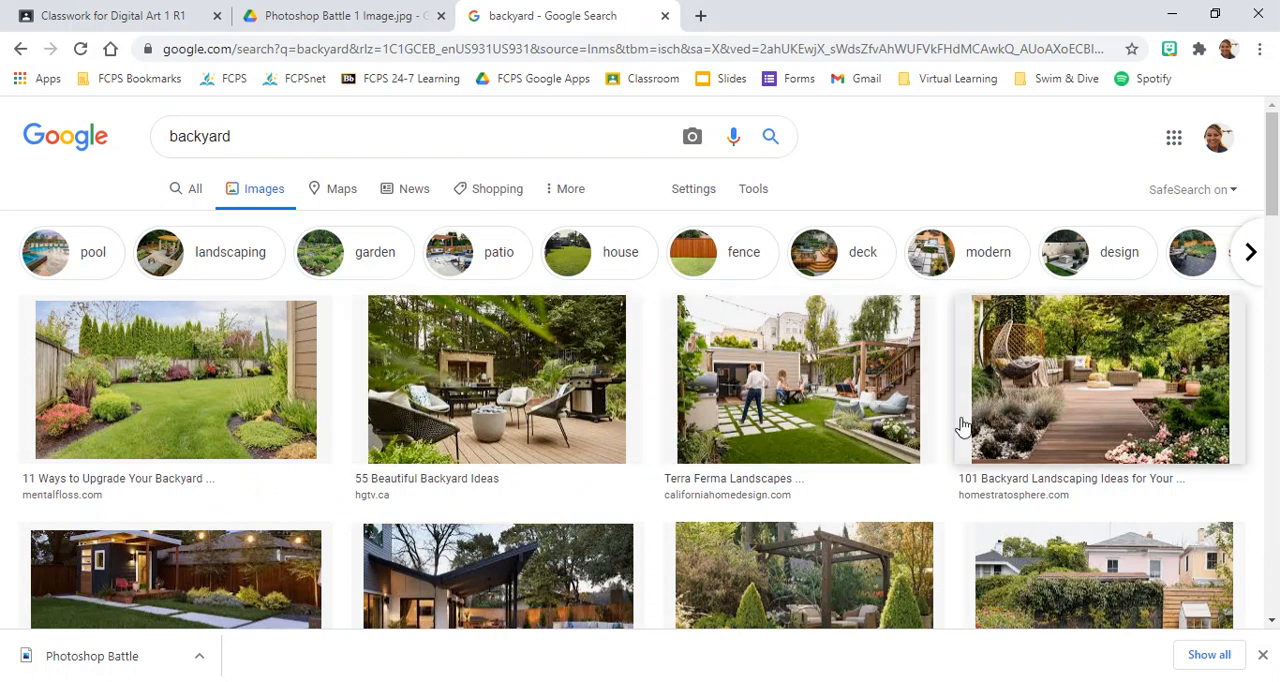
pyautogui.scroll(-3, 955, 420)
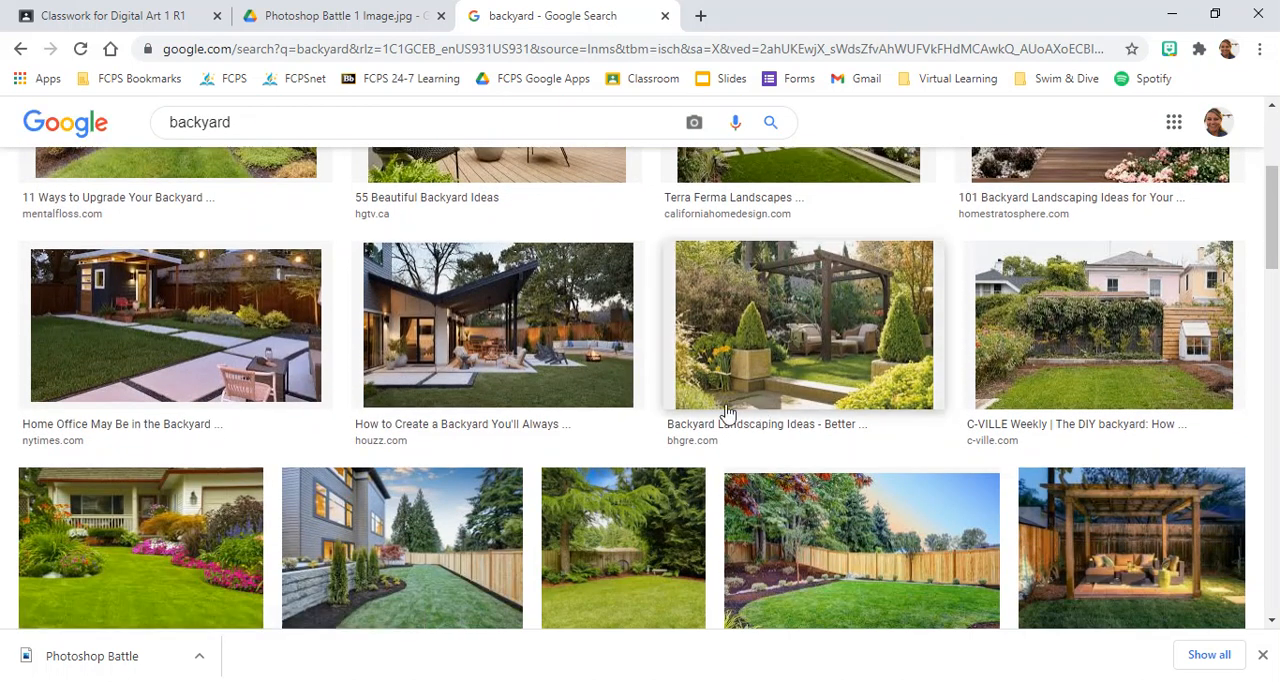
pyautogui.scroll(-1, 462, 428)
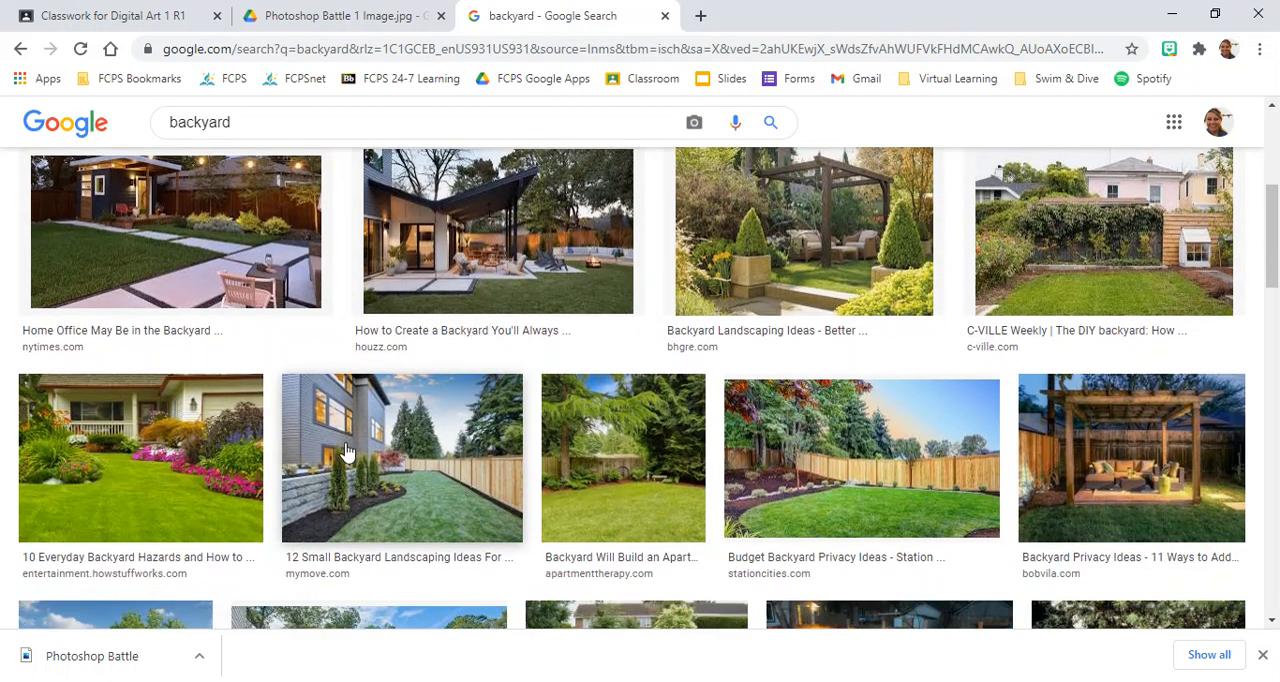
# Save the HowStuffWorks photo of a lawn with flower beds in front of a house to Downloads as the JPEG file "Backyard".
pyautogui.click(140, 494)
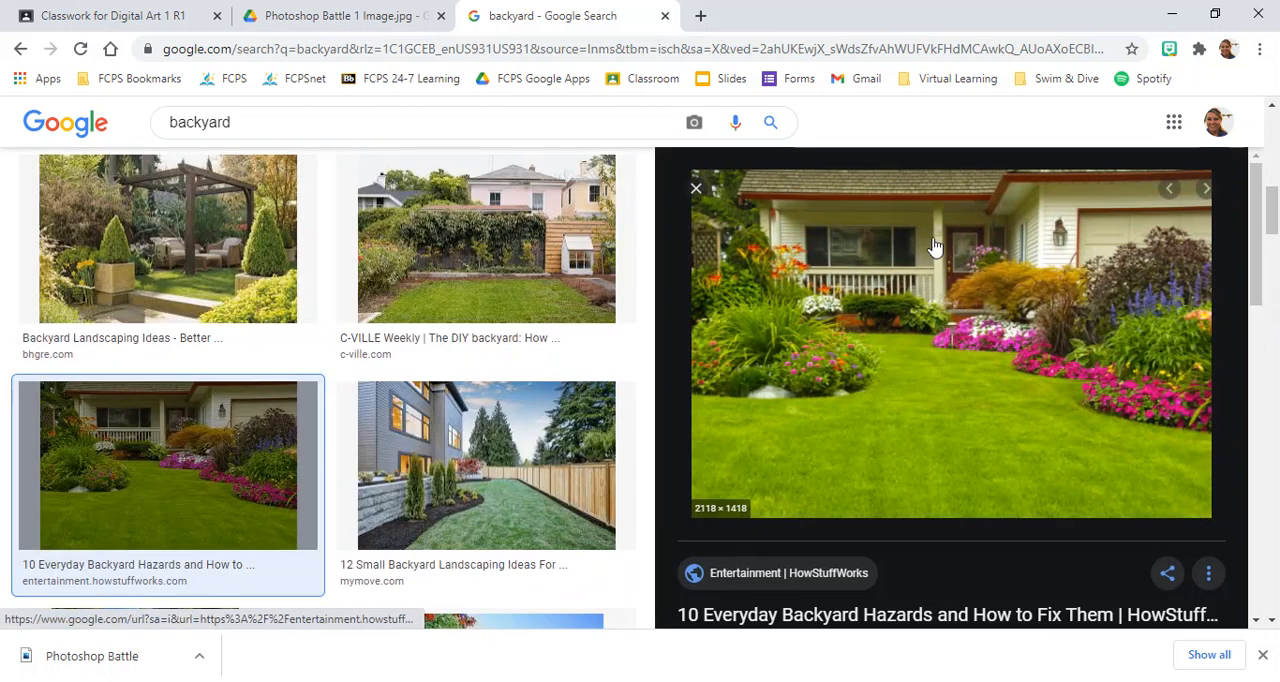
pyautogui.rightClick(912, 318)
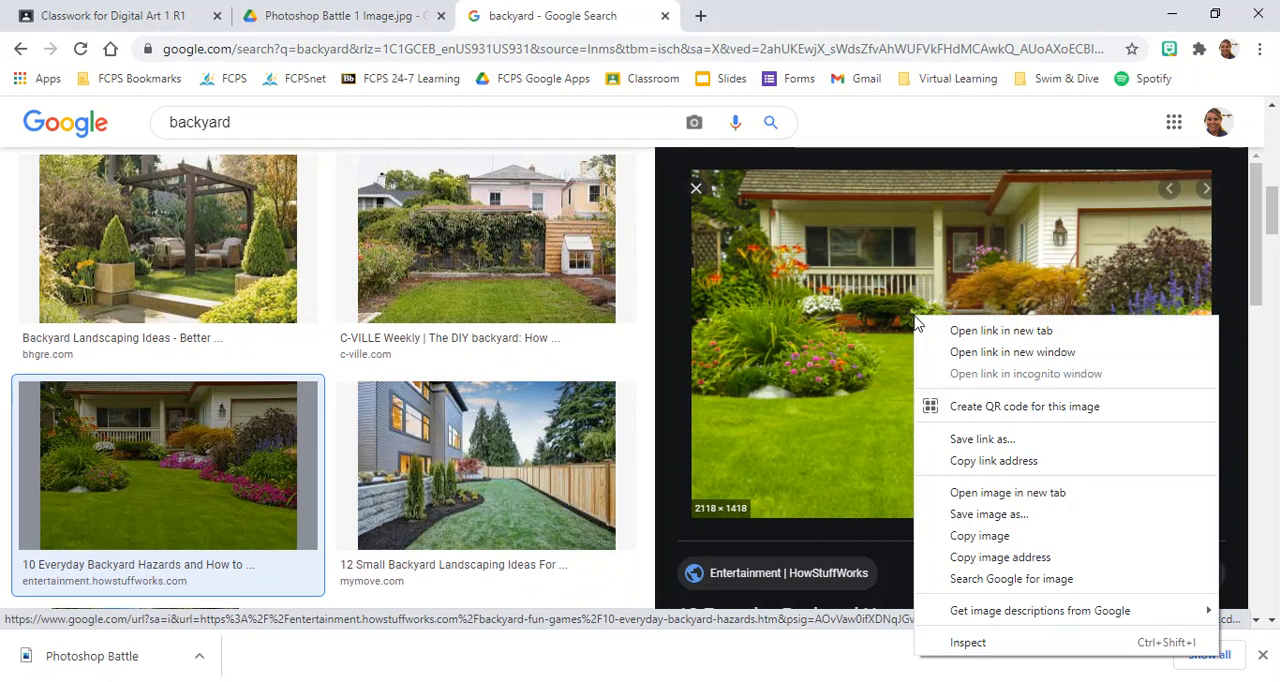
pyautogui.click(989, 513)
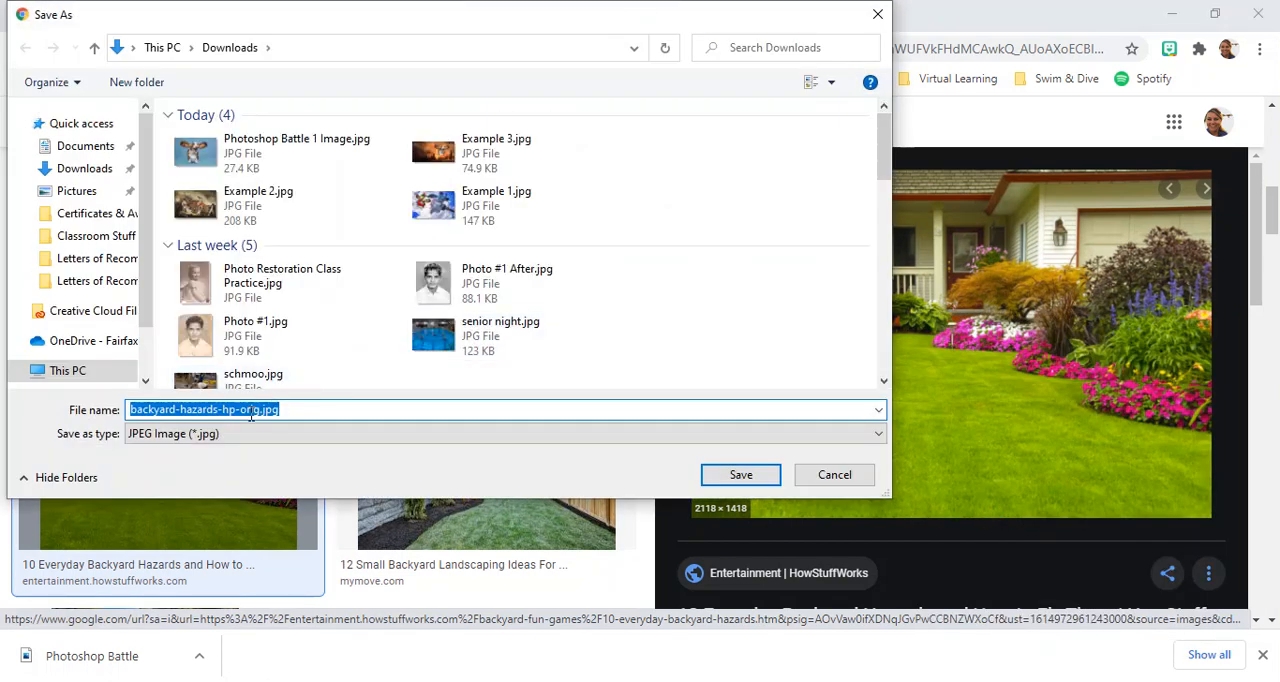
pyautogui.write('Backyard')
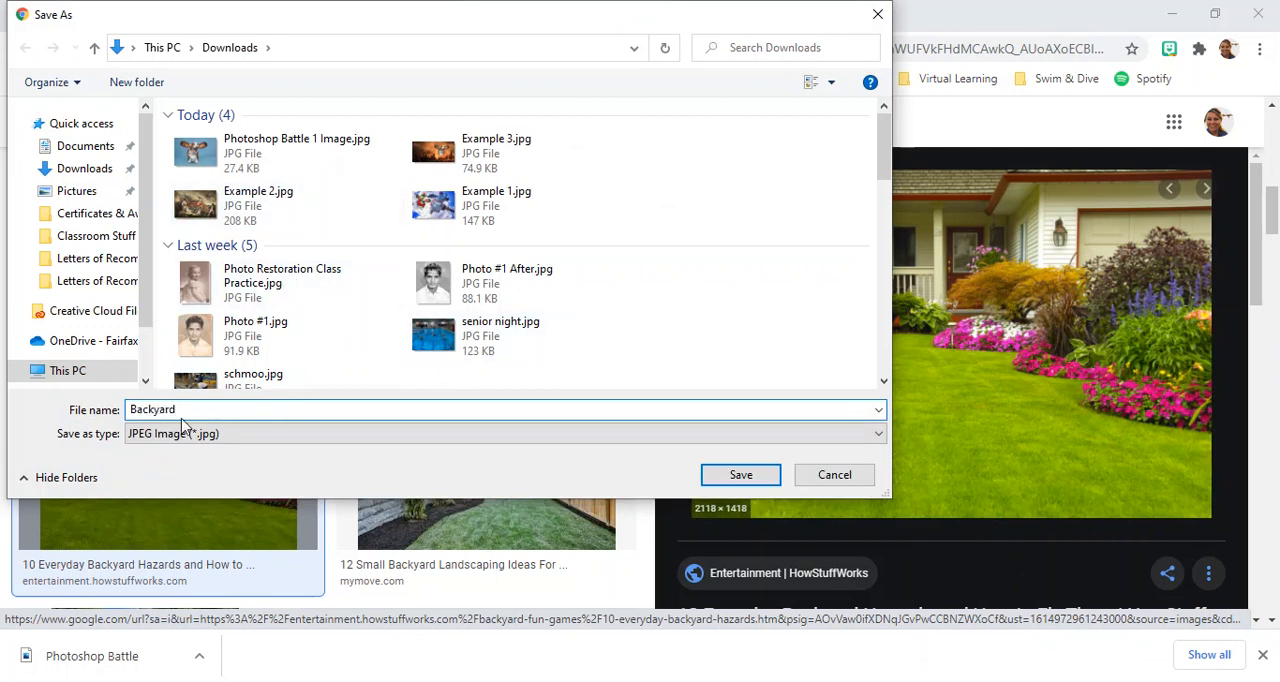
pyautogui.click(741, 476)
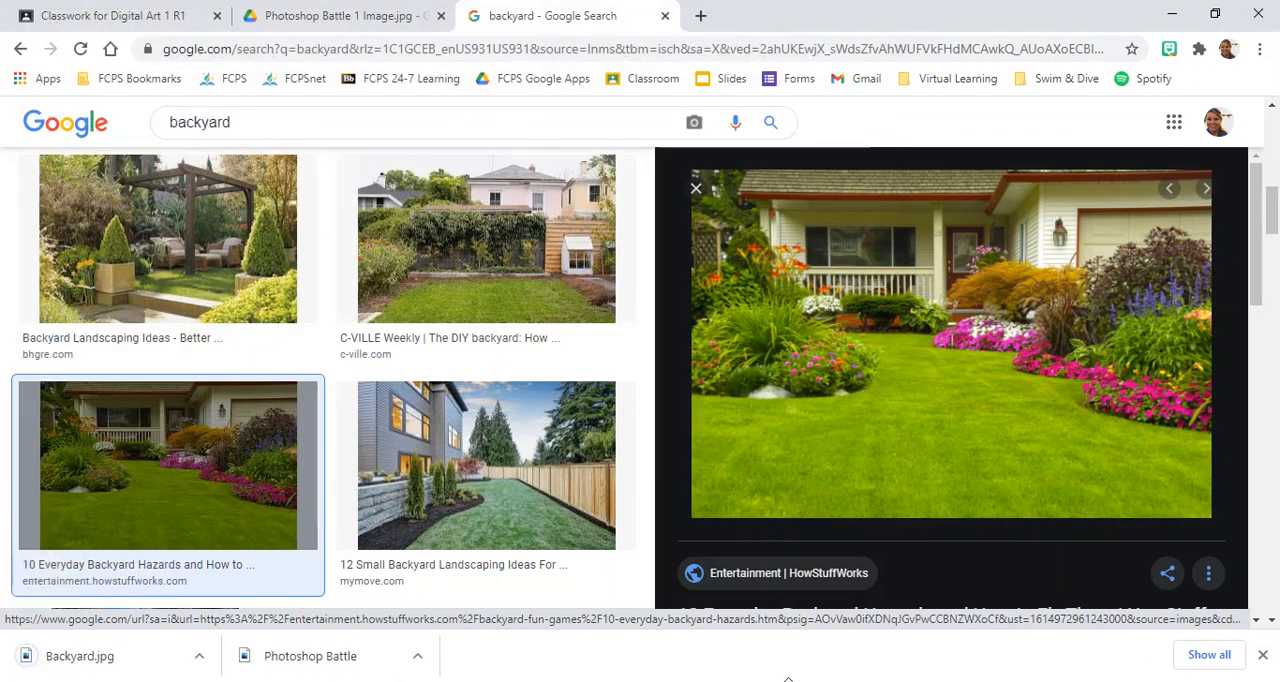
# Switch to Photoshop and open Backyard.jpg from the Downloads folder.
pyautogui.click(788, 679)
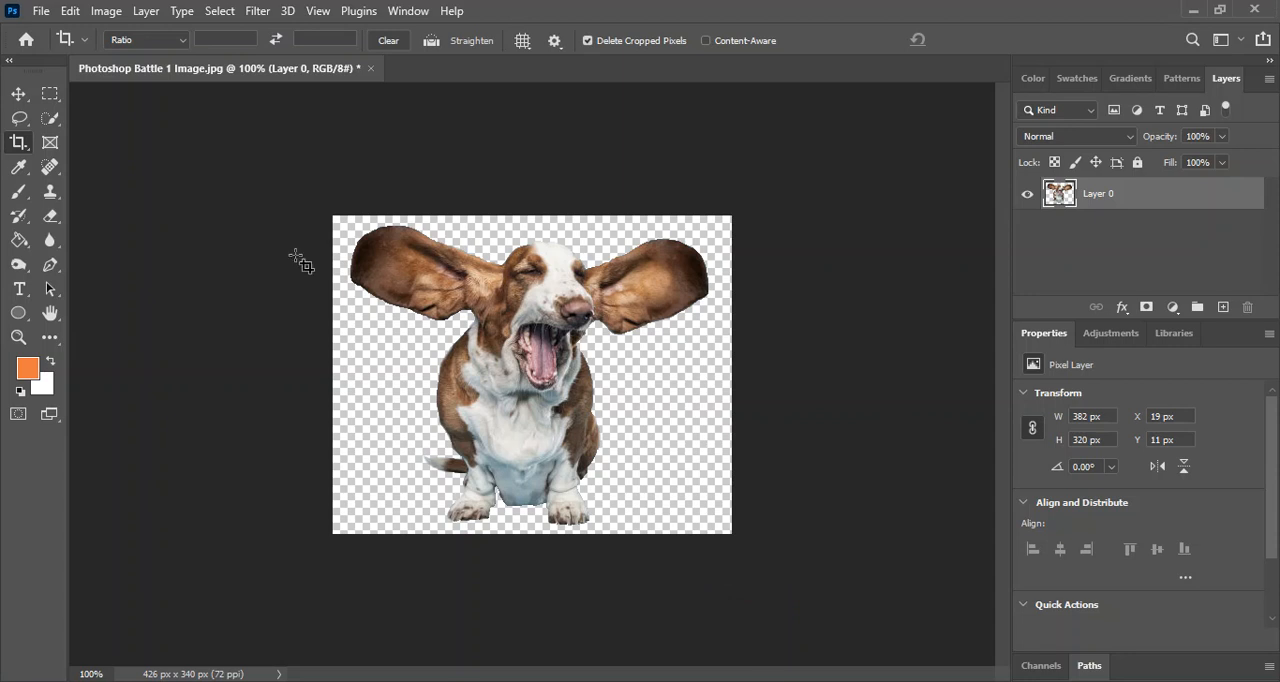
pyautogui.click(41, 12)
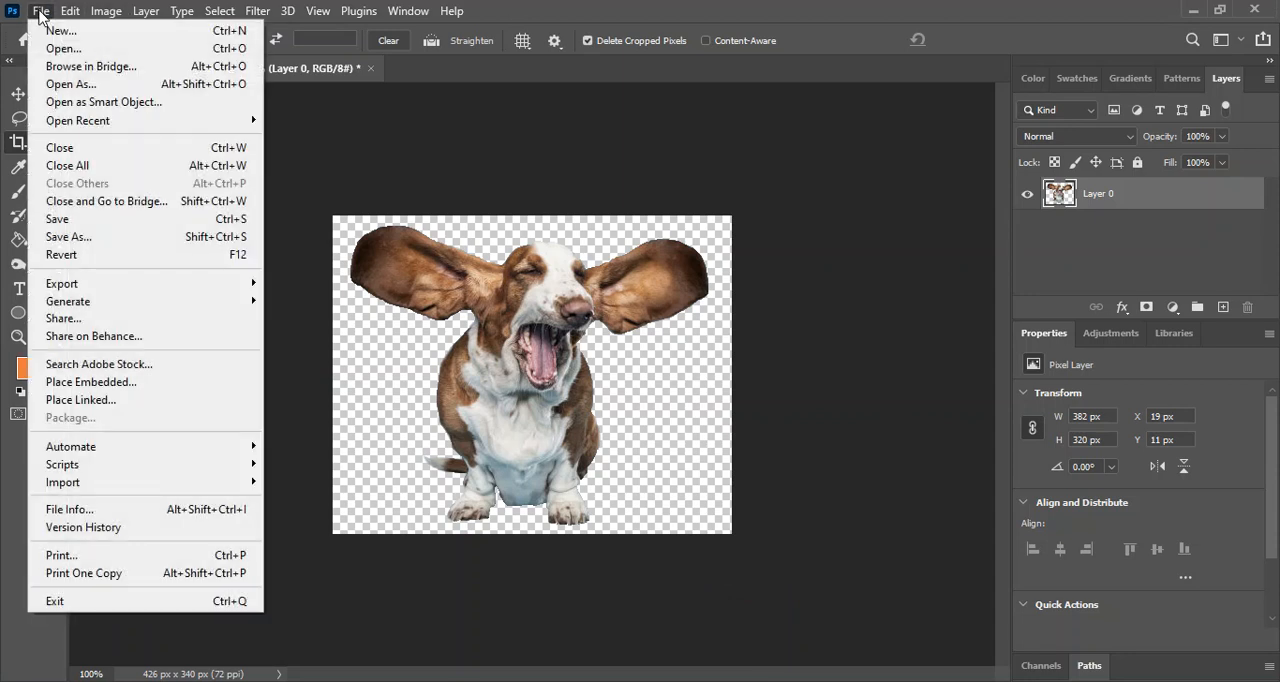
pyautogui.click(87, 52)
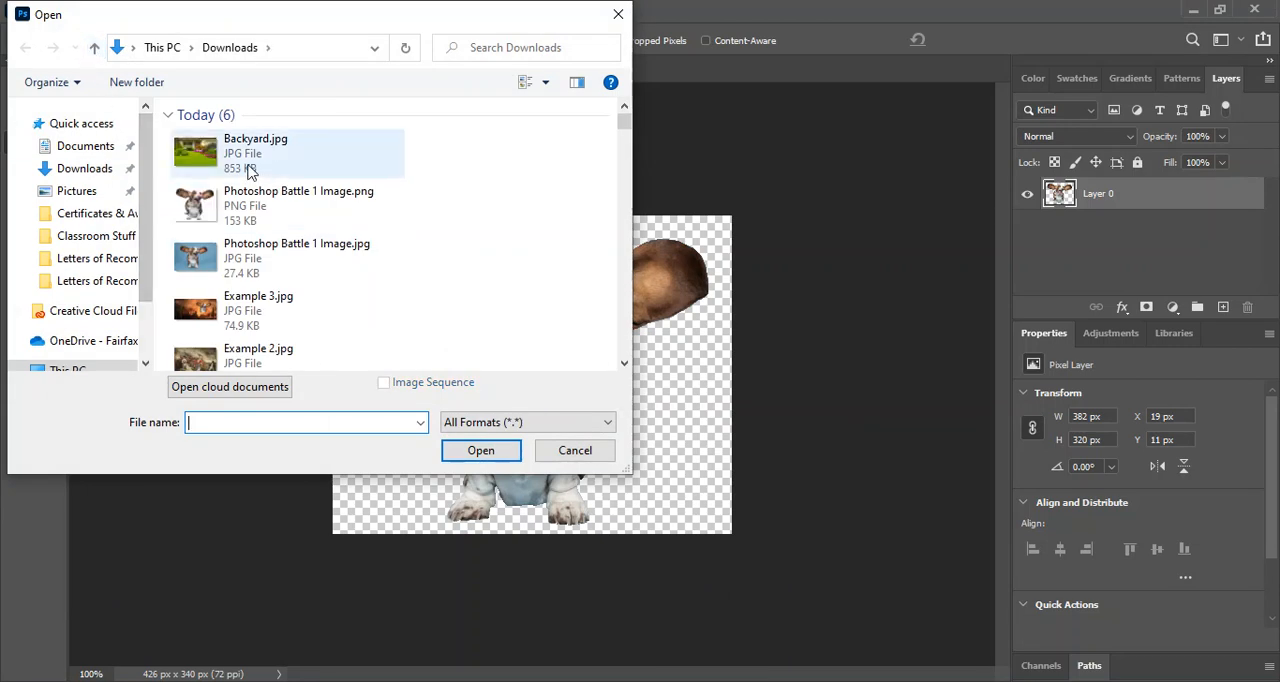
pyautogui.doubleClick(240, 160)
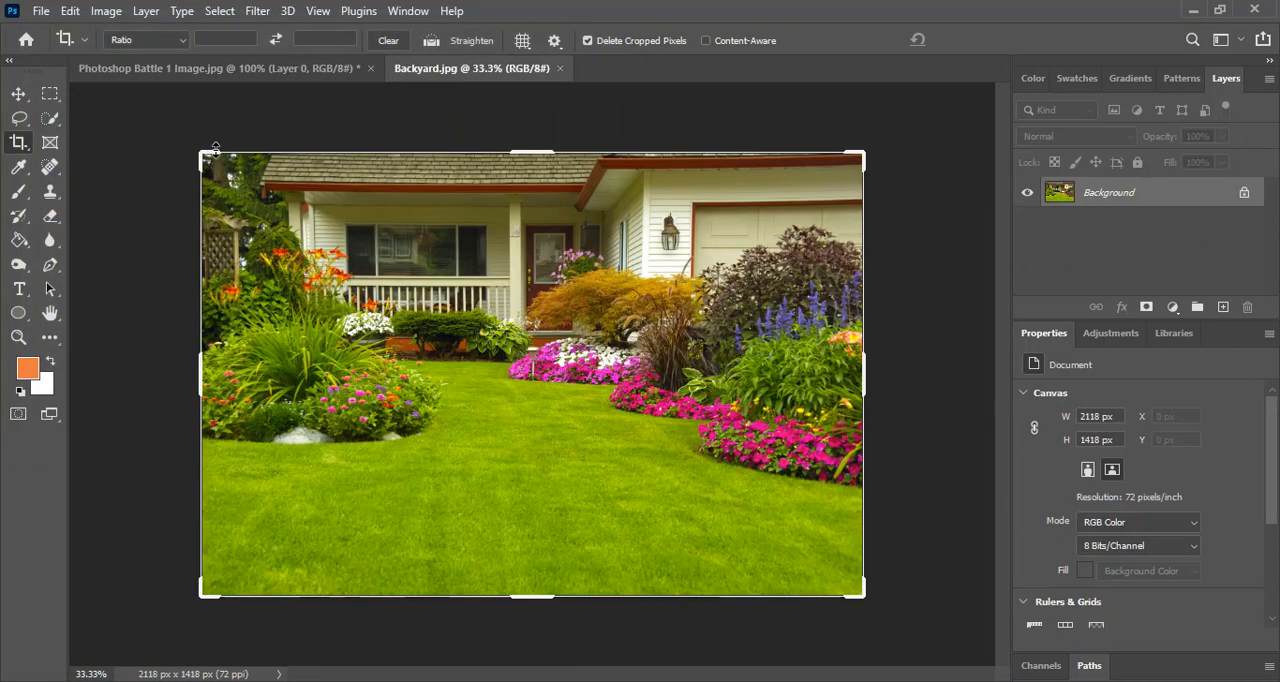
# Compare the dog cutout with the backyard document and check the image size and resolution of Backyard.jpg.
pyautogui.click(240, 78)
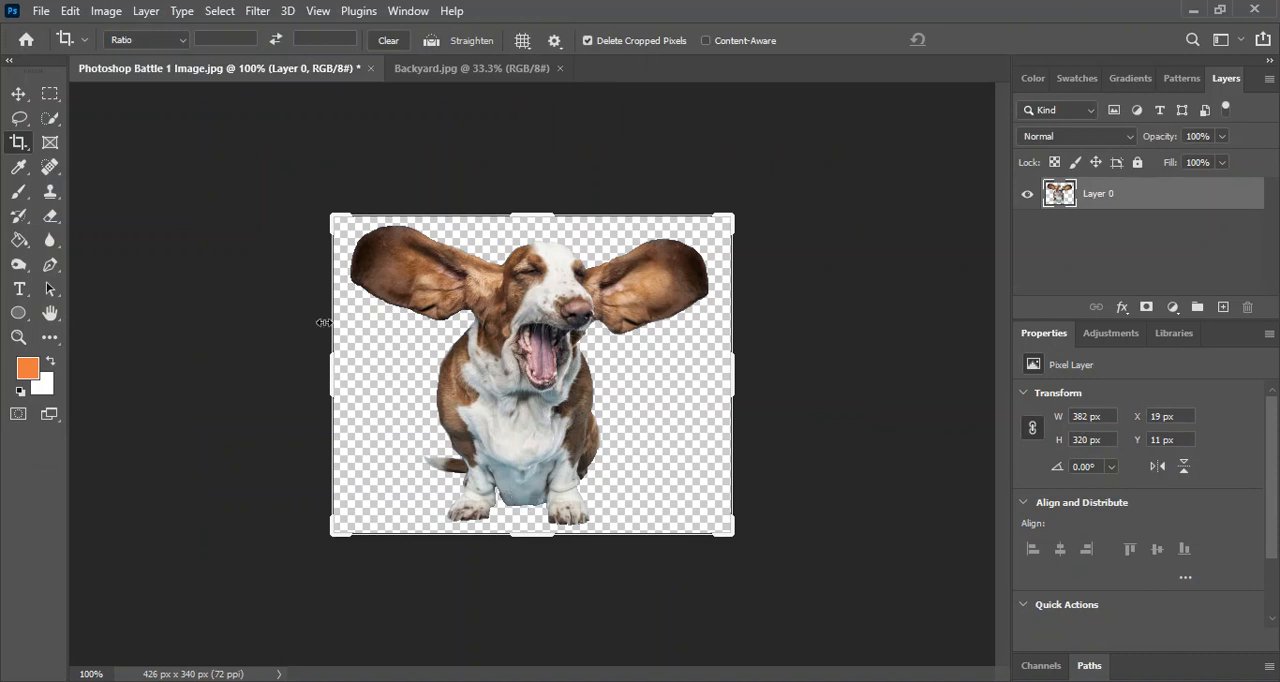
pyautogui.click(487, 78)
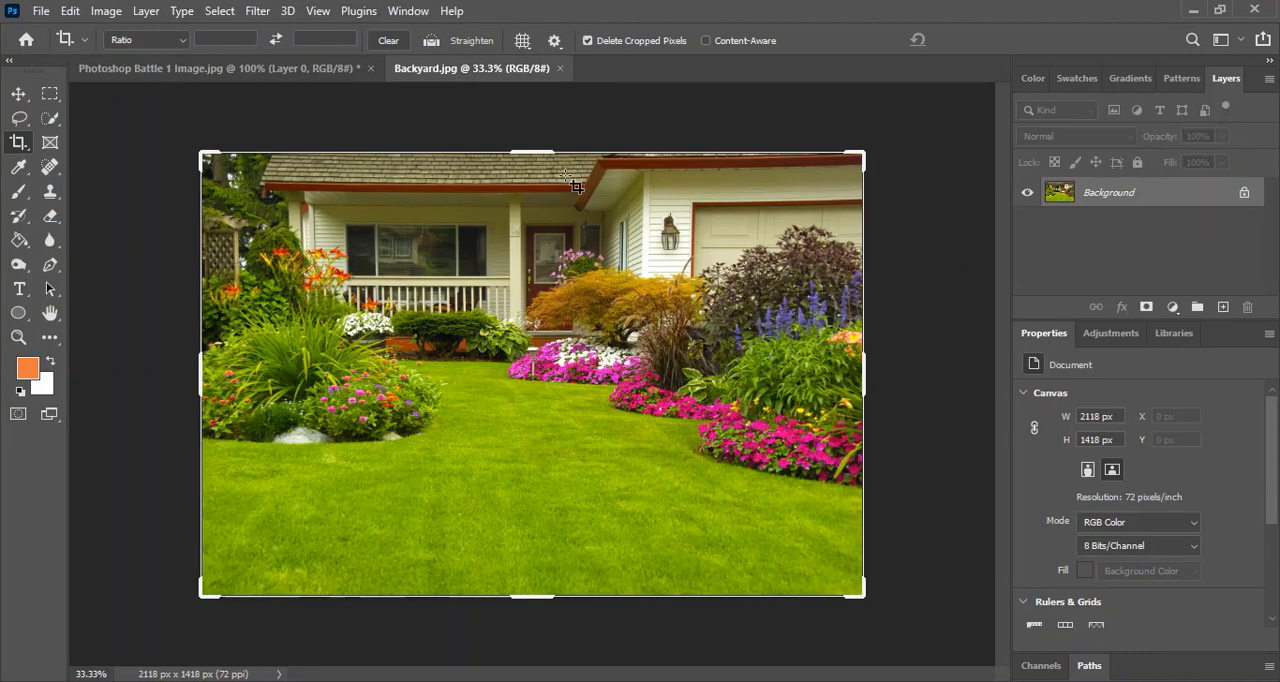
pyautogui.click(106, 11)
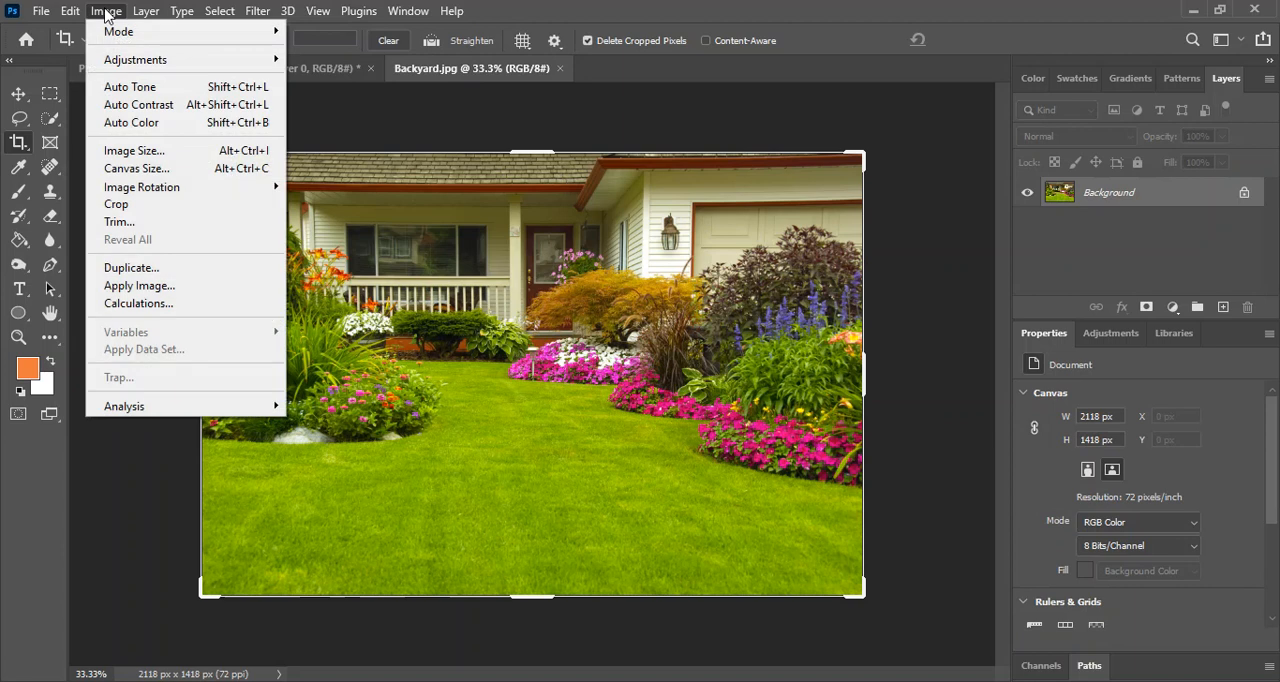
pyautogui.click(130, 158)
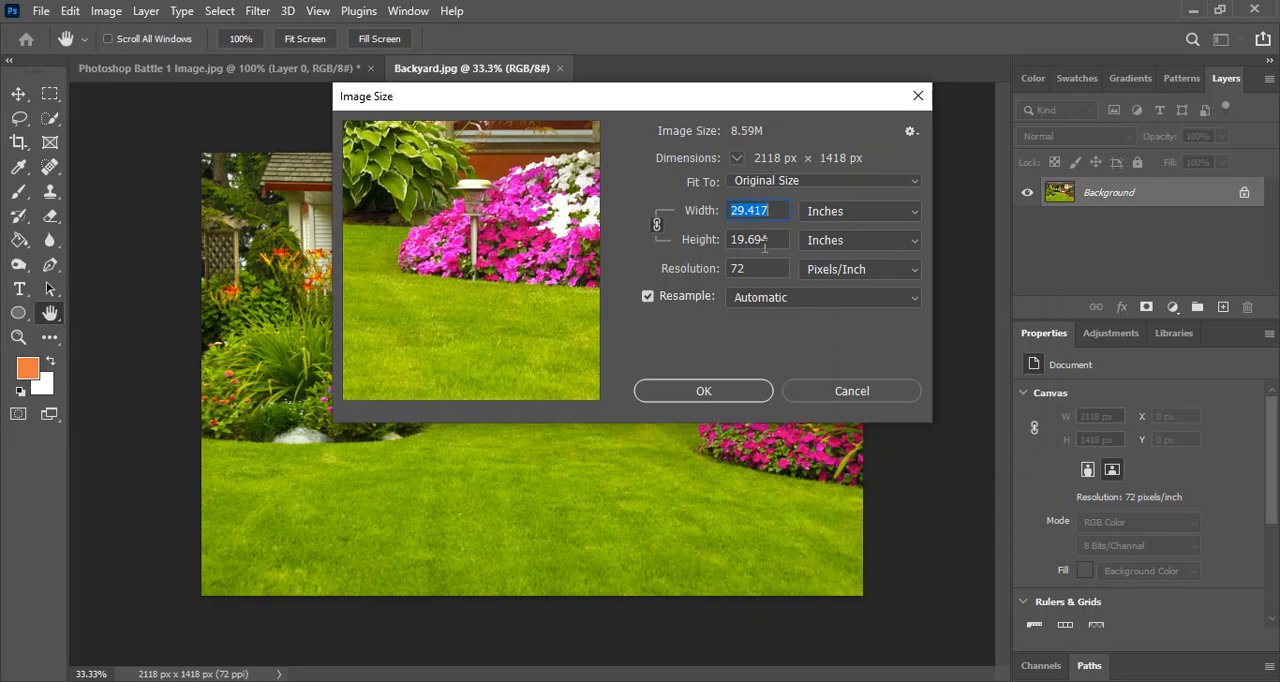
pyautogui.click(704, 391)
pyautogui.press('c')
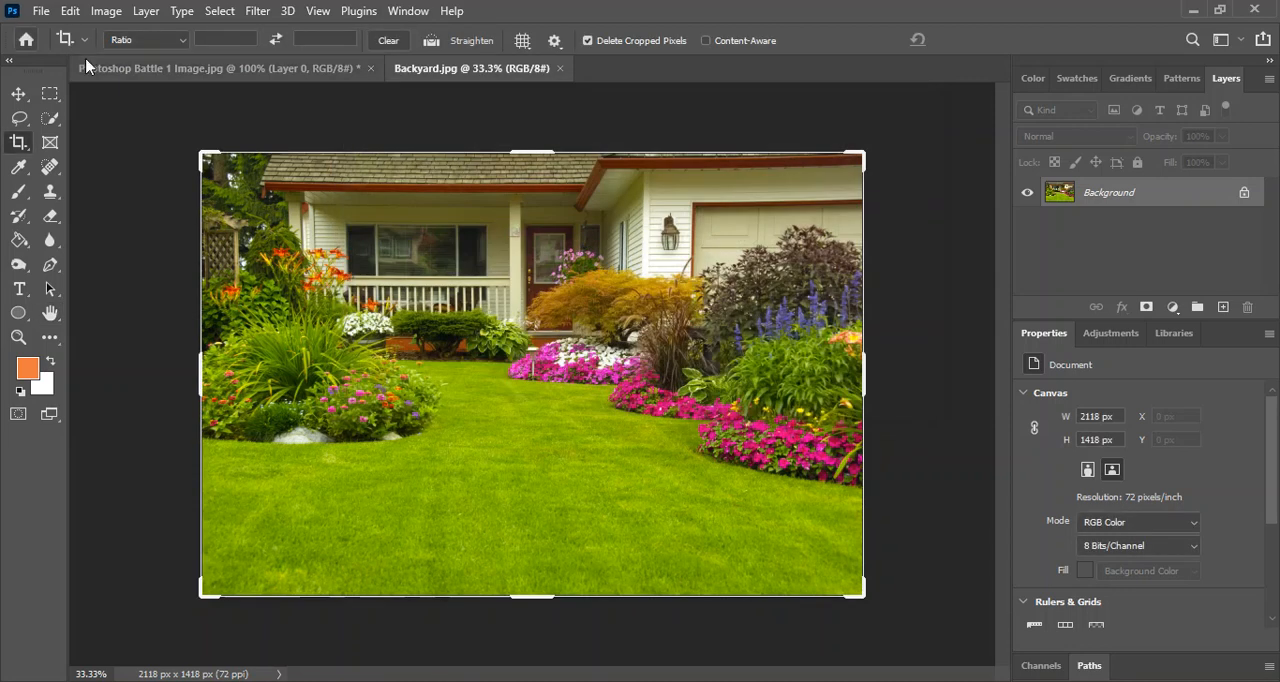
# Check the image size and resolution of the dog cutout document.
pyautogui.click(160, 68)
pyautogui.click(106, 11)
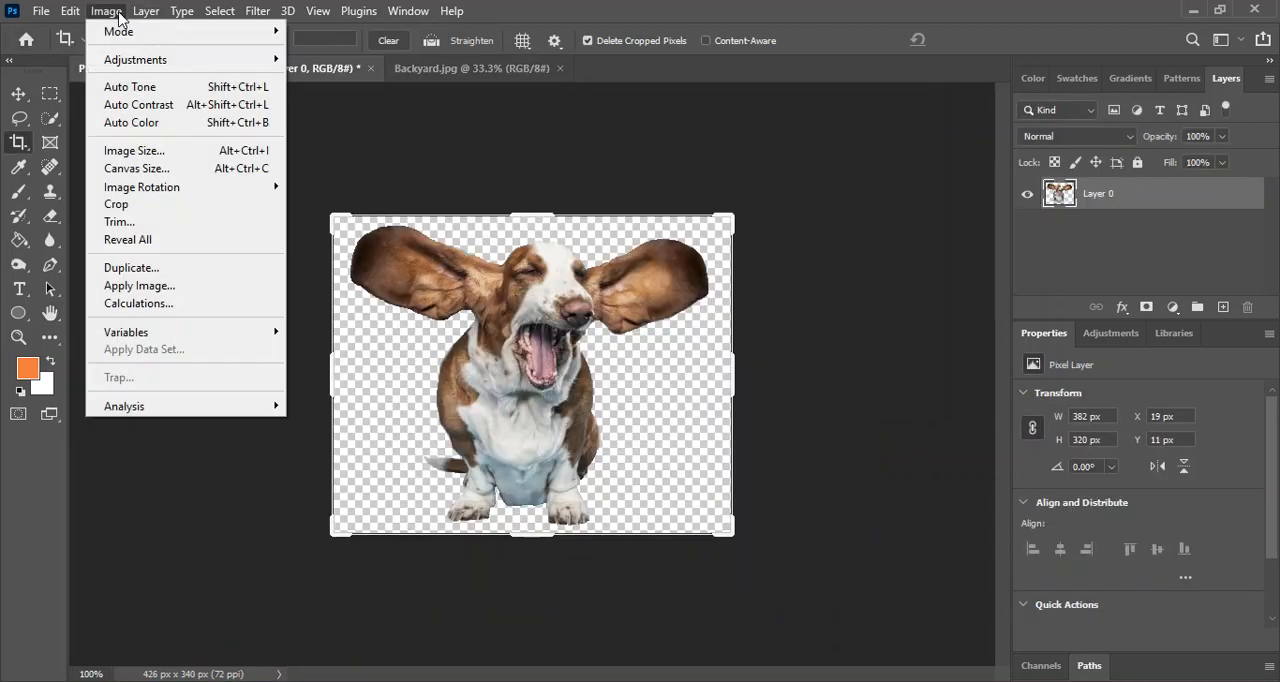
pyautogui.click(130, 160)
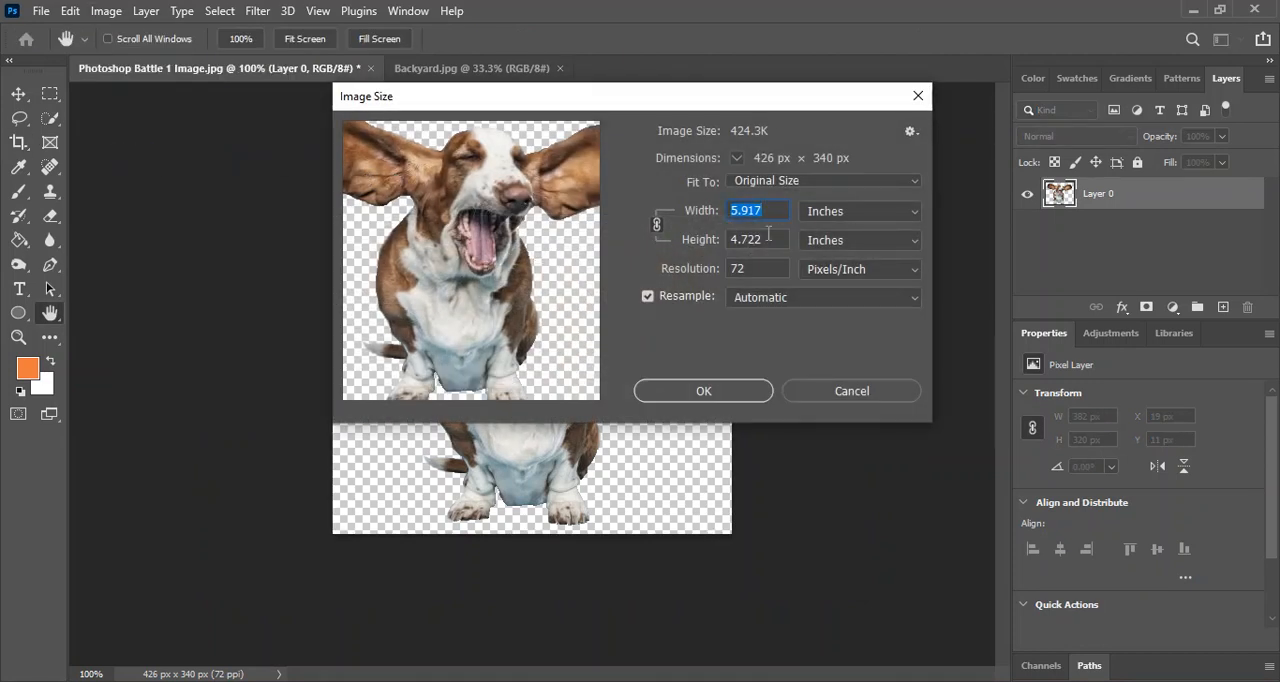
pyautogui.click(703, 391)
pyautogui.press('c')
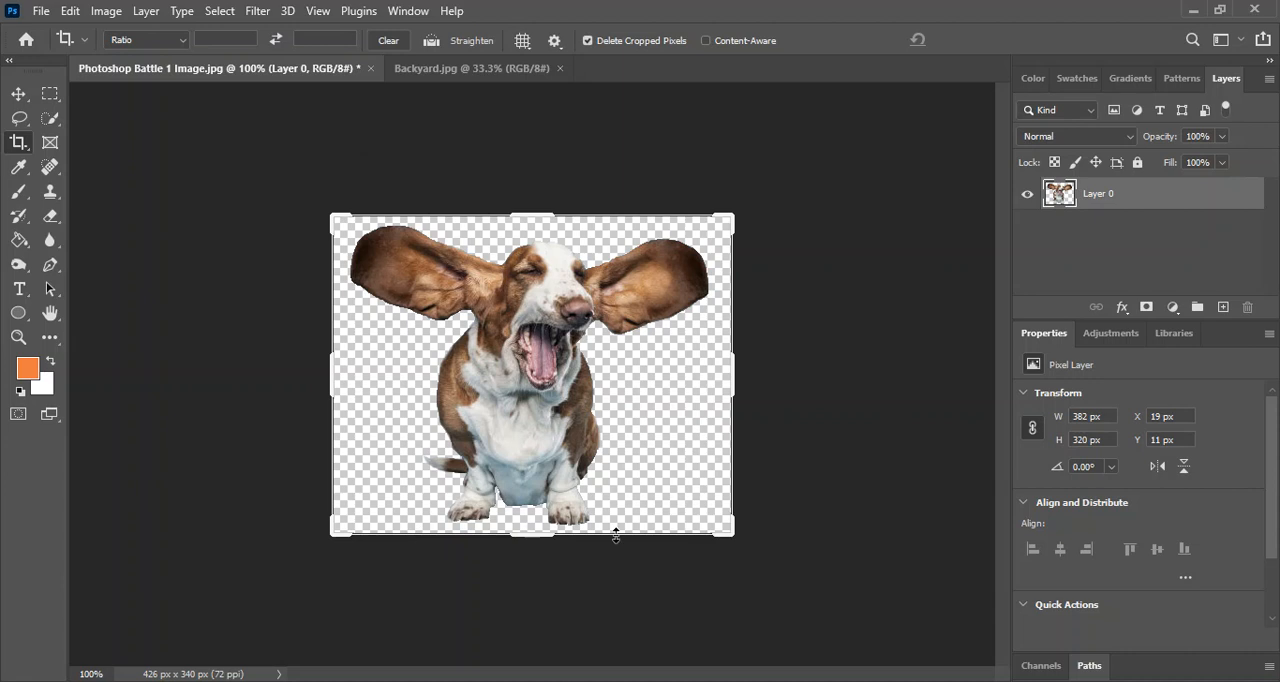
pyautogui.click(209, 12)
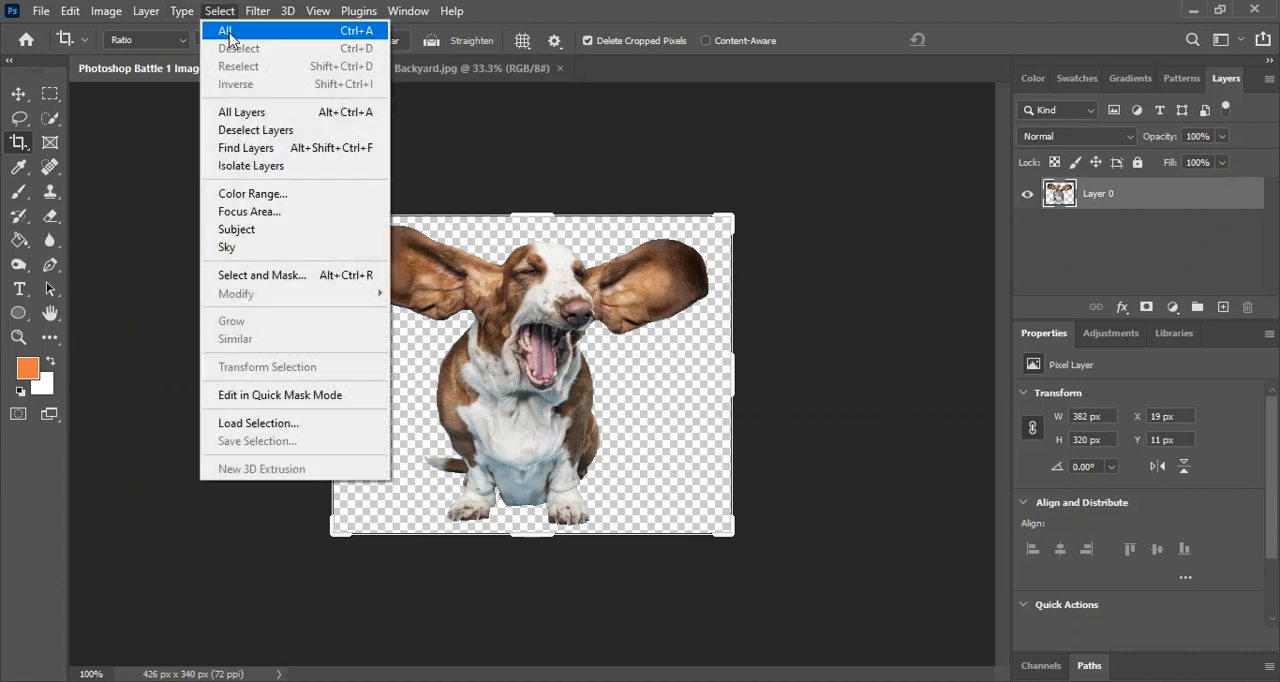
pyautogui.click(224, 12)
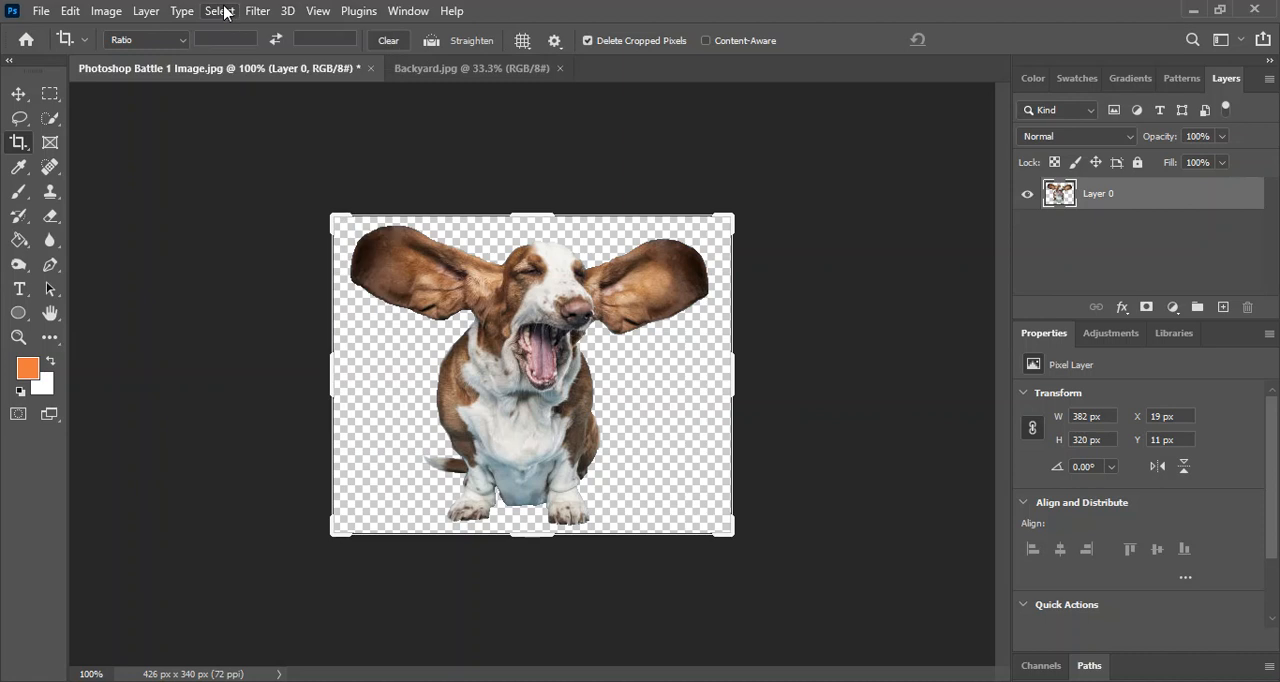
pyautogui.hotkey('ctrl', 'a')
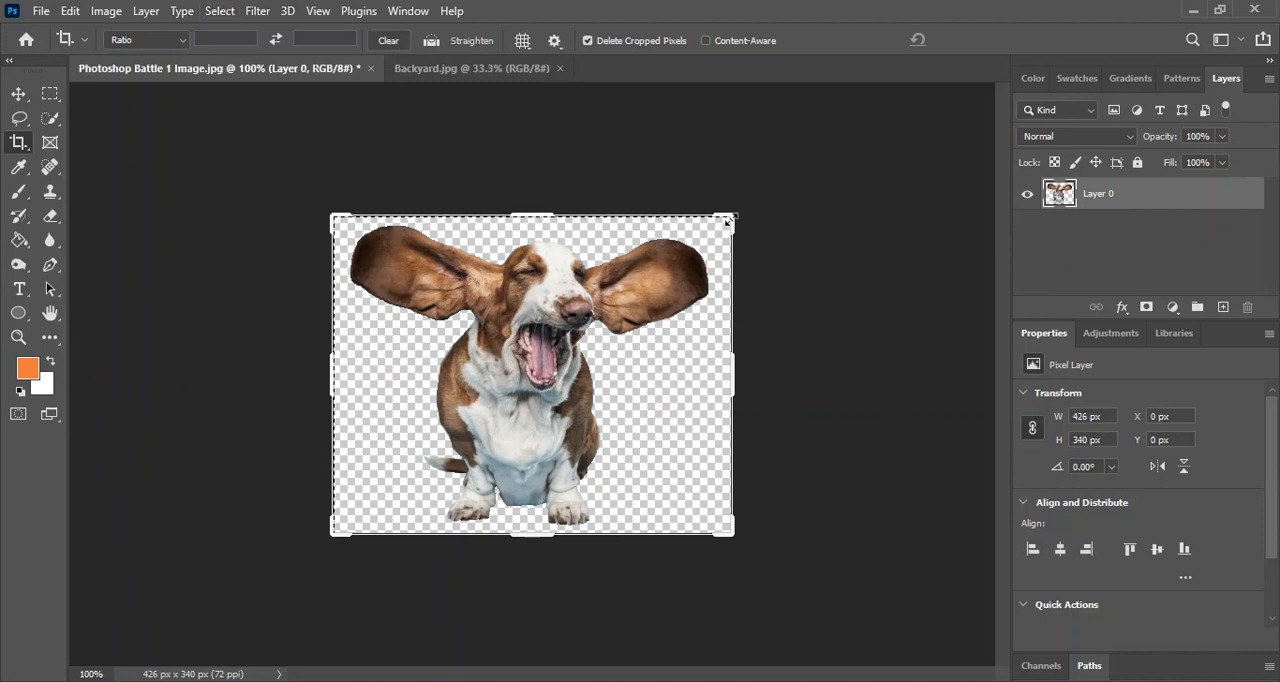
pyautogui.click(431, 495)
pyautogui.press('Return')
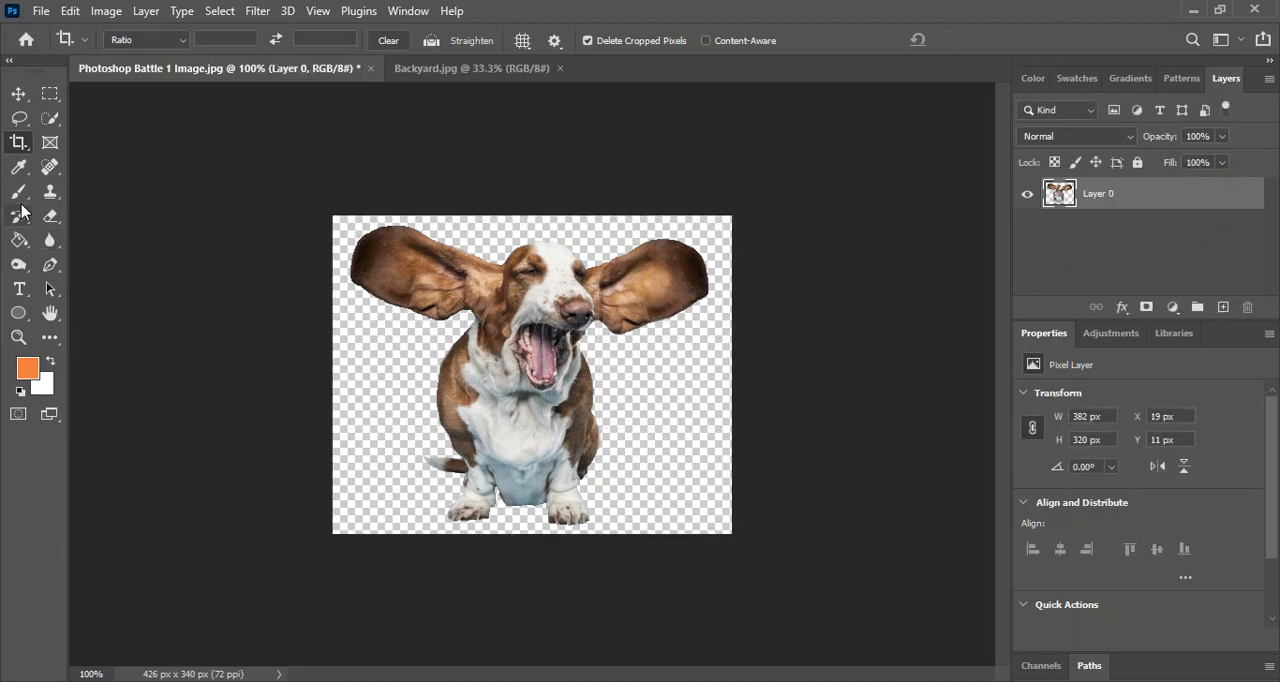
# Select the entire canvas of the dog cutout document and copy it.
pyautogui.hotkey('ctrl', 'a')
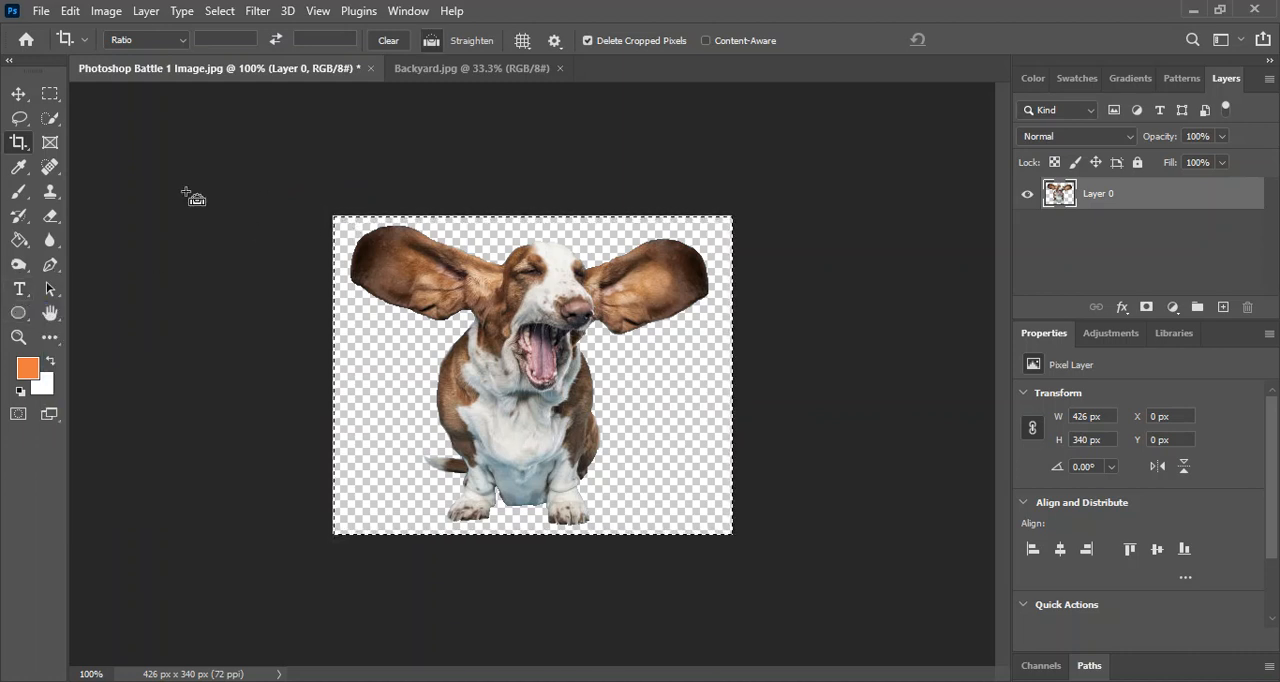
pyautogui.click(70, 12)
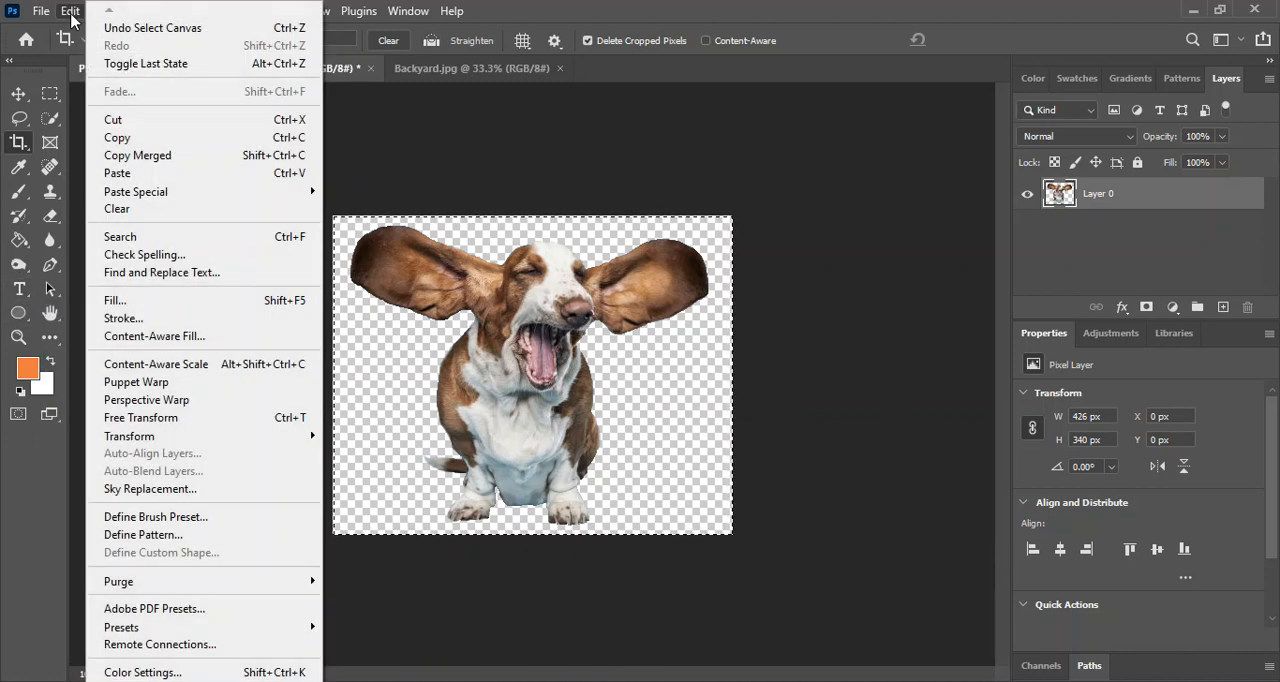
pyautogui.press('Escape')
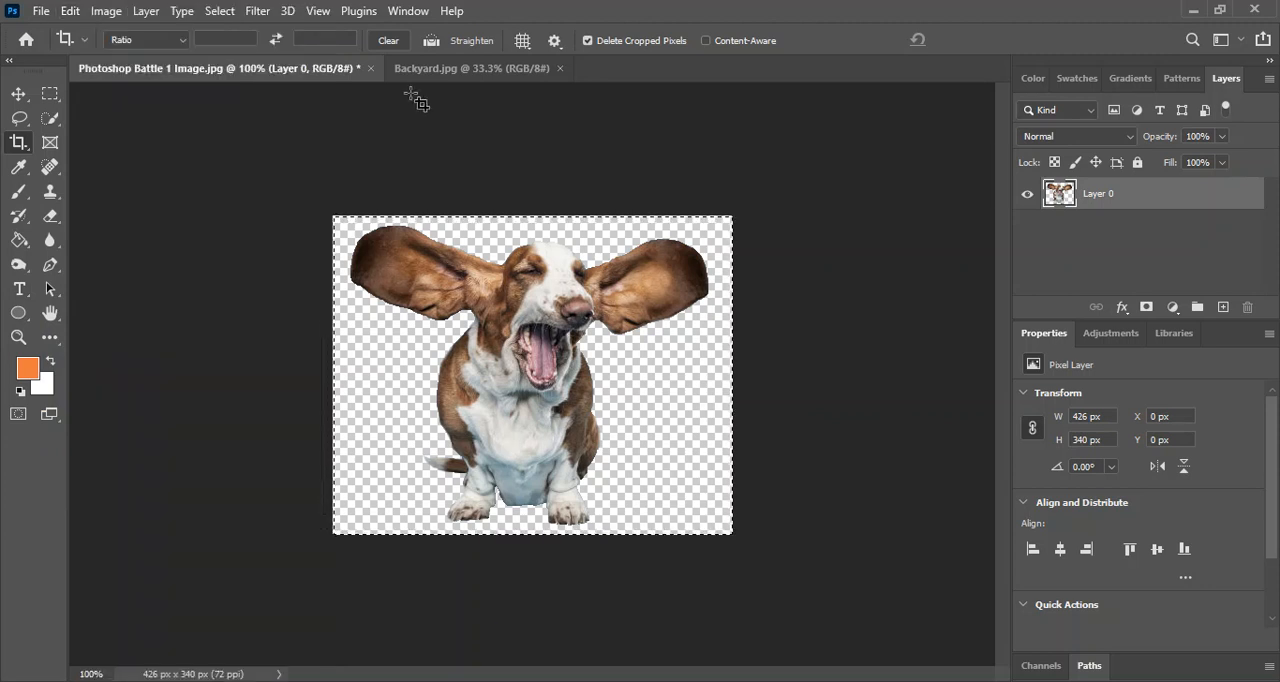
# Paste the dog into Backyard.jpg as a new layer and move it onto the front lawn, at about X 577 px, Y 863 px.
pyautogui.click(448, 70)
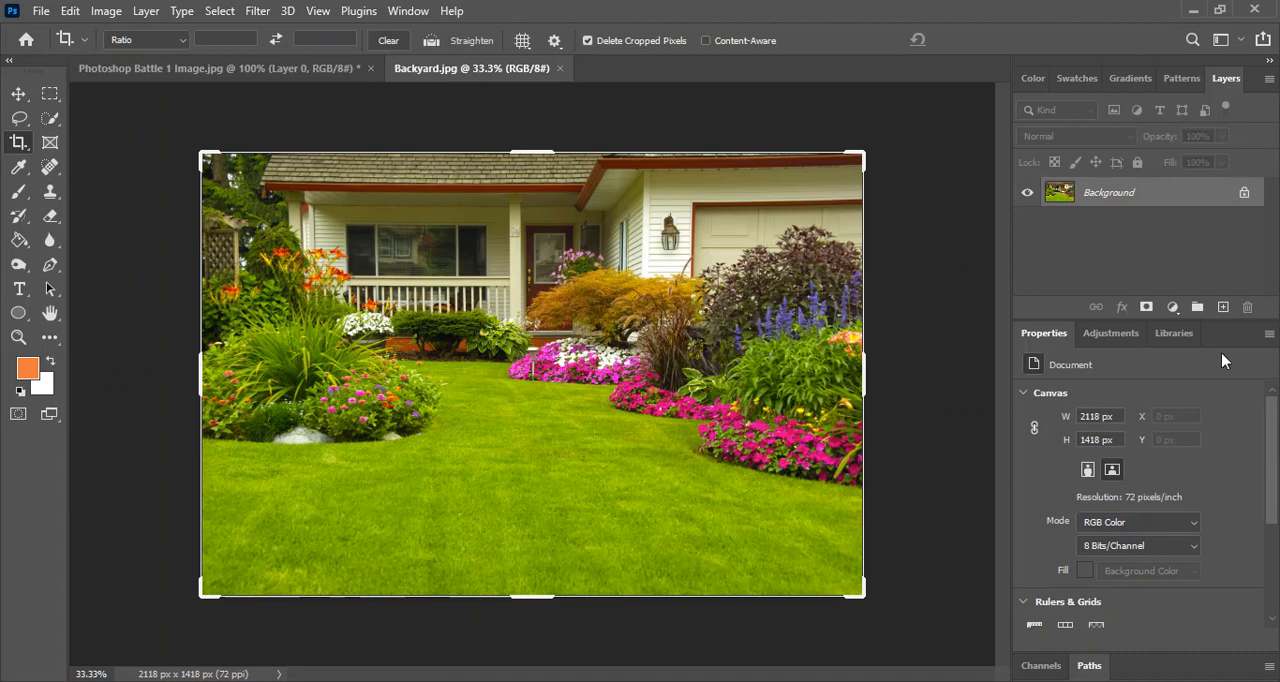
pyautogui.click(106, 10)
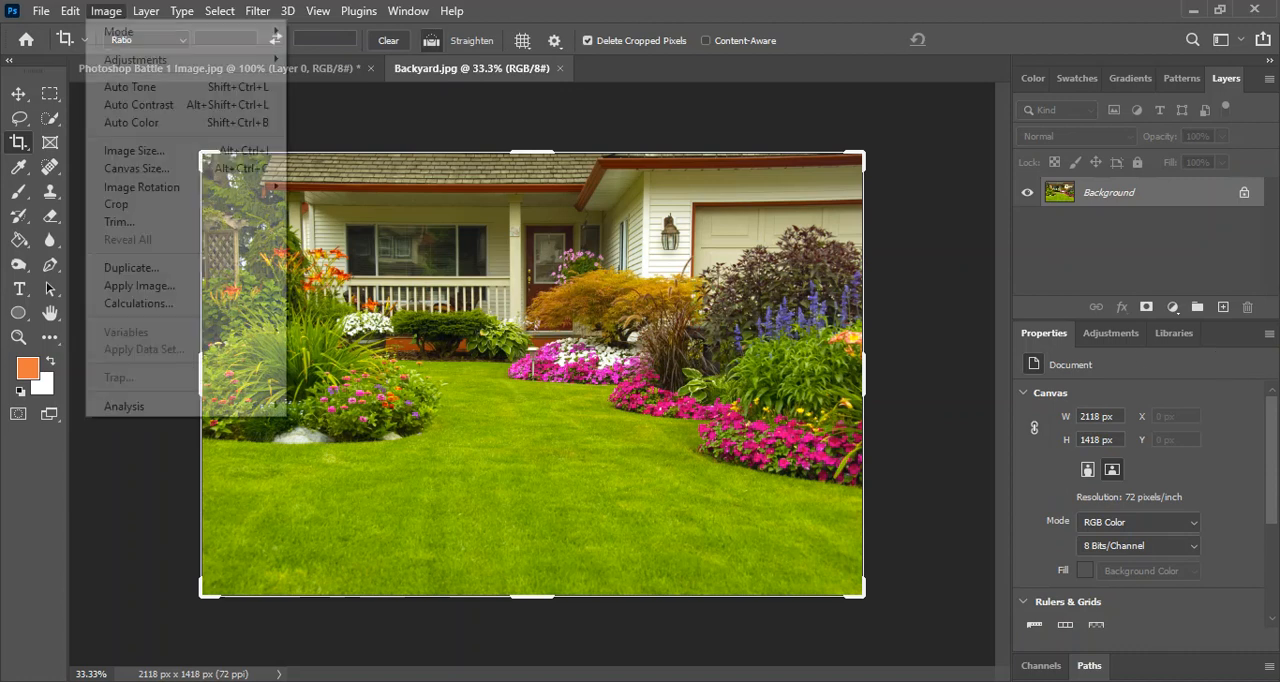
pyautogui.moveTo(96, 20)
pyautogui.click(140, 173)
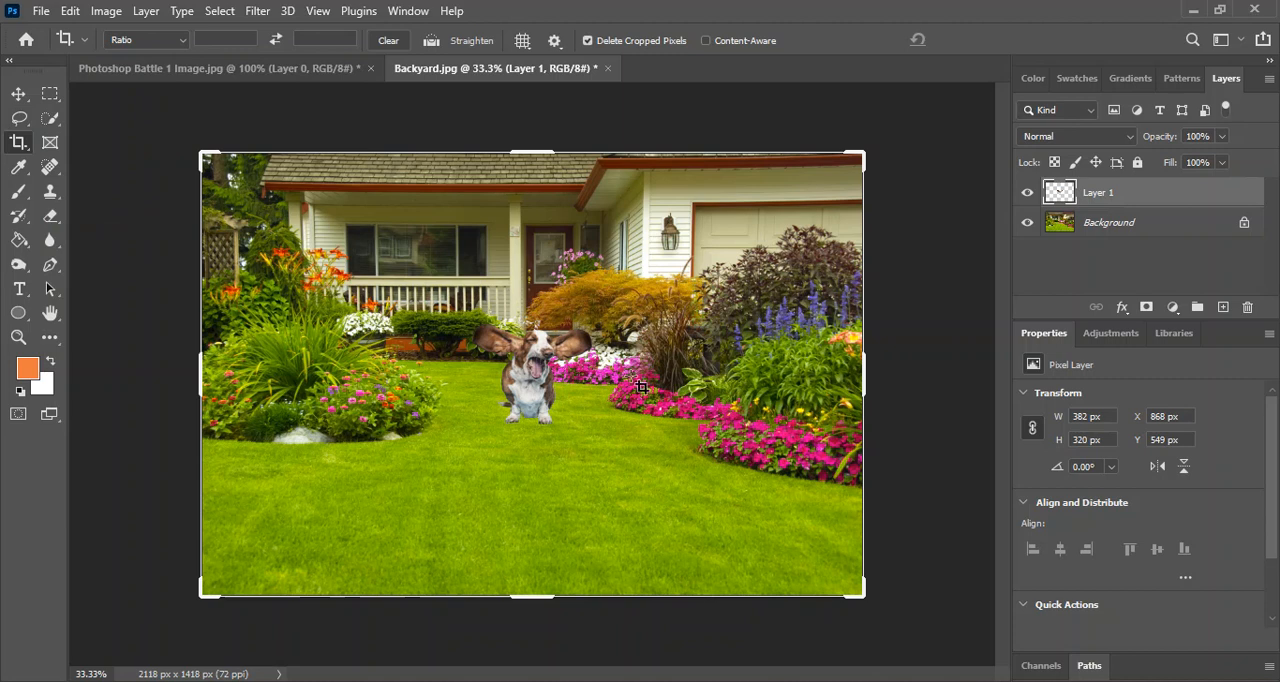
pyautogui.click(19, 94)
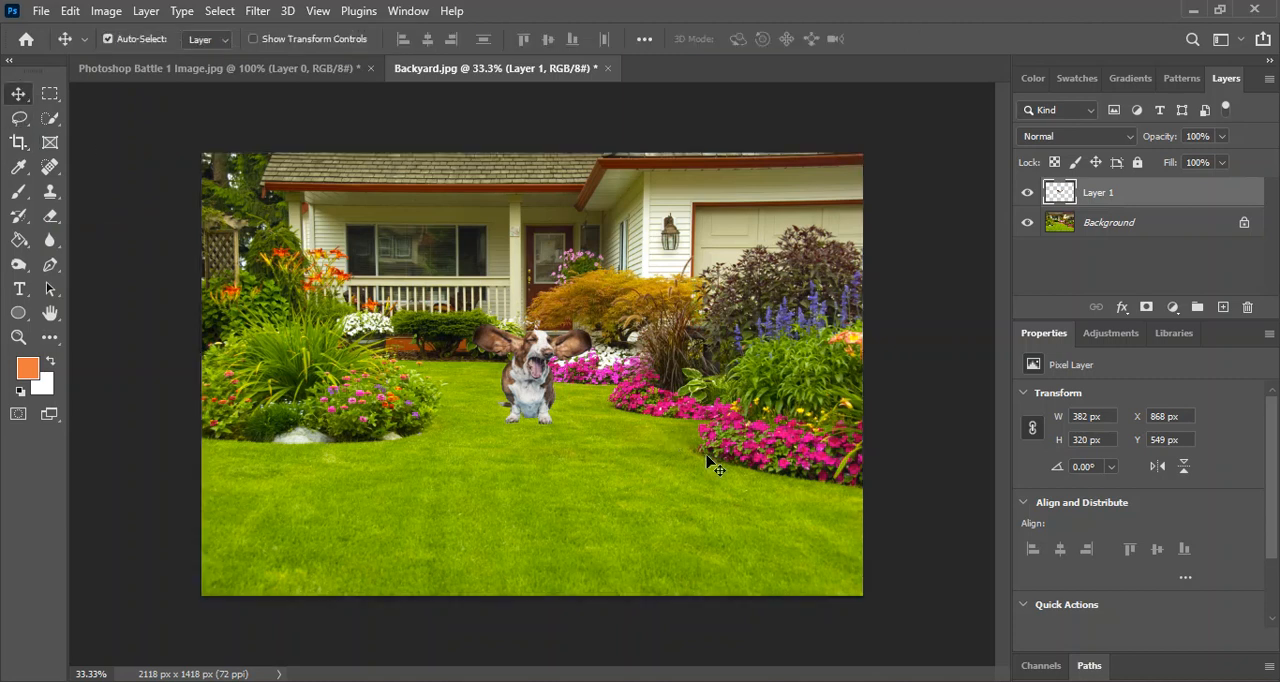
pyautogui.moveTo(535, 380); pyautogui.dragTo(452, 478)
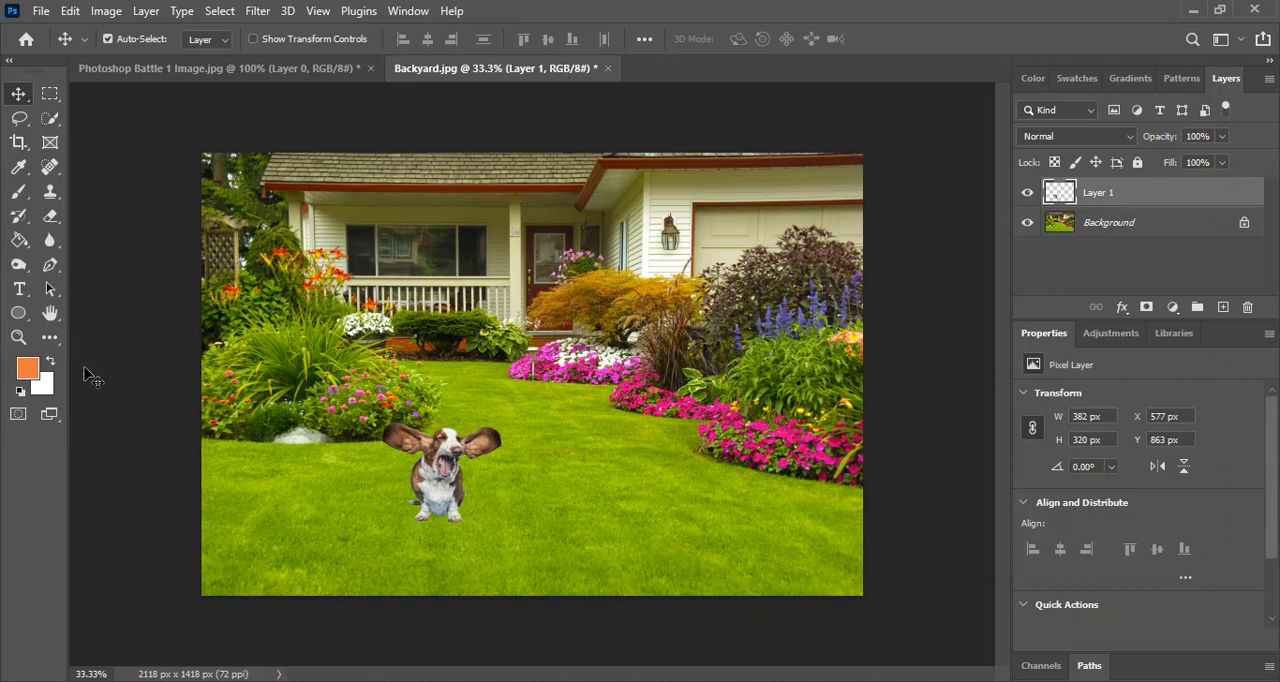
# Free Transform the dog layer, scaling it proportionally to about 98.74%, or 377 × 316 px, and apply the transform.
pyautogui.click(70, 11)
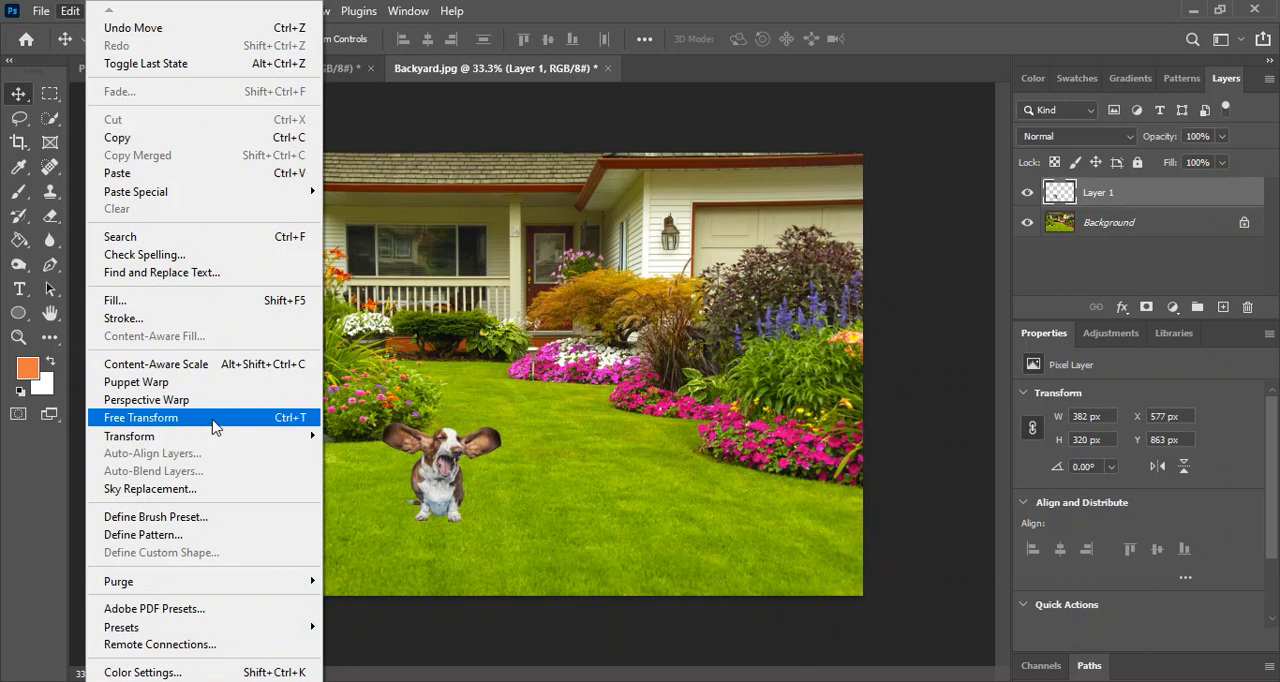
pyautogui.click(283, 424)
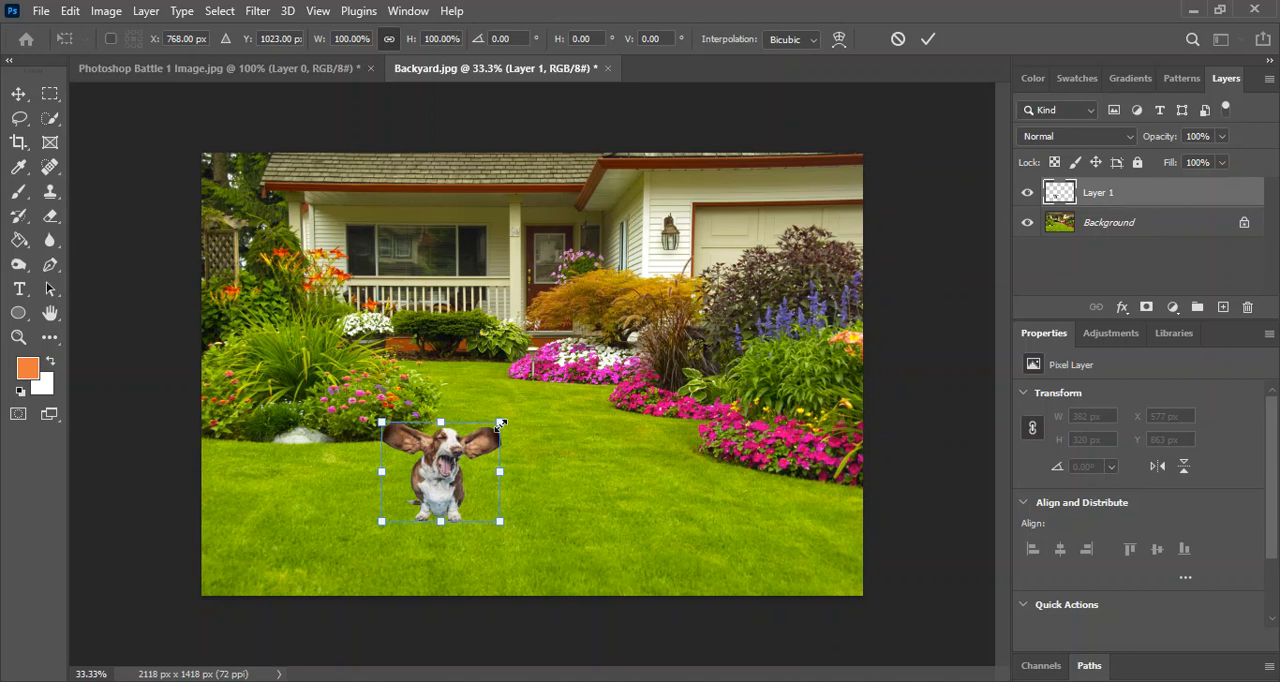
pyautogui.moveTo(510, 419); pyautogui.dragTo(474, 426)
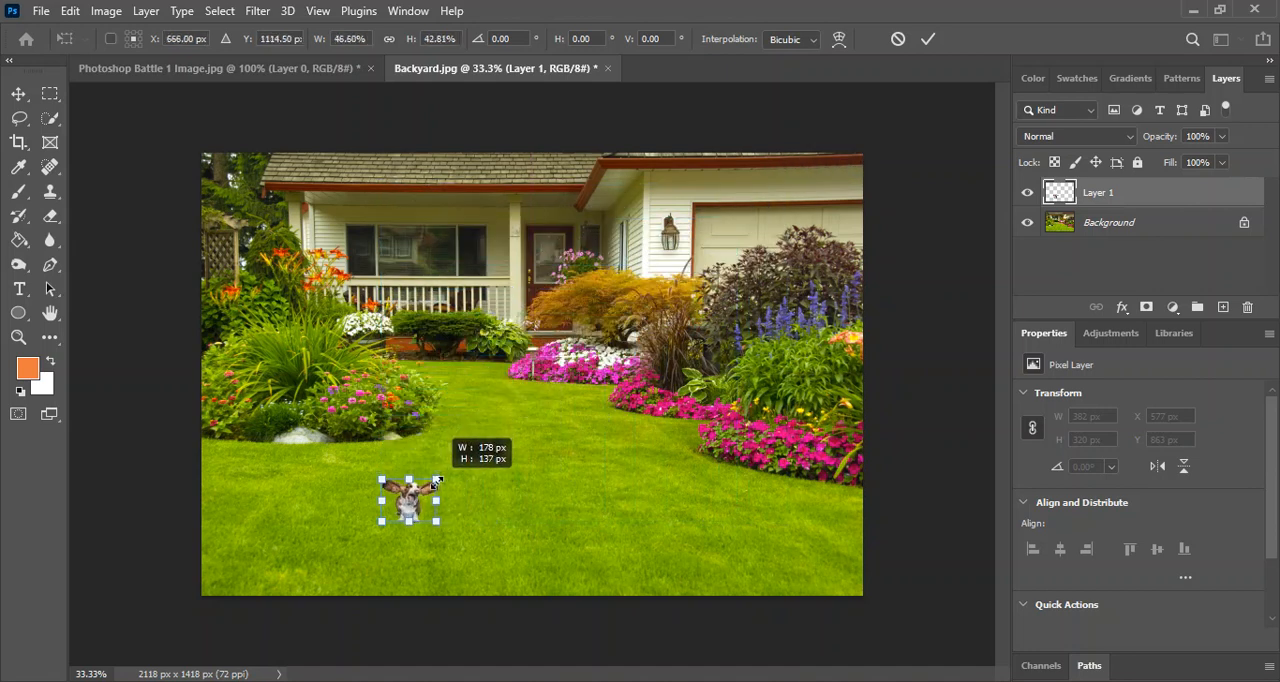
pyautogui.moveTo(498, 428)
pyautogui.mouseDown()
pyautogui.moveTo(527, 420)
pyautogui.moveTo(425, 475)
pyautogui.moveTo(560, 392)
pyautogui.moveTo(467, 462)
pyautogui.moveTo(542, 385)
pyautogui.moveTo(617, 368)
pyautogui.moveTo(548, 390)
pyautogui.moveTo(458, 462)
pyautogui.moveTo(490, 432)
pyautogui.moveTo(510, 437)
pyautogui.mouseUp()
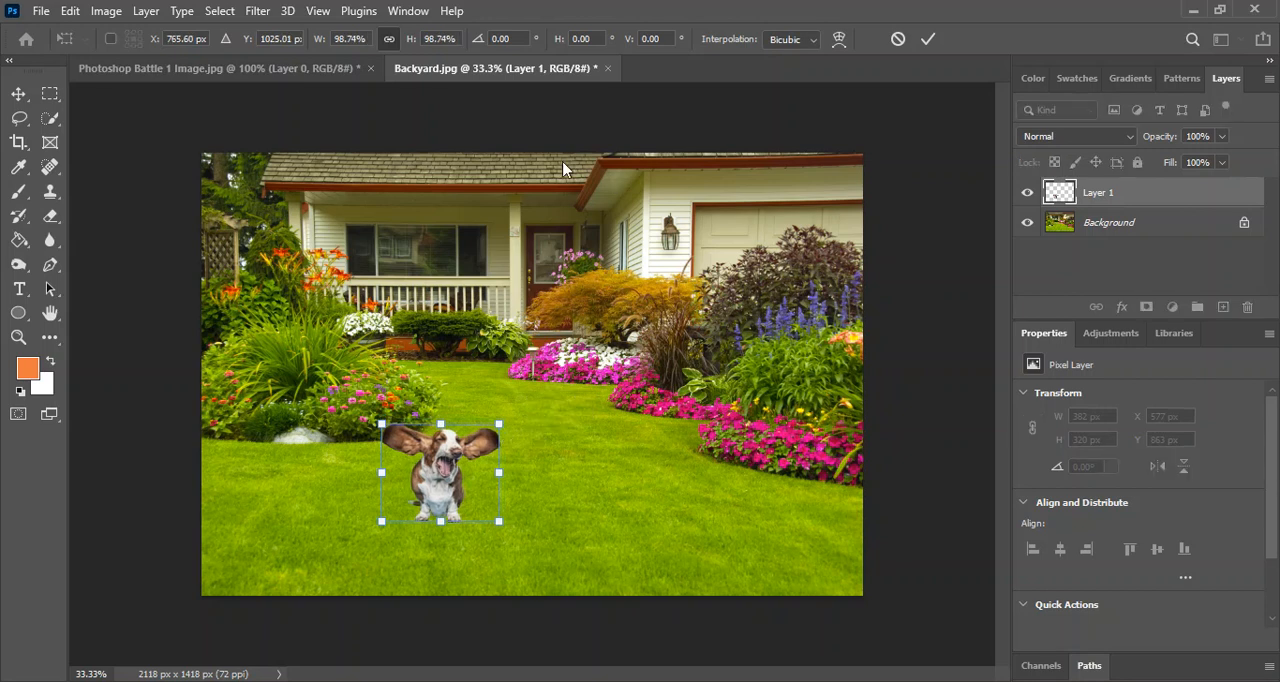
pyautogui.press('Return')
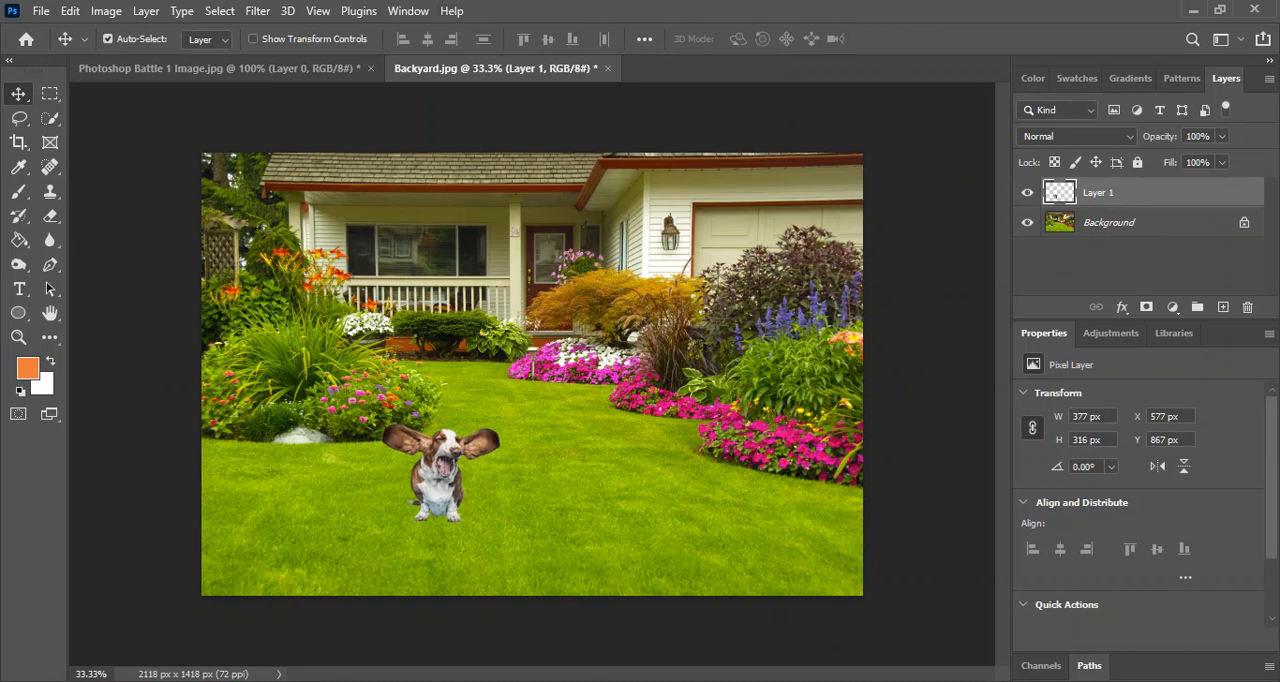
# Switch to Chrome and search Google Images for "cat".
pyautogui.click(700, 630)
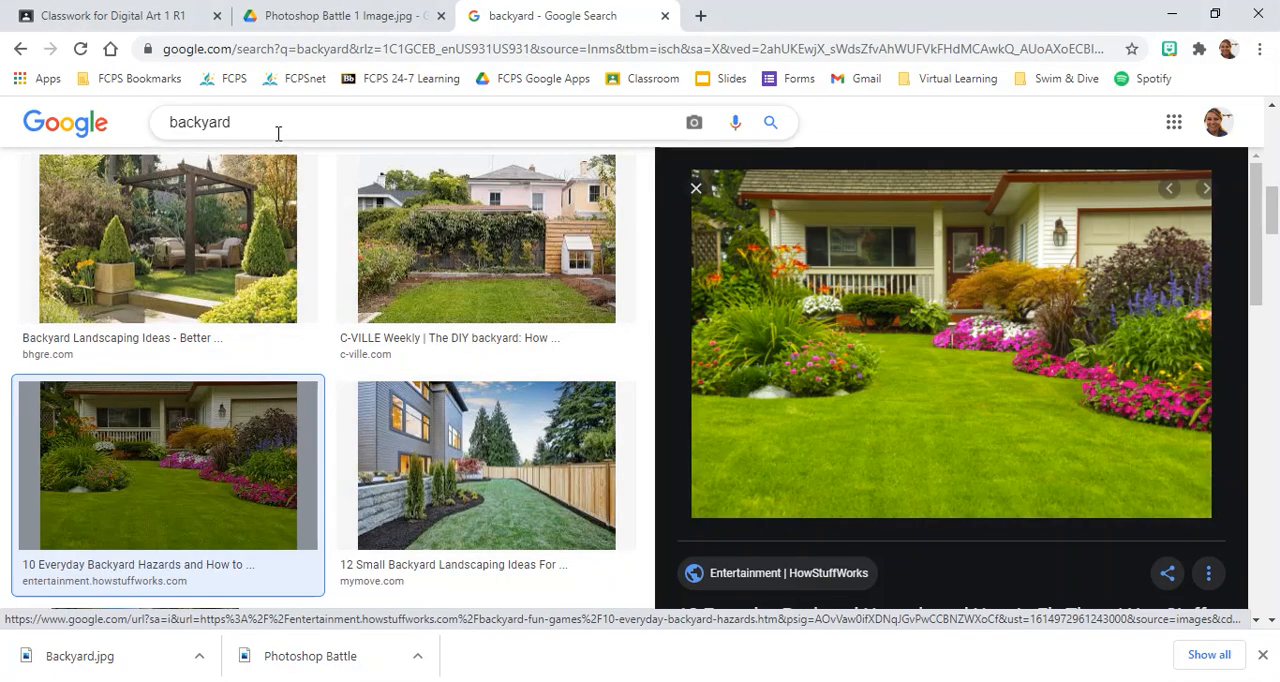
pyautogui.scroll(5, 278, 133)
pyautogui.moveTo(257, 133); pyautogui.dragTo(40, 140)
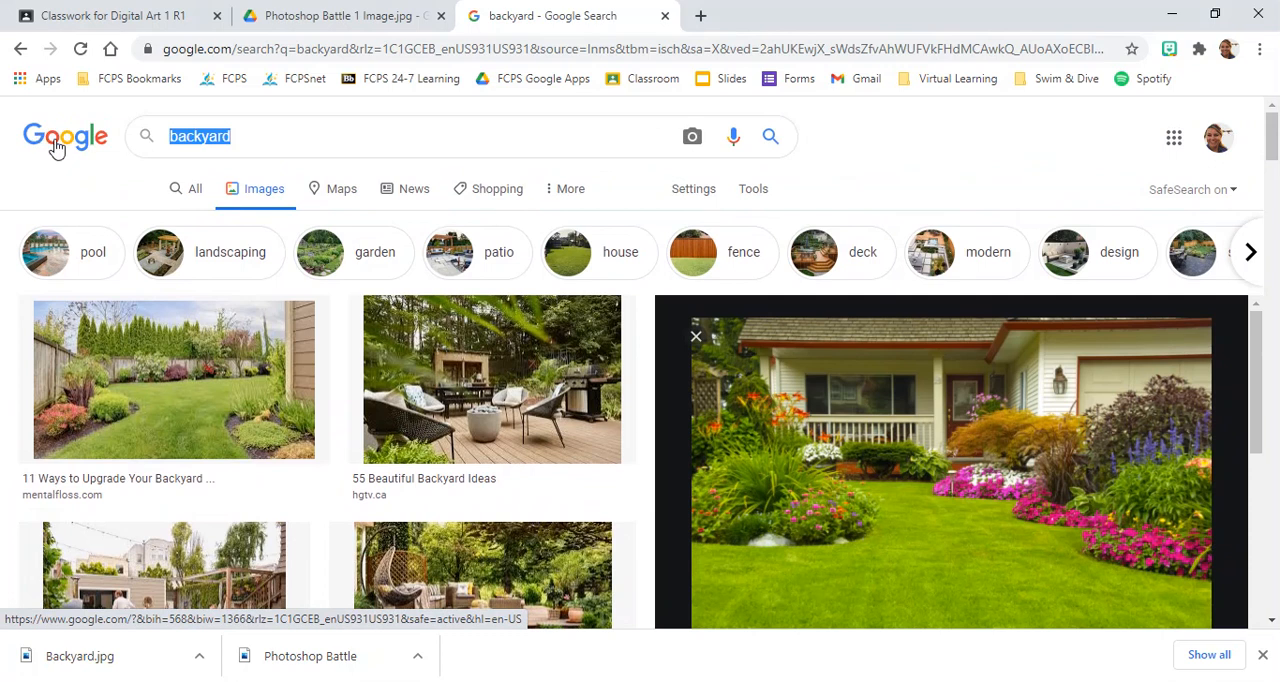
pyautogui.write('cat')
pyautogui.press('Return')
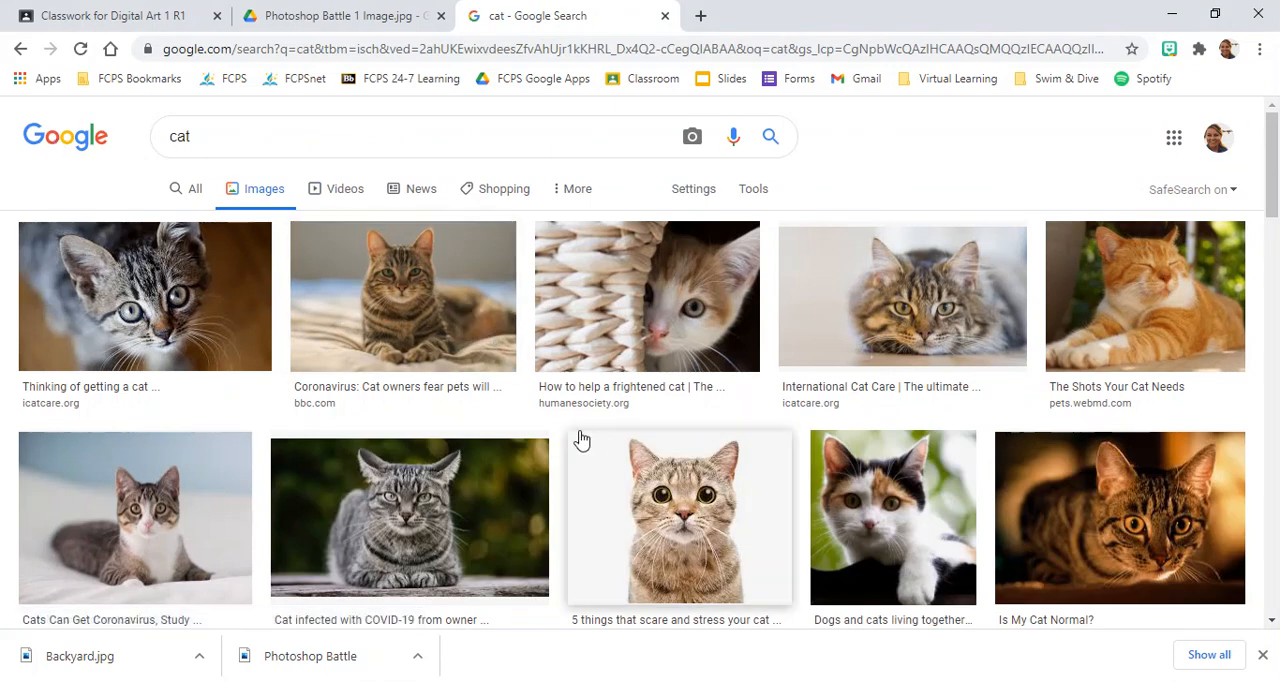
# Browse the cat image results for a picture suited to the backyard composite.
pyautogui.scroll(-3, 538, 440)
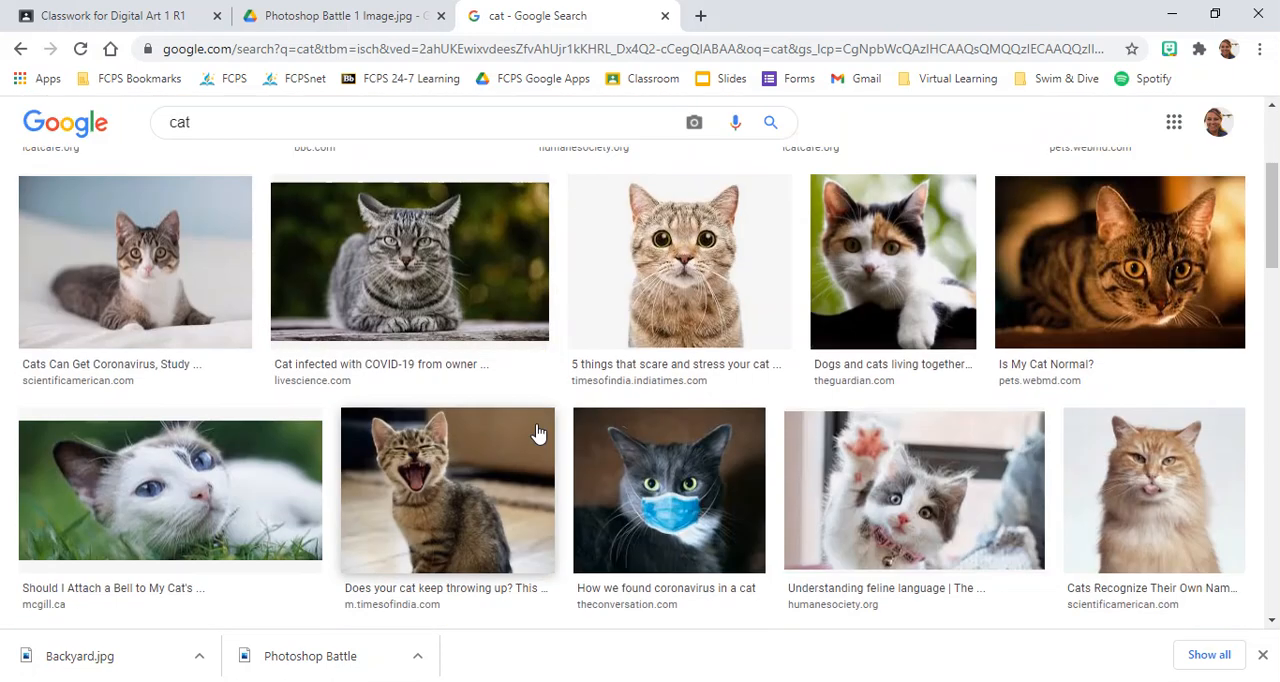
pyautogui.scroll(3, 536, 434)
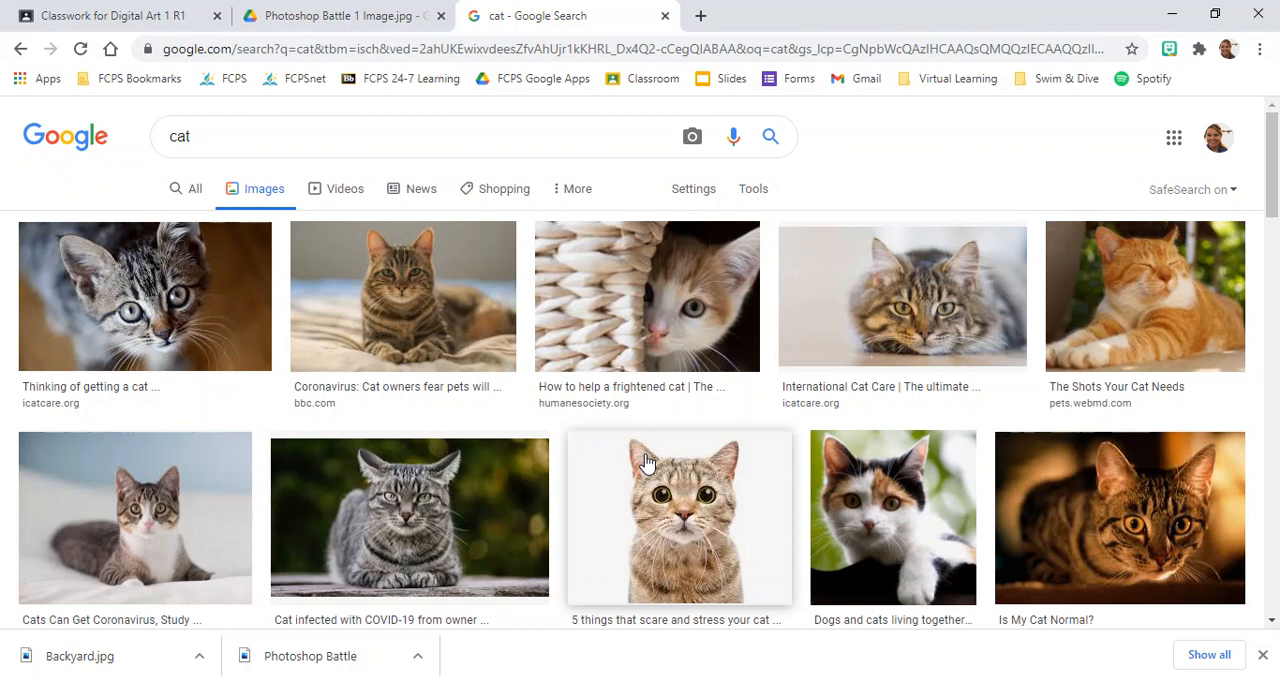
pyautogui.scroll(-5, 714, 349)
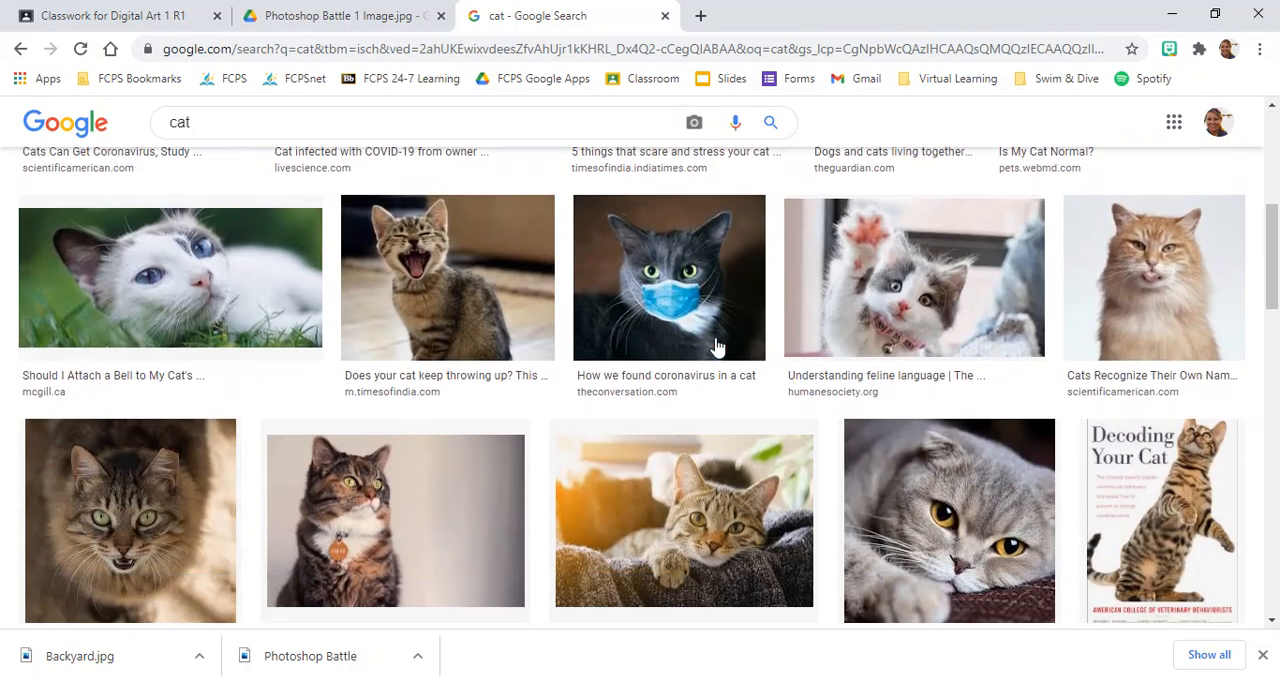
pyautogui.scroll(-1, 716, 347)
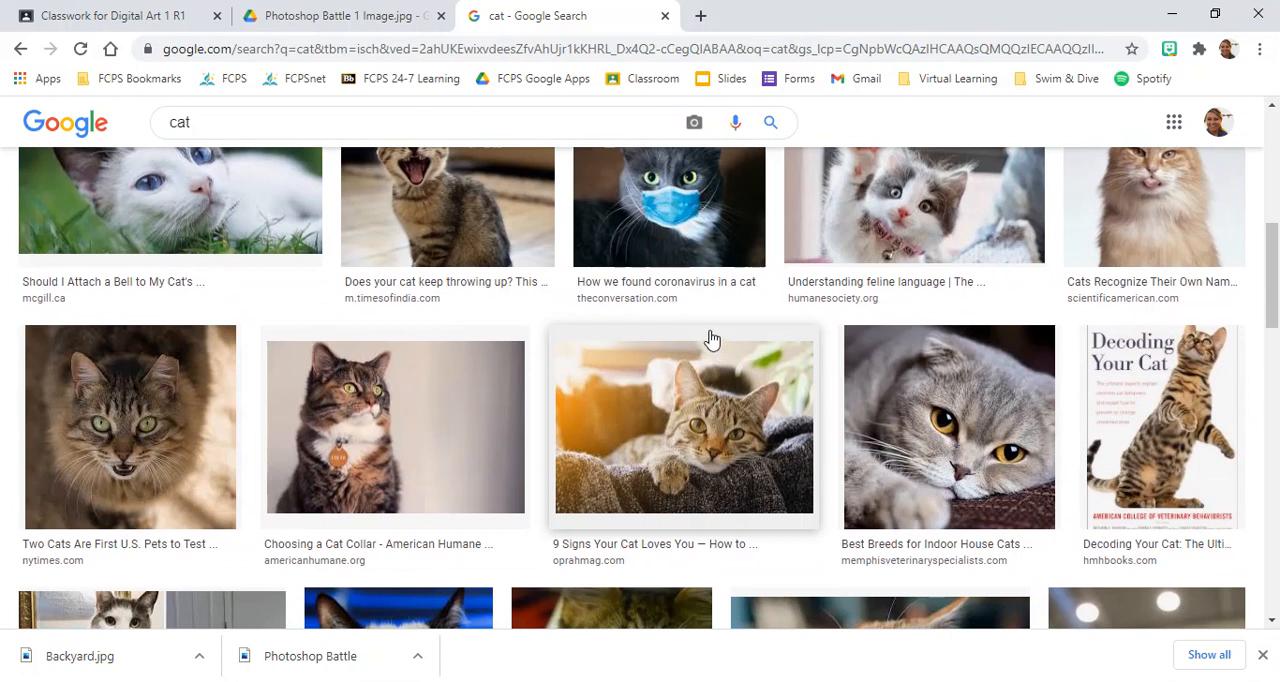
pyautogui.scroll(-3, 711, 341)
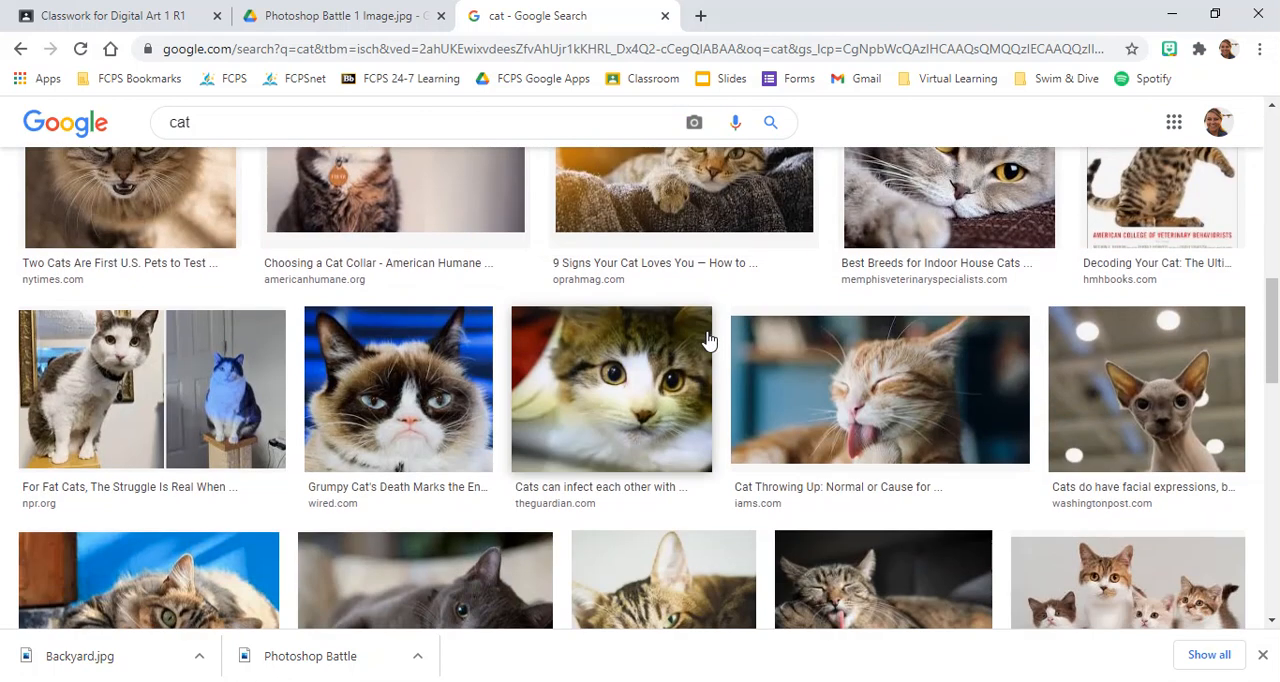
pyautogui.scroll(-2, 707, 341)
pyautogui.scroll(-1, 707, 341)
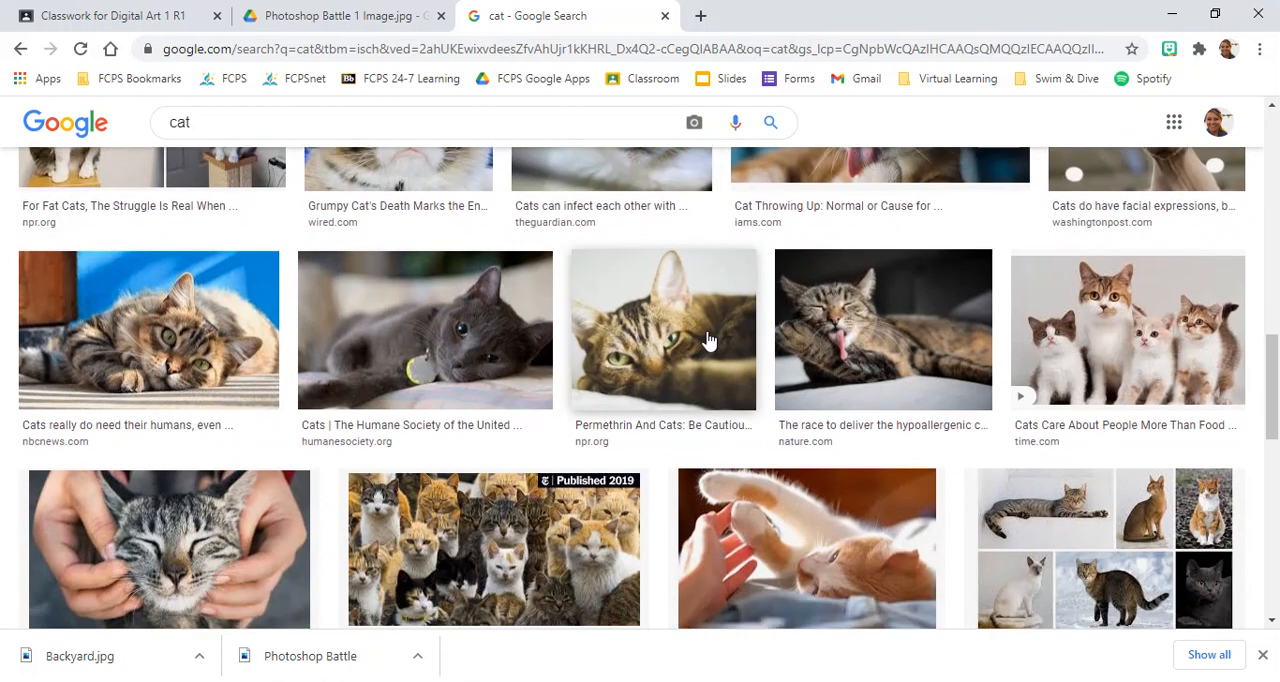
pyautogui.scroll(-3, 707, 341)
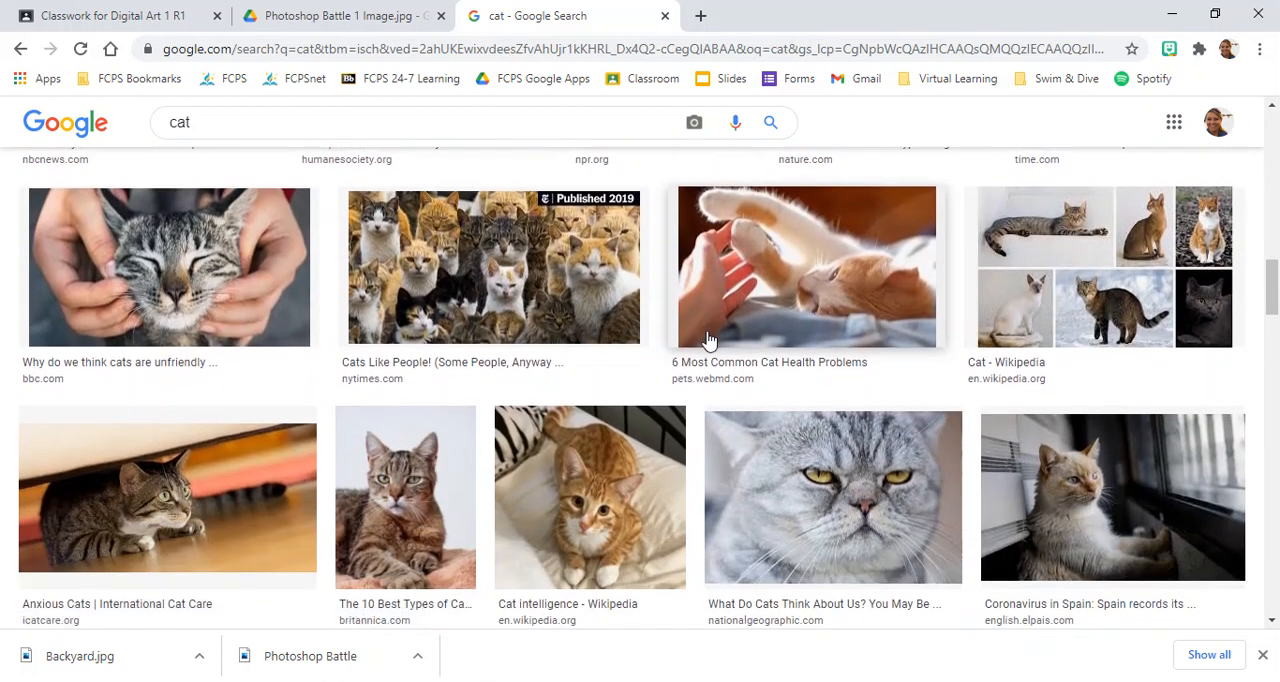
pyautogui.scroll(-4, 707, 341)
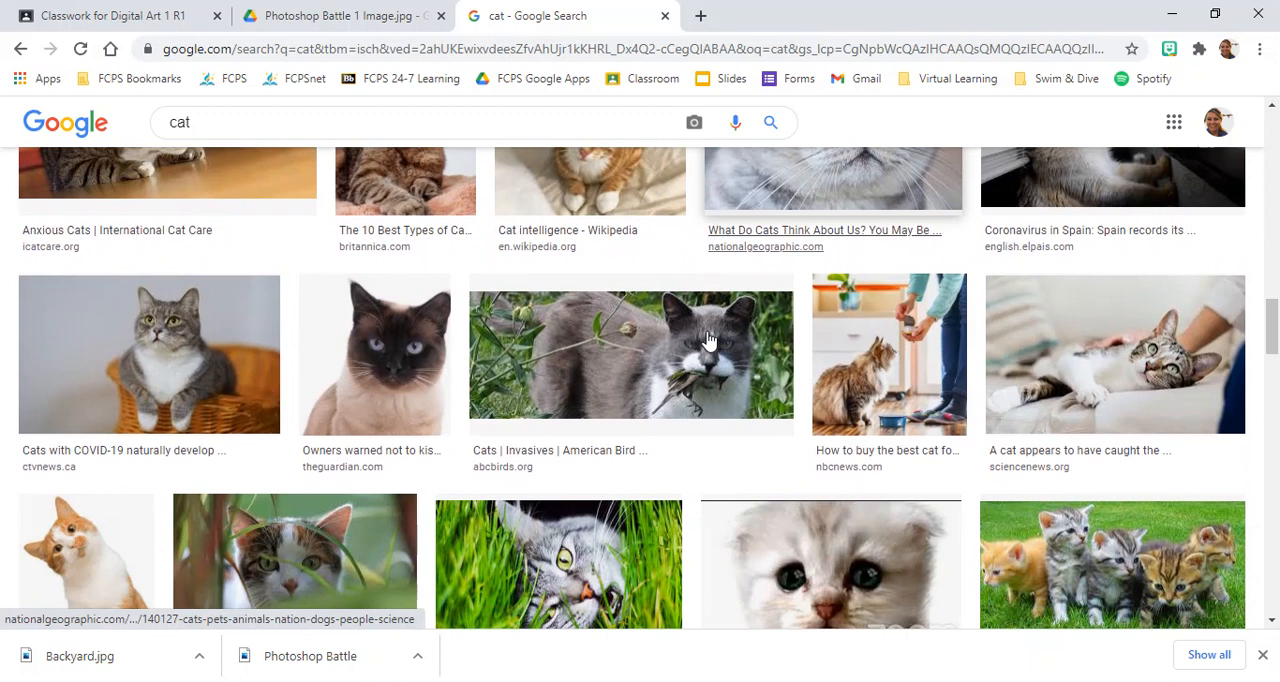
pyautogui.scroll(-4, 707, 341)
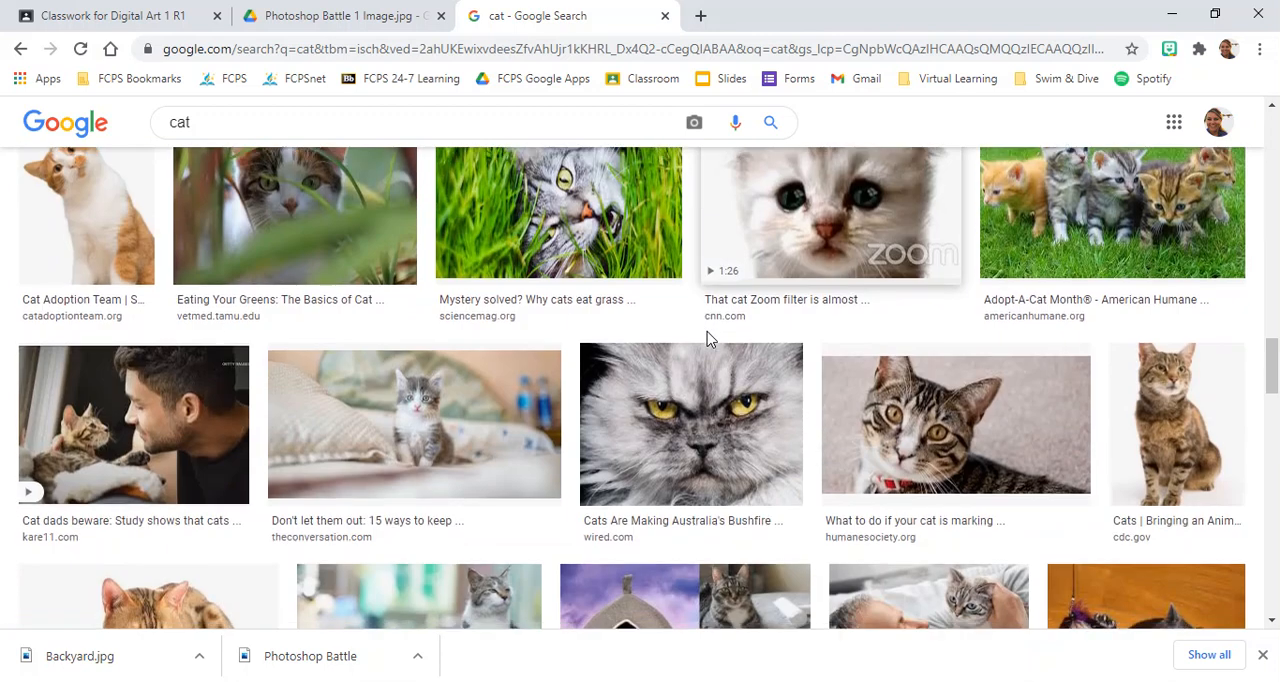
pyautogui.scroll(-5, 707, 341)
pyautogui.scroll(-4, 707, 341)
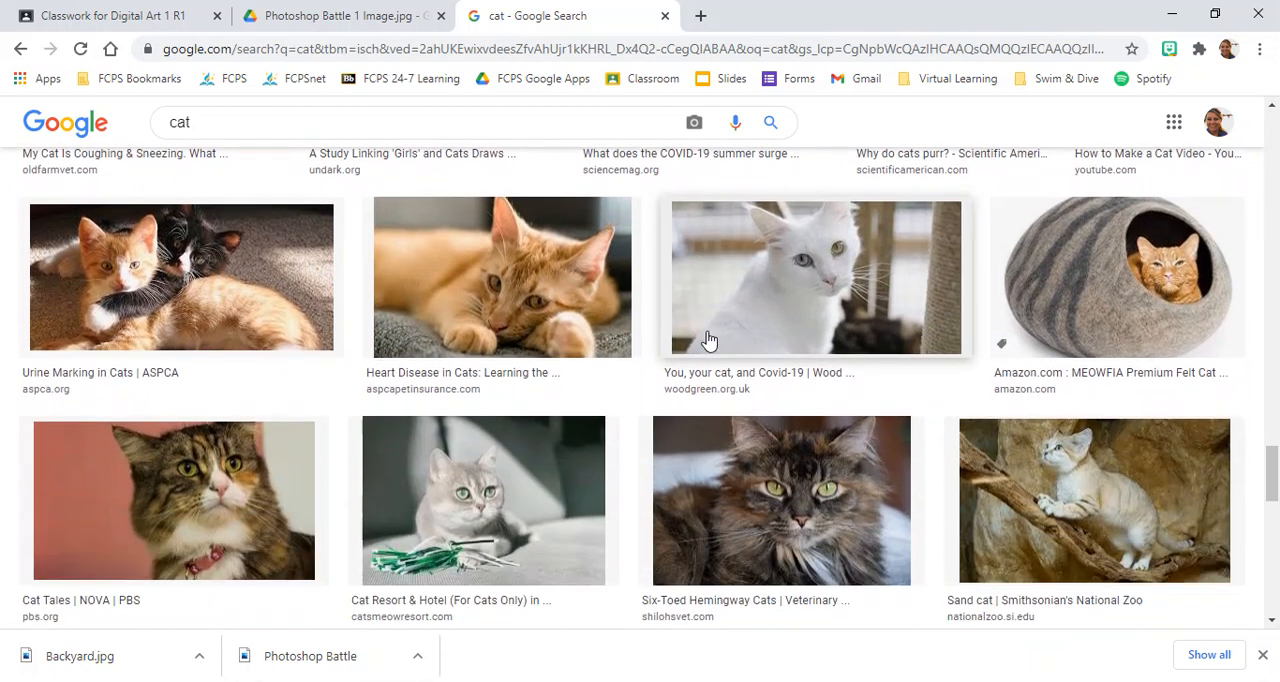
pyautogui.scroll(-7, 312, 343)
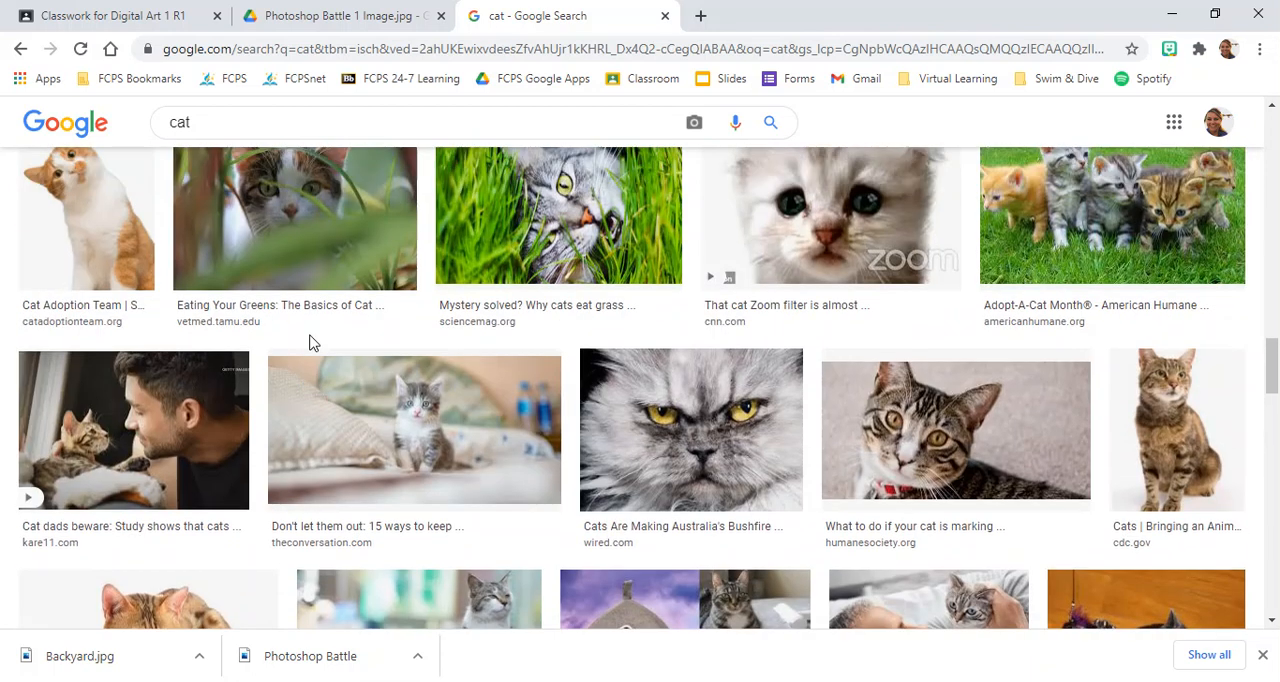
pyautogui.scroll(1, 310, 343)
# Open the orange and white cat image from catadoptionteam.org and save it to Downloads as a PNG named "silly cat".
pyautogui.click(72, 290)
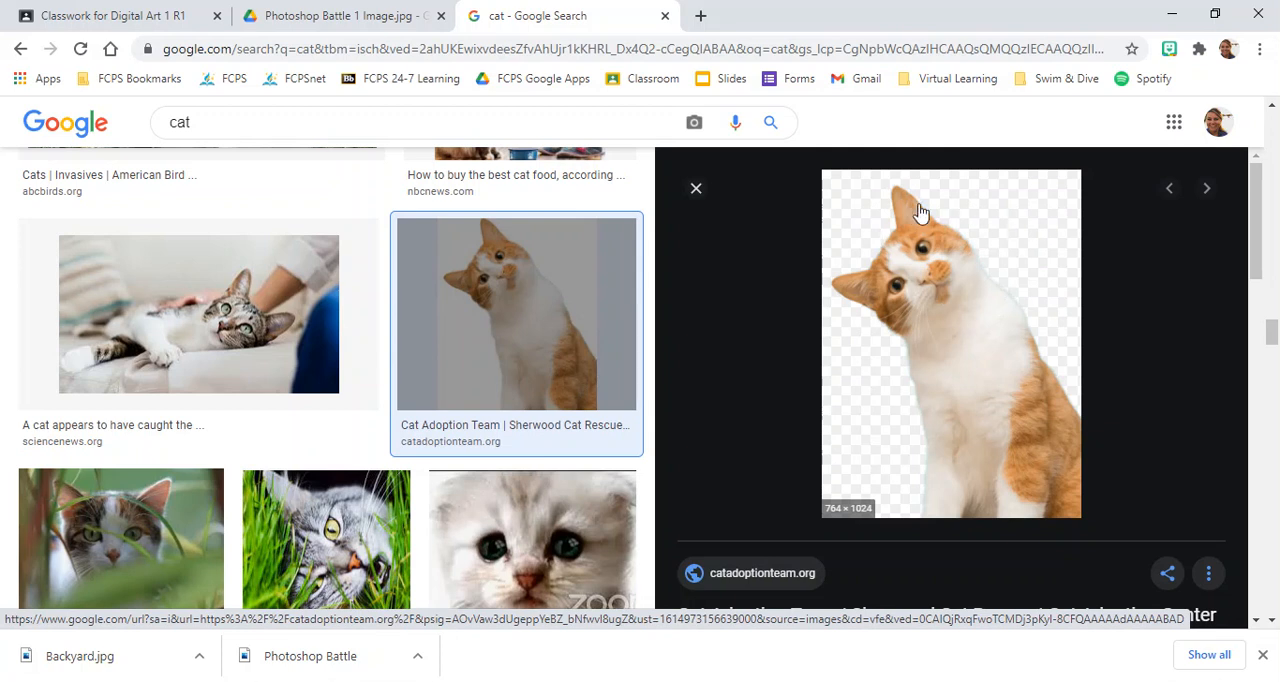
pyautogui.rightClick(958, 345)
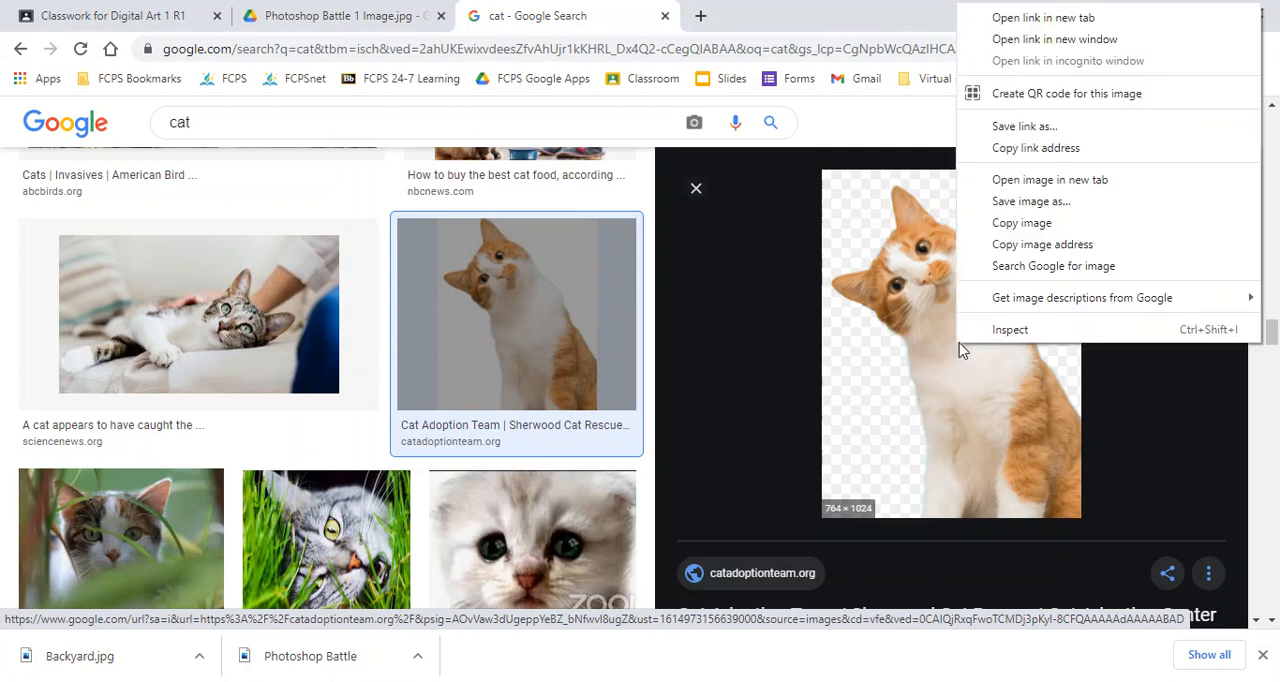
pyautogui.click(1066, 204)
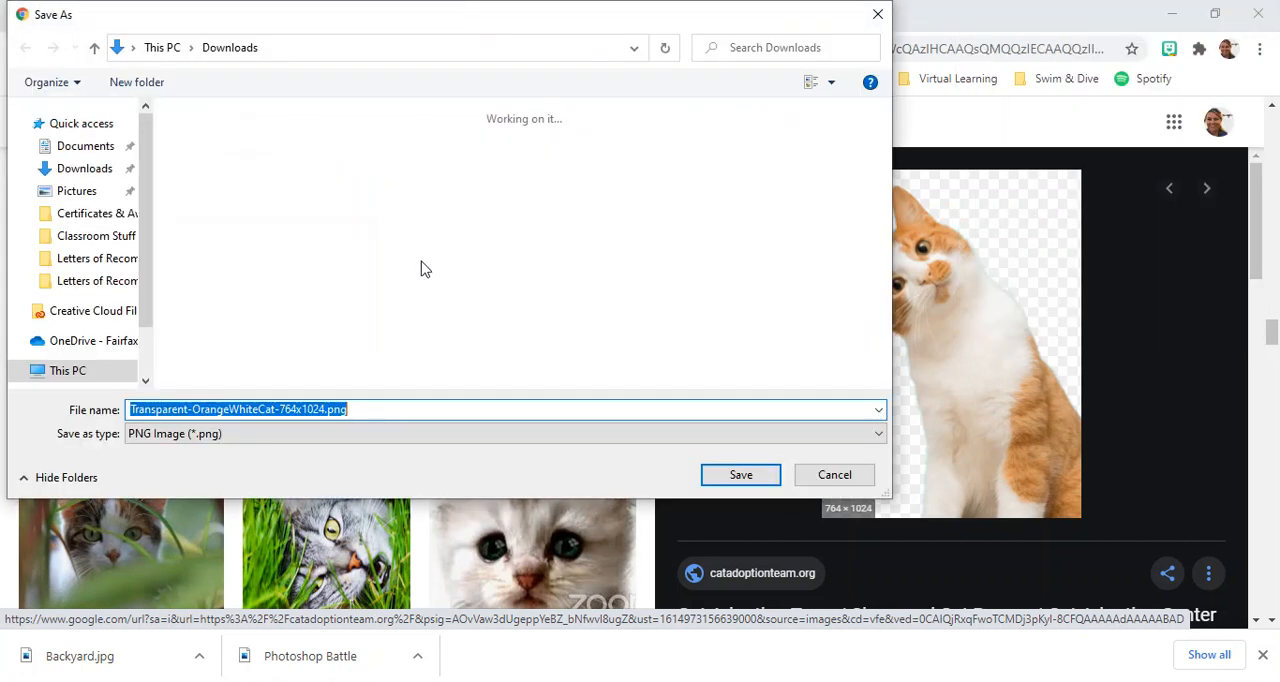
pyautogui.write('silly cat')
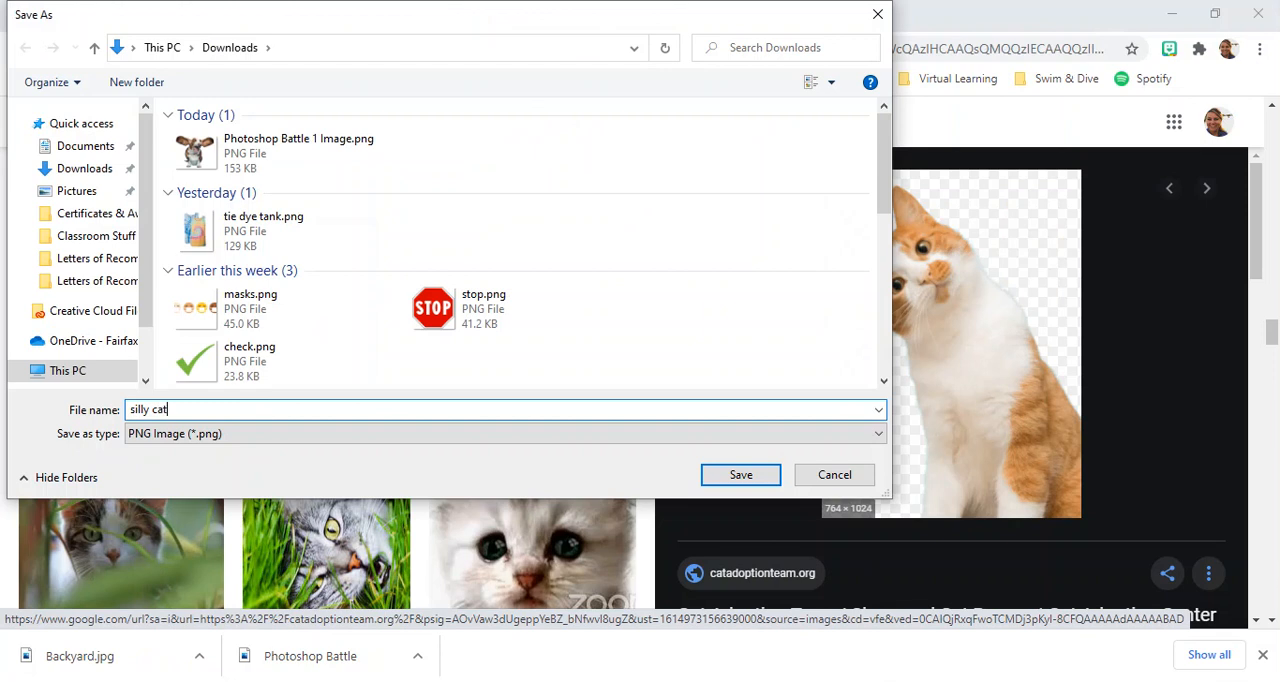
pyautogui.press('Return')
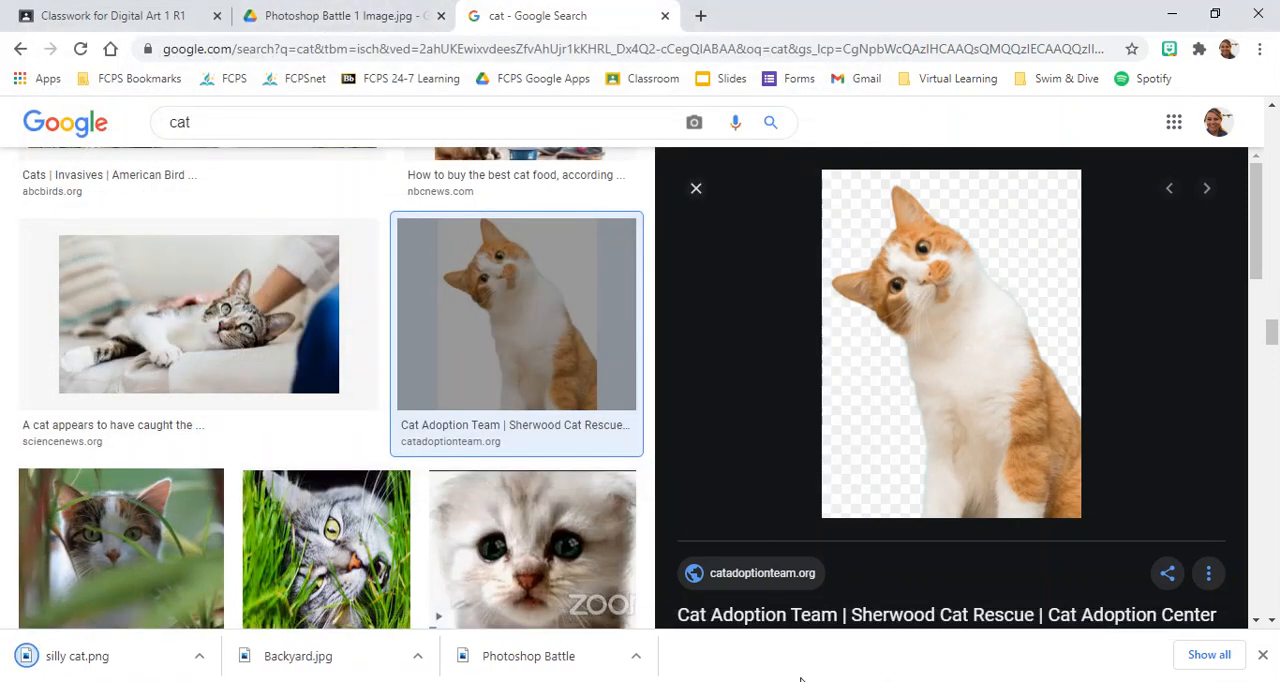
# Switch back to Photoshop and open silly cat.png.
pyautogui.hotkey('alt', 'Tab')
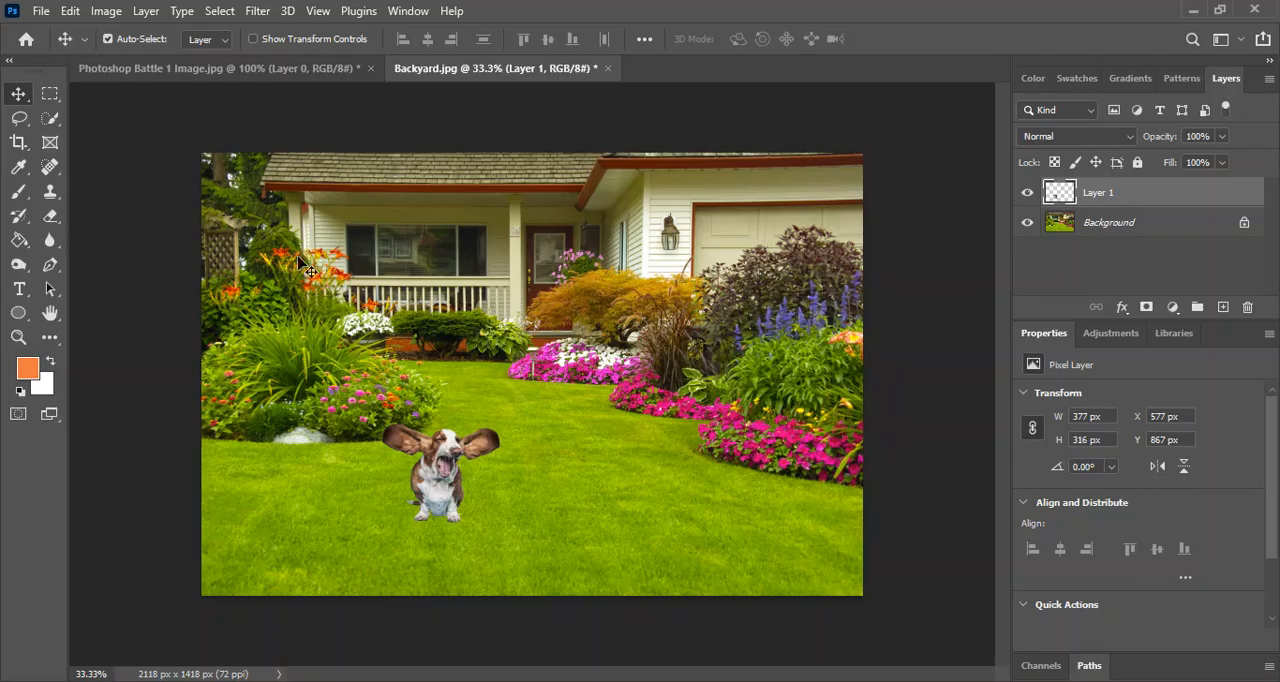
pyautogui.click(41, 11)
pyautogui.click(68, 49)
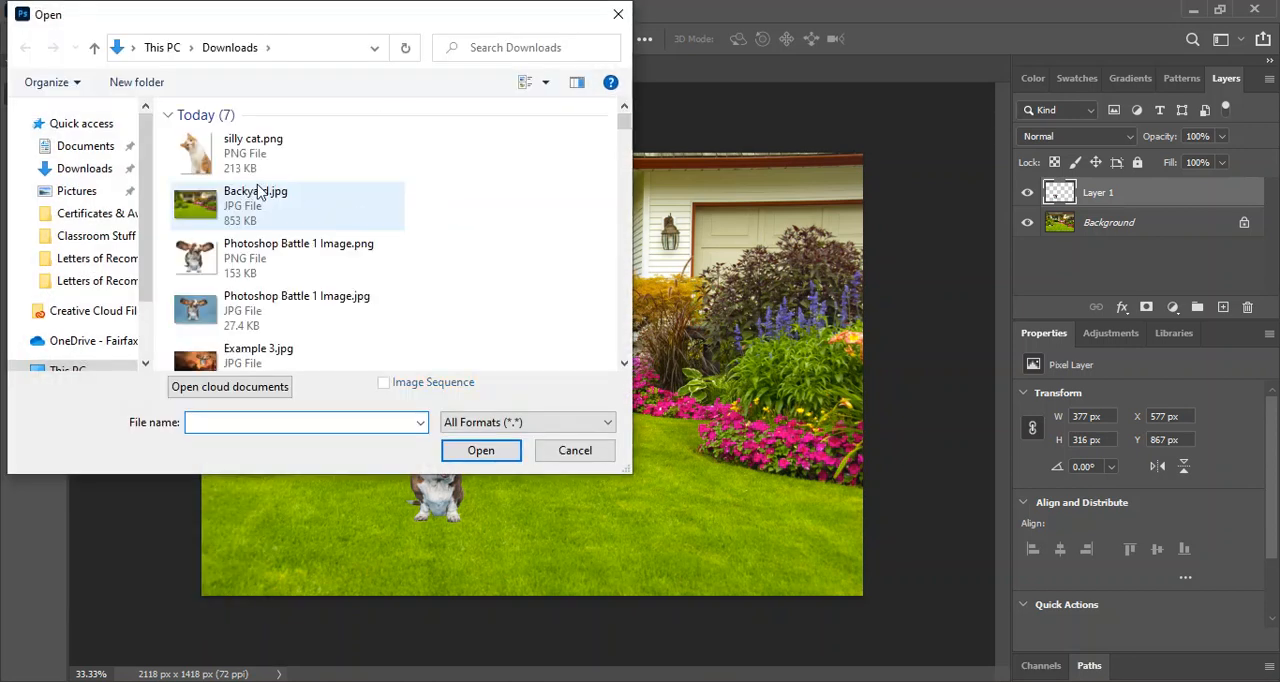
pyautogui.click(240, 152)
pyautogui.doubleClick(240, 152)
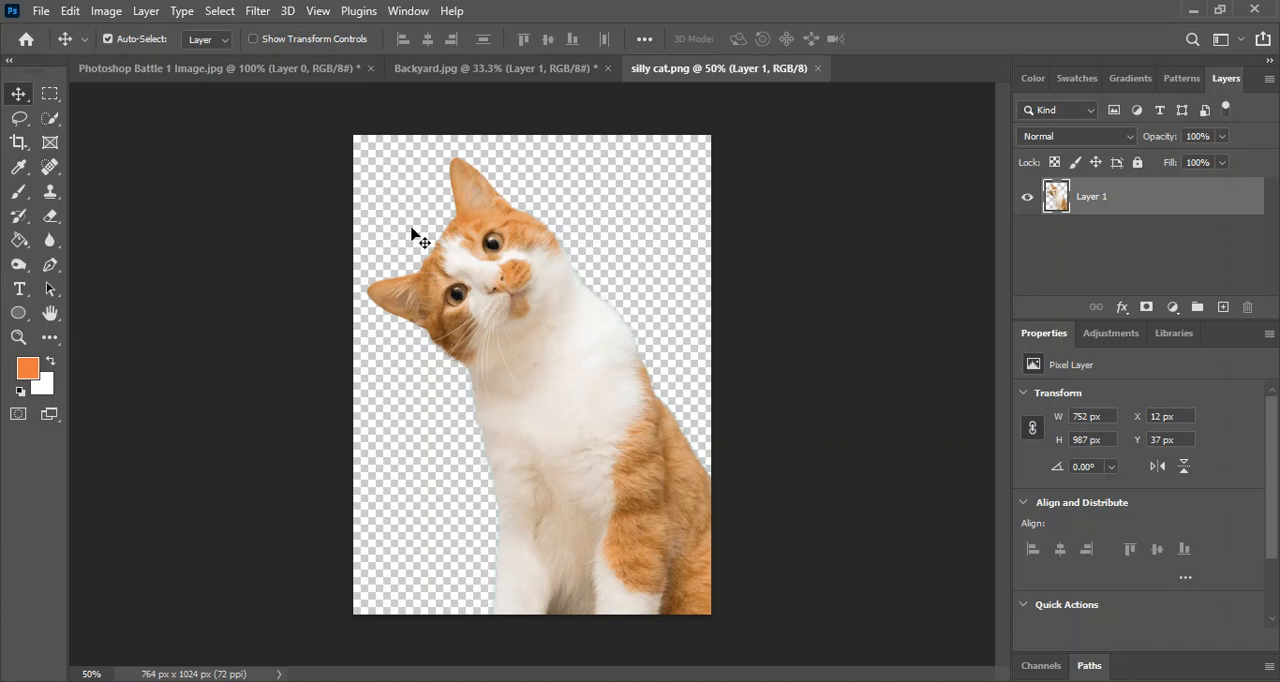
# Compare the dog cutout document with silly cat.png.
pyautogui.click(237, 69)
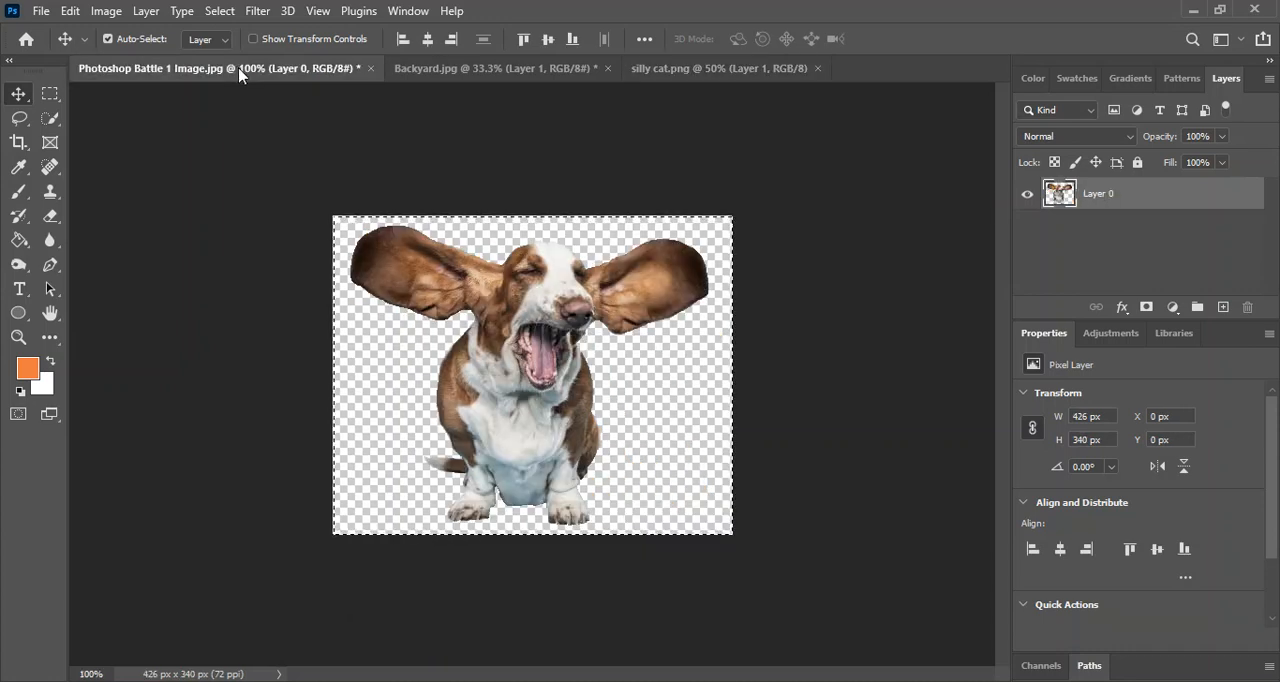
pyautogui.click(711, 69)
pyautogui.click(185, 70)
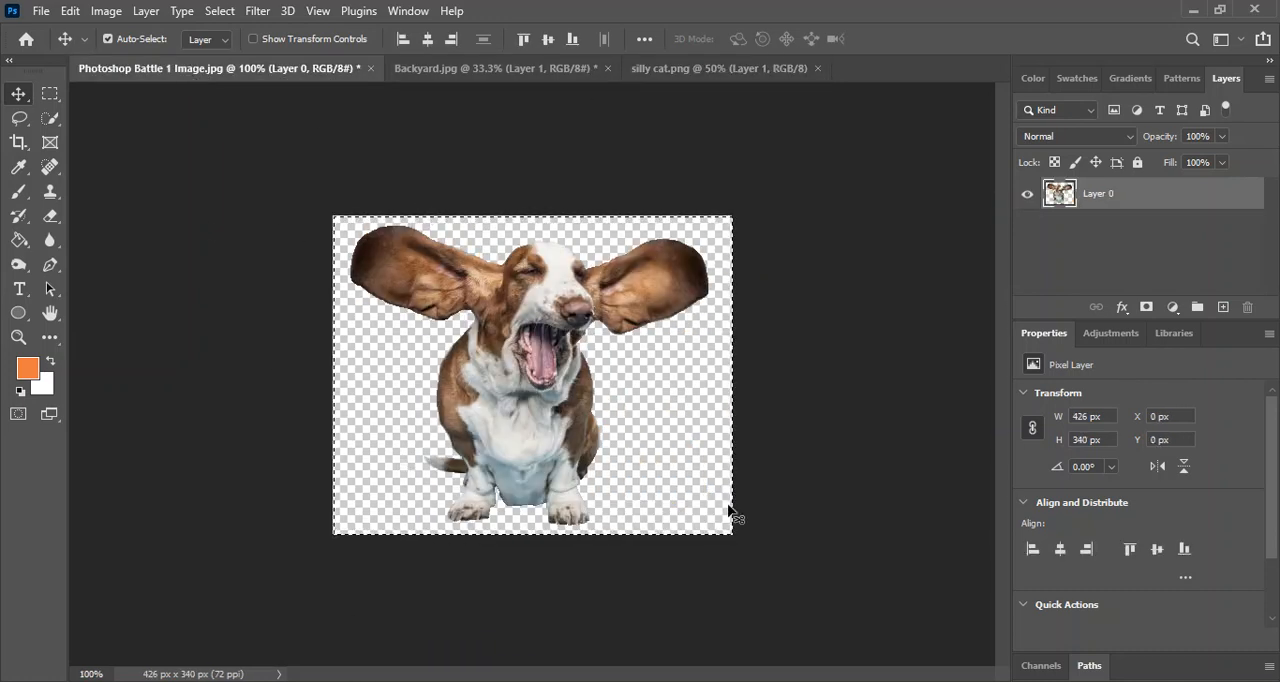
# Select the entire canvas of silly cat.png and copy it.
pyautogui.click(686, 72)
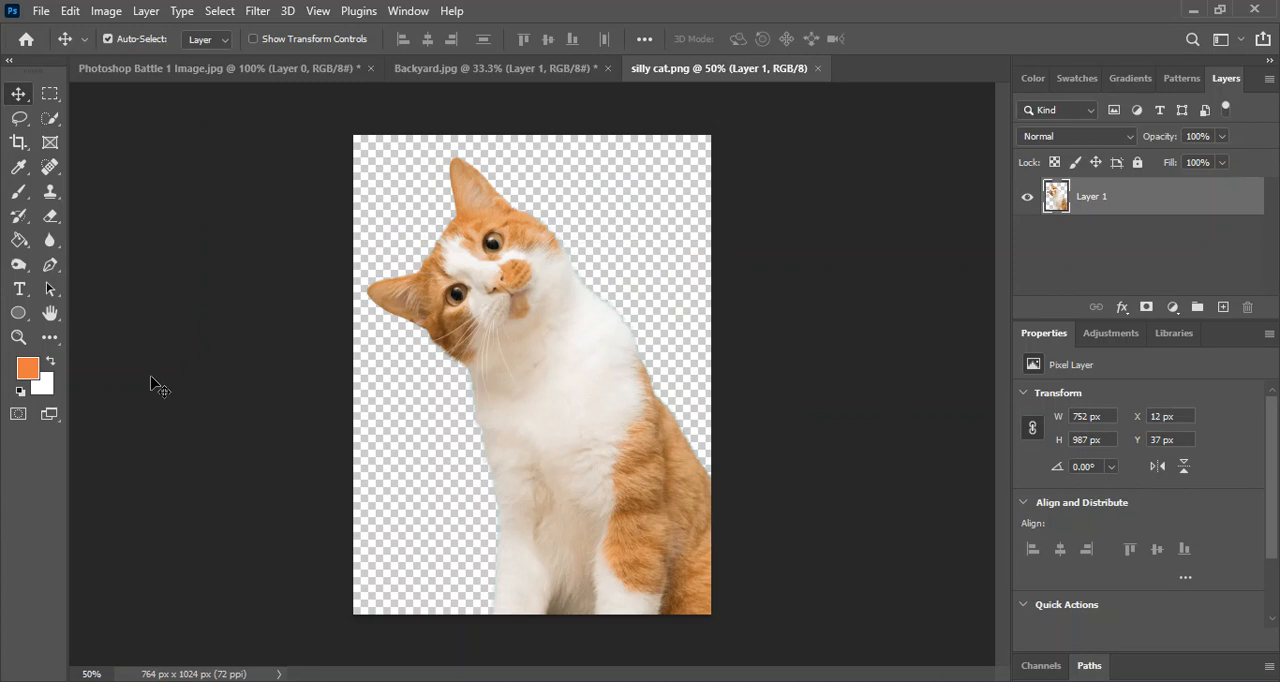
pyautogui.hotkey('ctrl', 'a')
pyautogui.hotkey('ctrl', 'c')
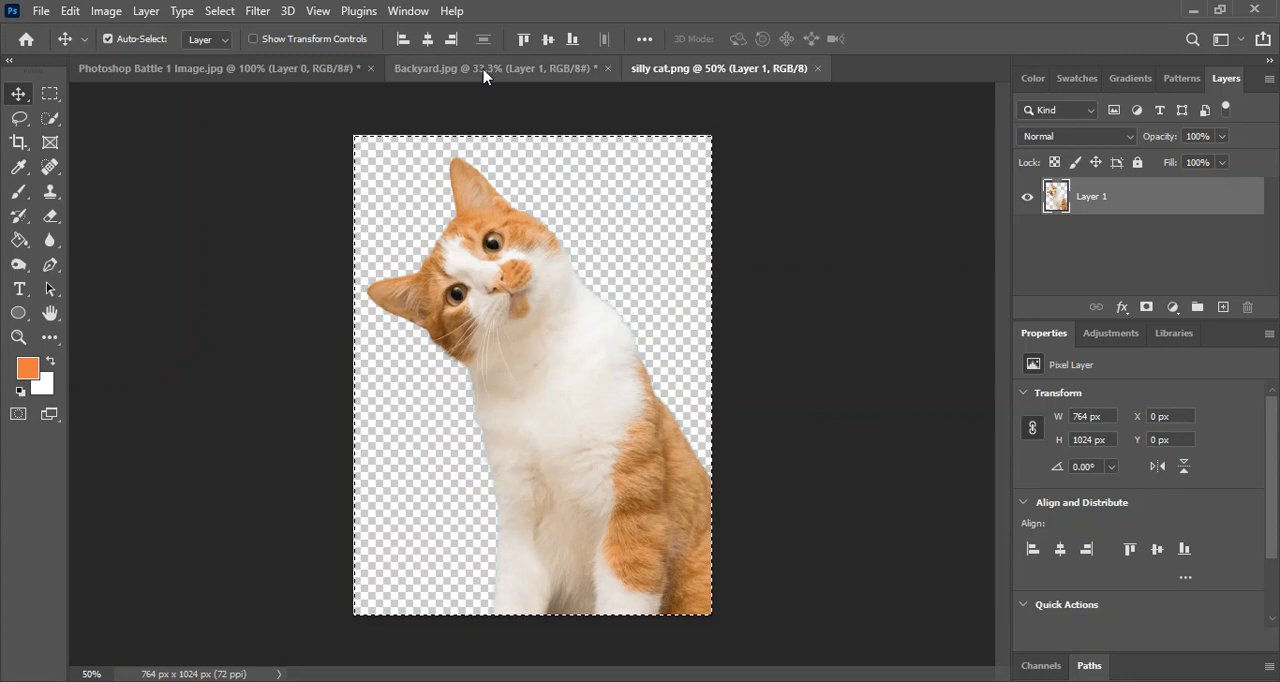
# Paste the cat into Backyard.jpg as a new layer and move it to the lower-right corner of the photo, at about X 1366 px, Y 431 px.
pyautogui.click(485, 70)
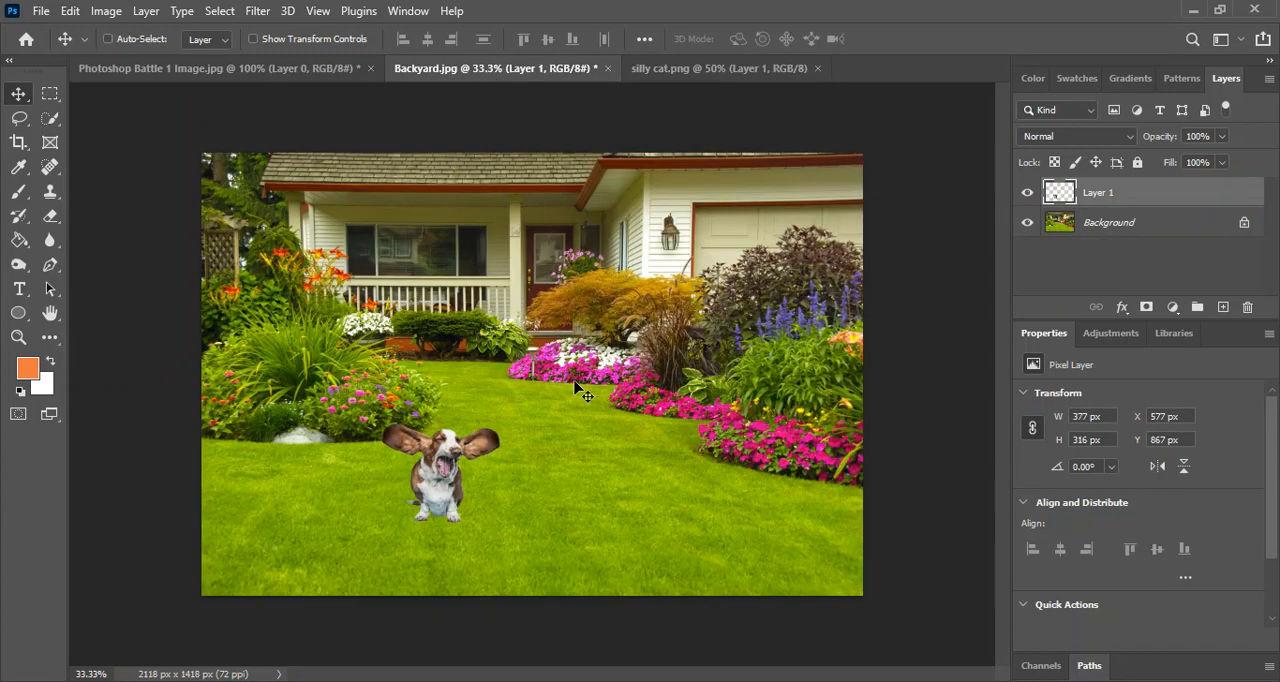
pyautogui.hotkey('ctrl', 'v')
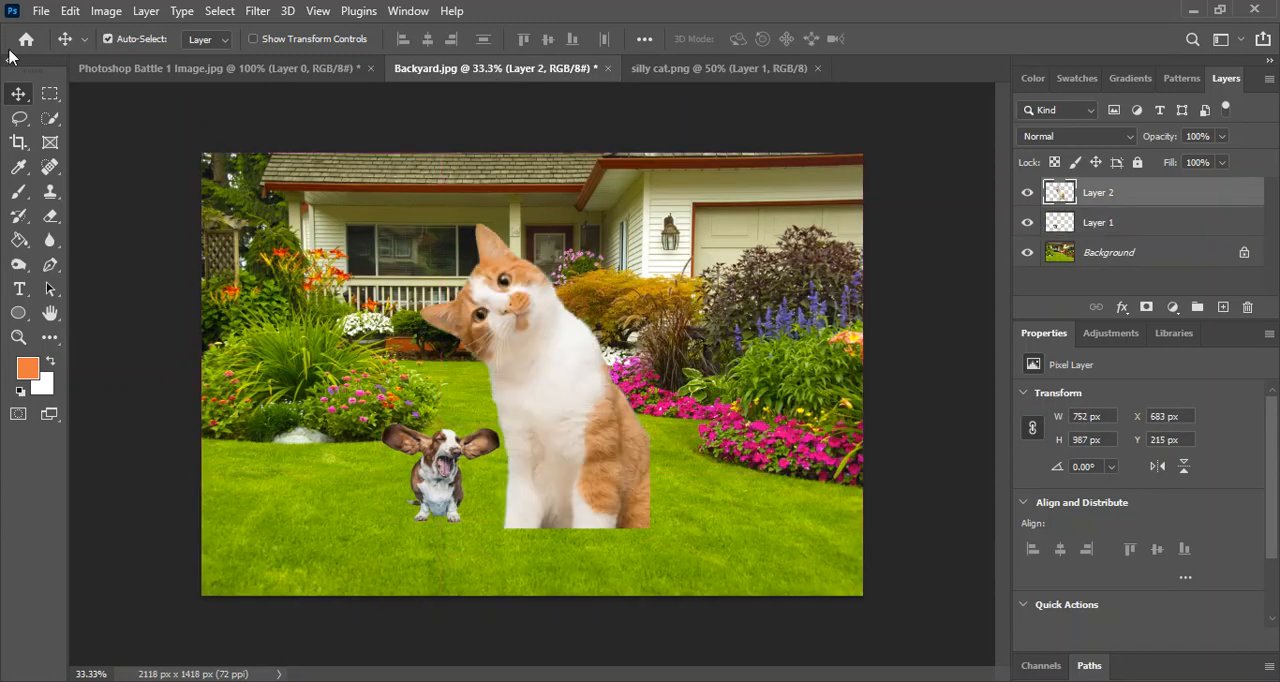
pyautogui.moveTo(594, 423); pyautogui.dragTo(793, 487)
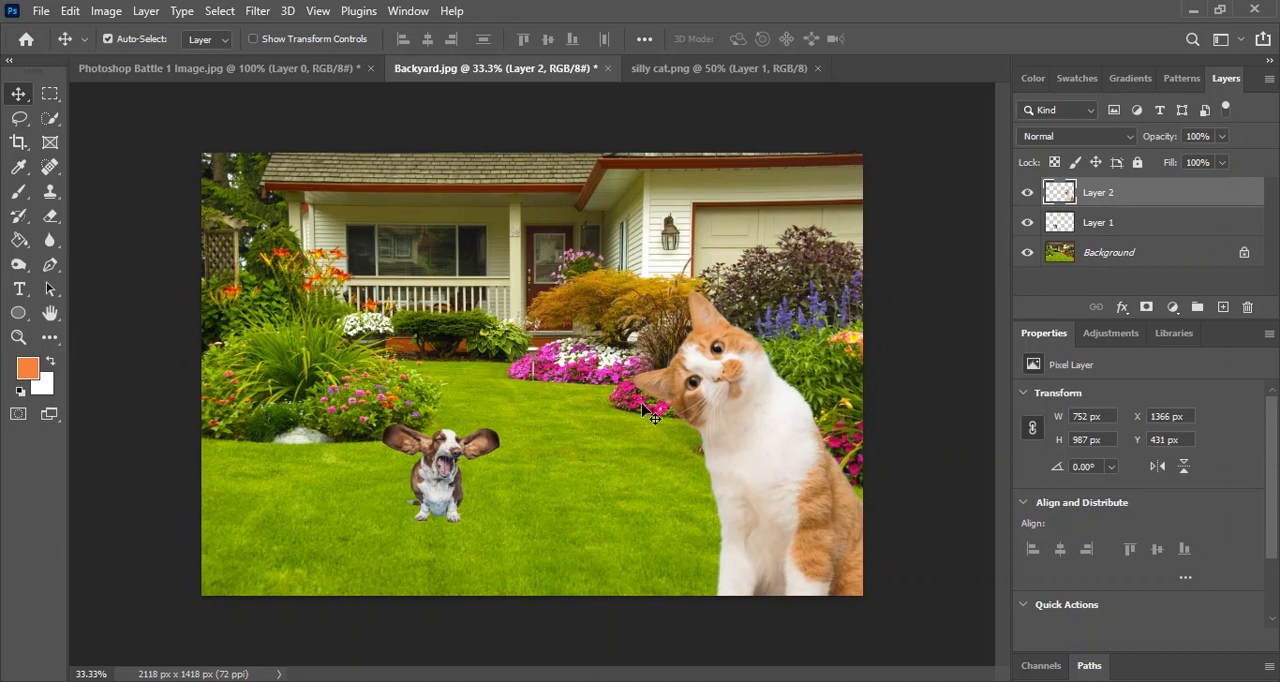
# Enlarge the dog on Layer 1 to about 325% and place it at the photo's lower-left, at about X 0 px, Y 606 px.
pyautogui.click(1155, 231)
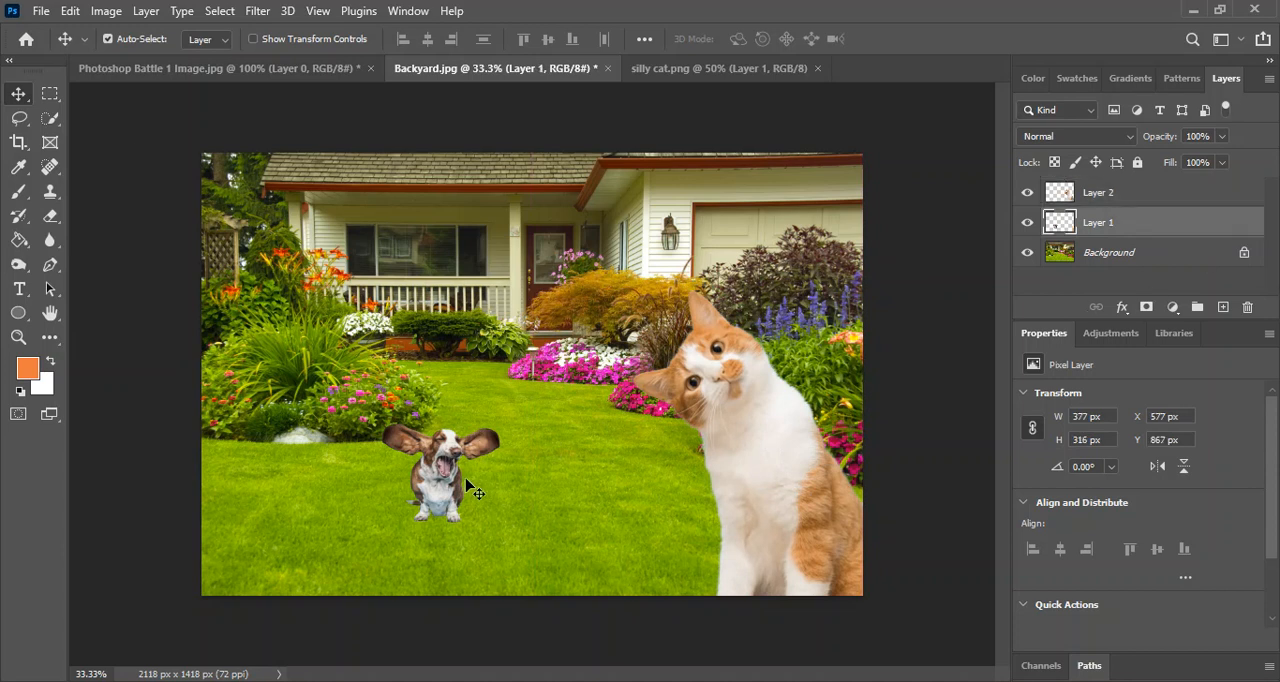
pyautogui.moveTo(433, 485); pyautogui.dragTo(490, 518)
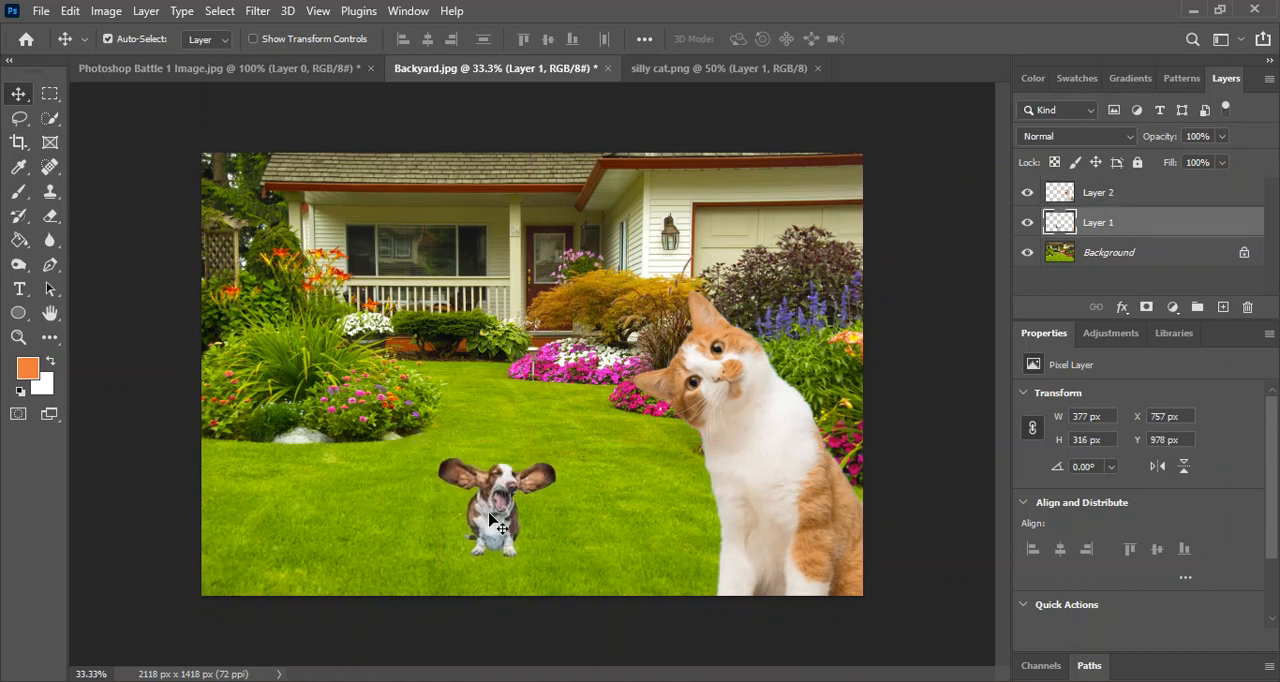
pyautogui.hotkey('ctrl', 't')
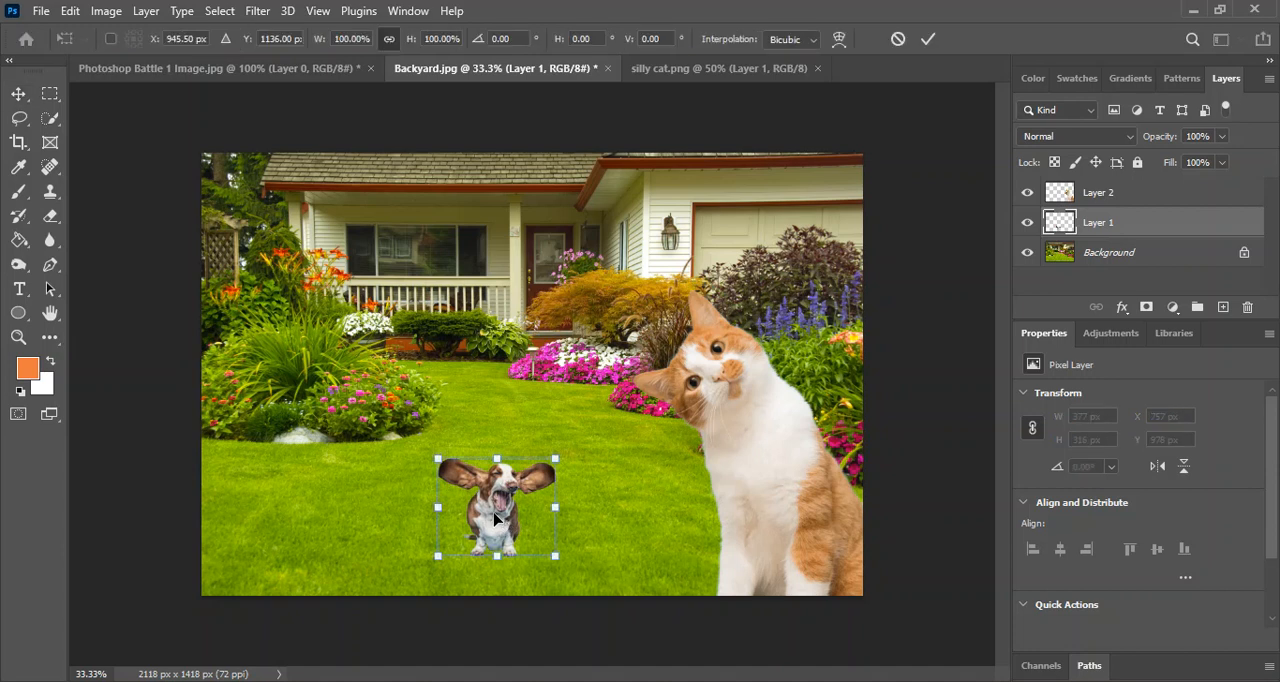
pyautogui.moveTo(556, 459); pyautogui.dragTo(671, 362)
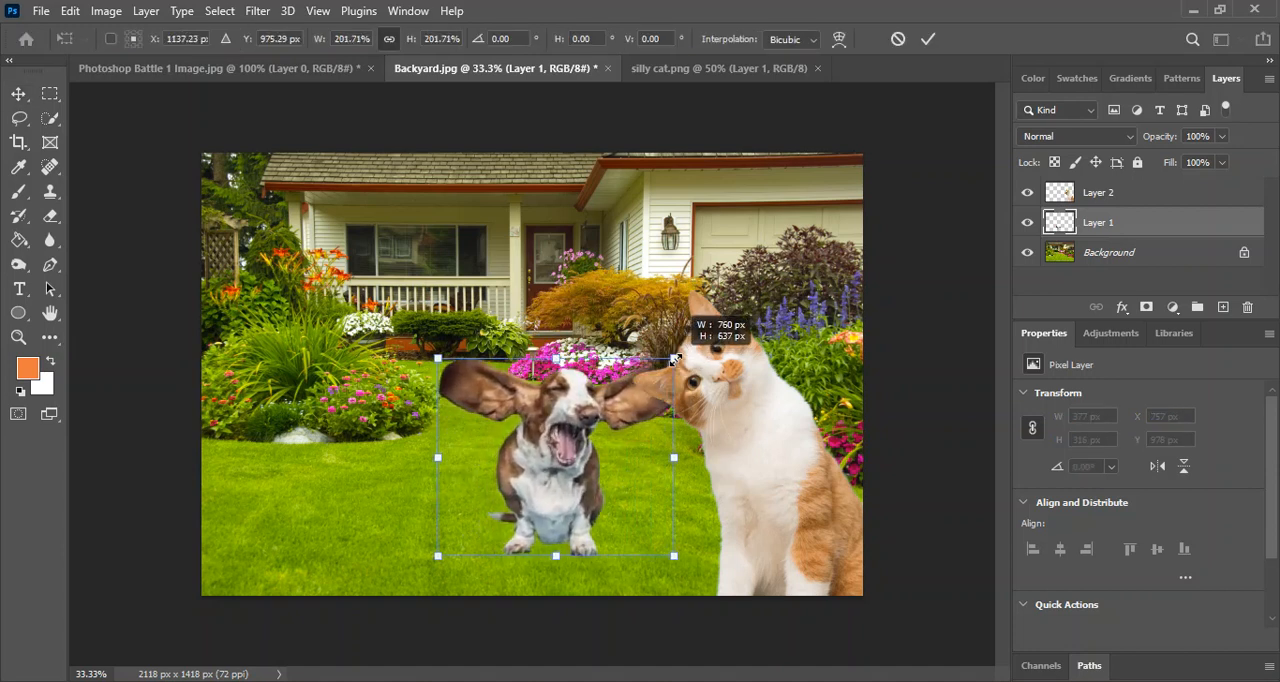
pyautogui.moveTo(556, 460); pyautogui.dragTo(318, 545)
pyautogui.moveTo(437, 442); pyautogui.dragTo(594, 330)
pyautogui.moveTo(357, 484); pyautogui.dragTo(371, 483)
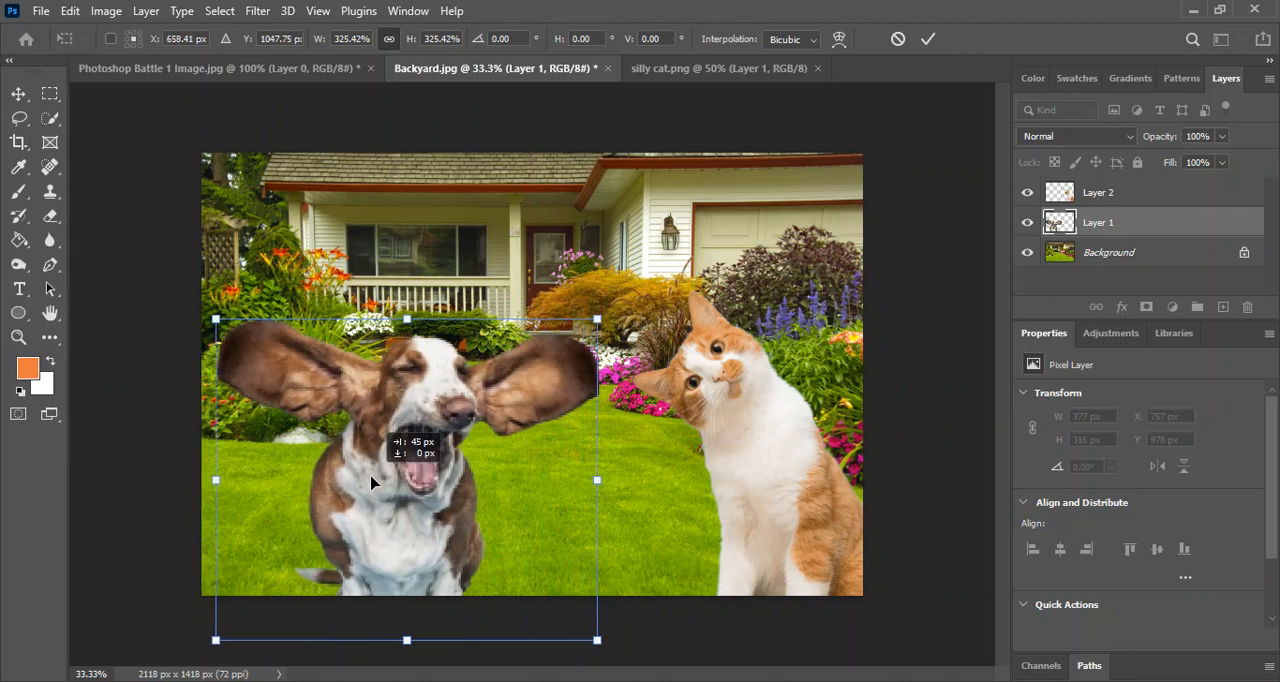
pyautogui.moveTo(371, 483); pyautogui.dragTo(363, 505)
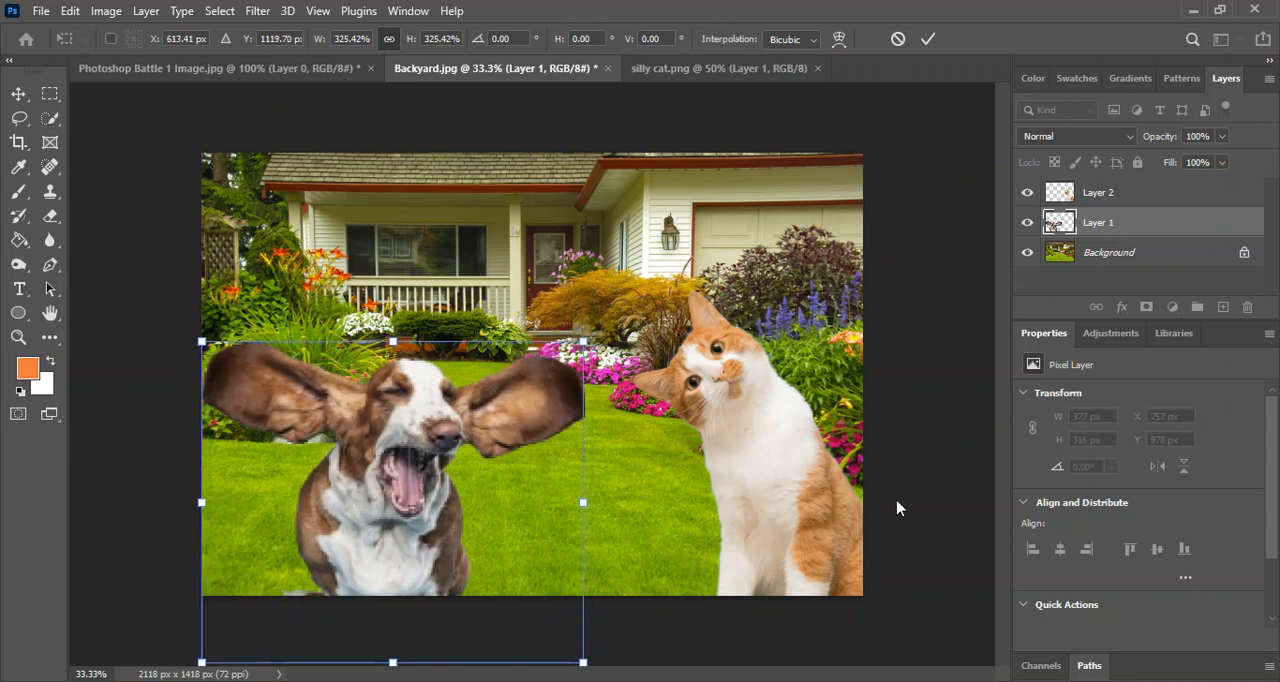
pyautogui.press('Return')
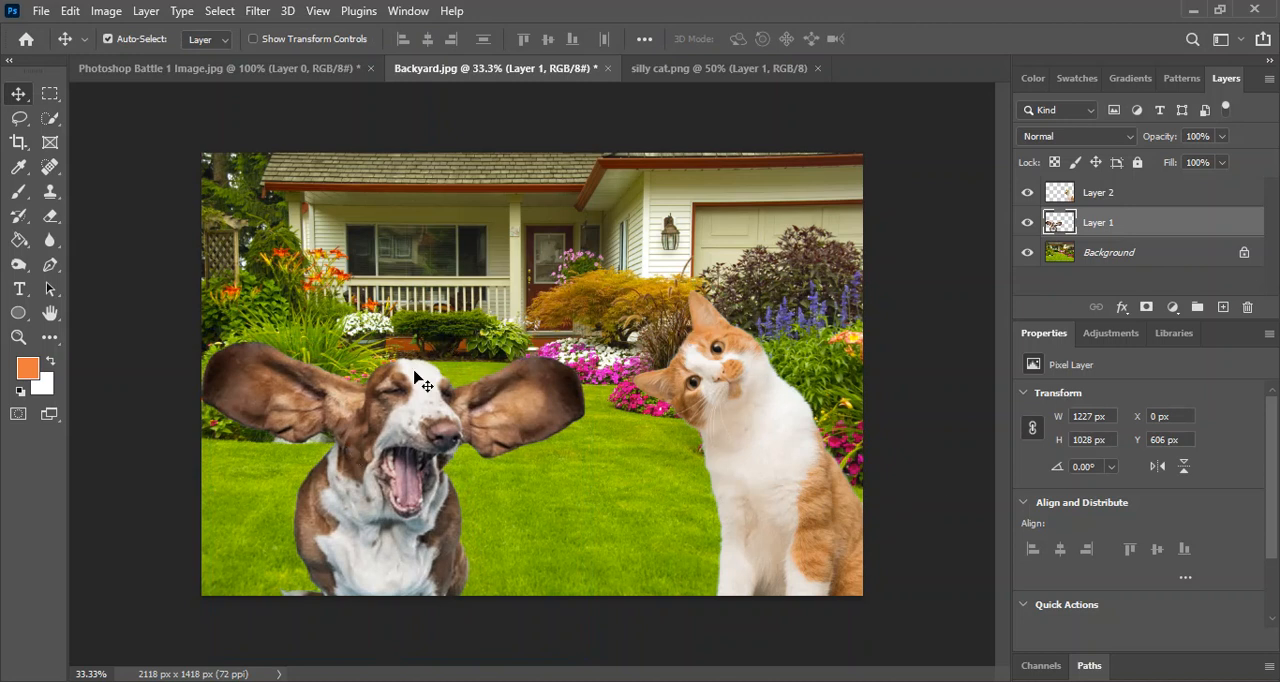
# Review the dog cutout and silly cat.png documents and return to Backyard.jpg.
pyautogui.click(245, 67)
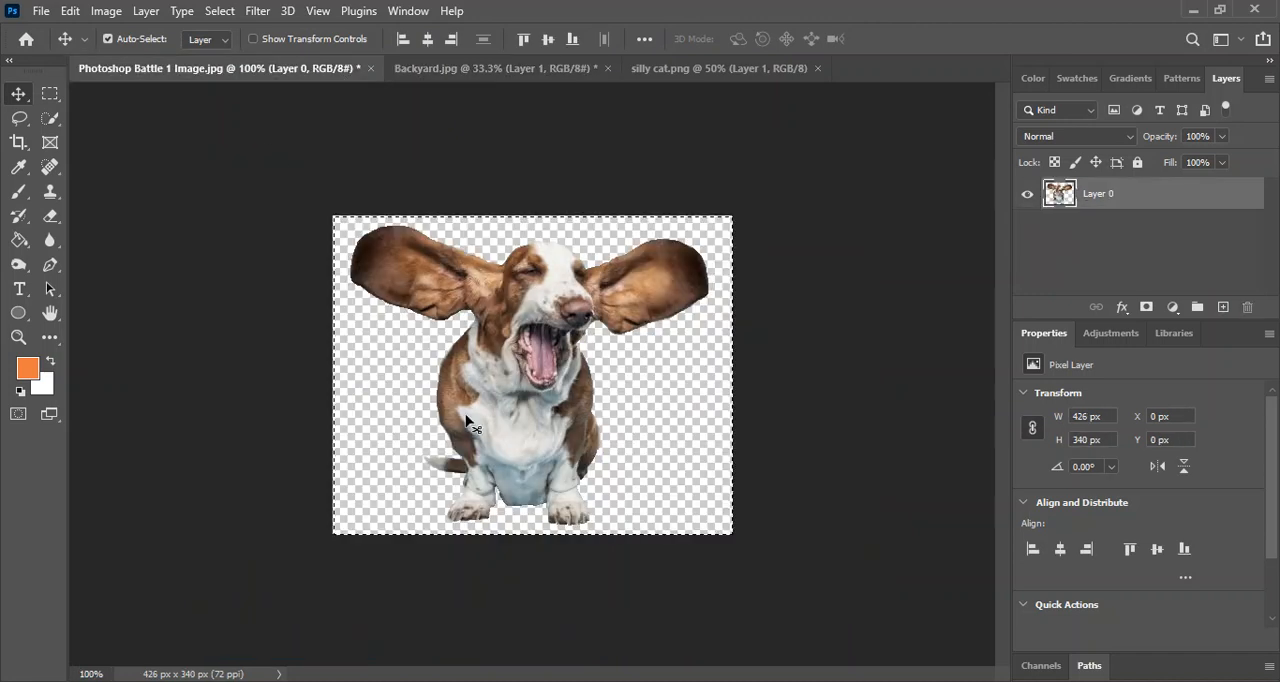
pyautogui.click(743, 67)
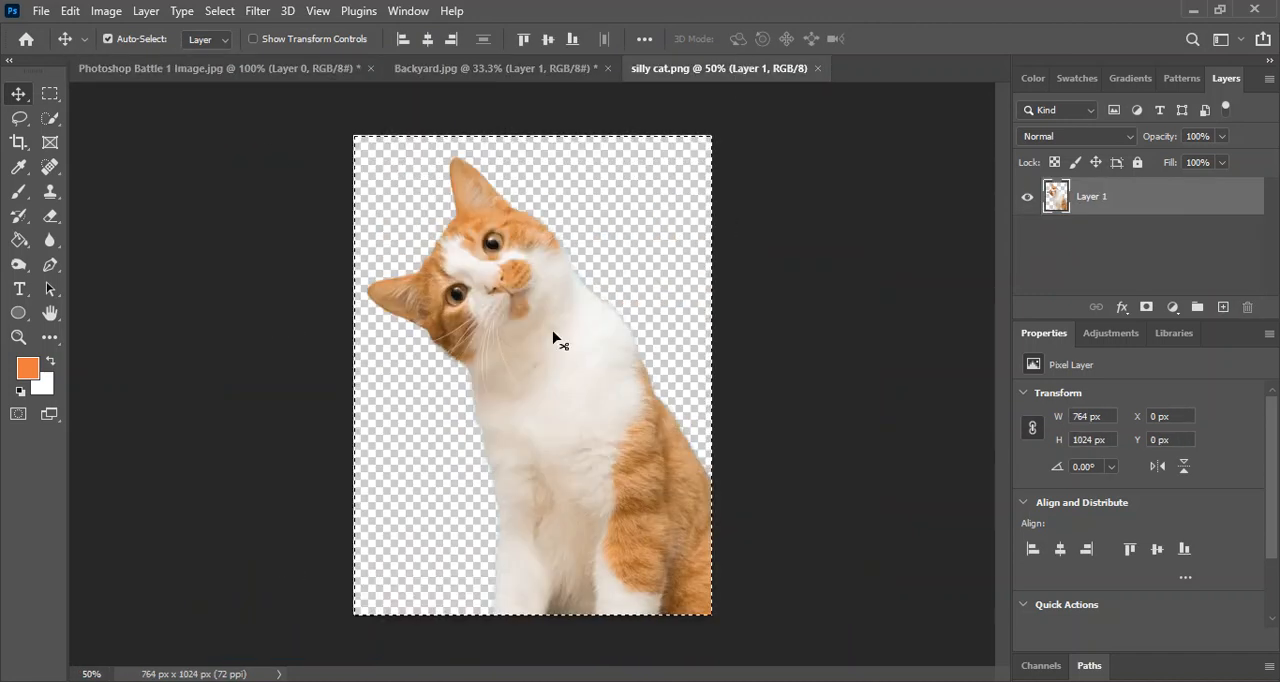
pyautogui.click(478, 70)
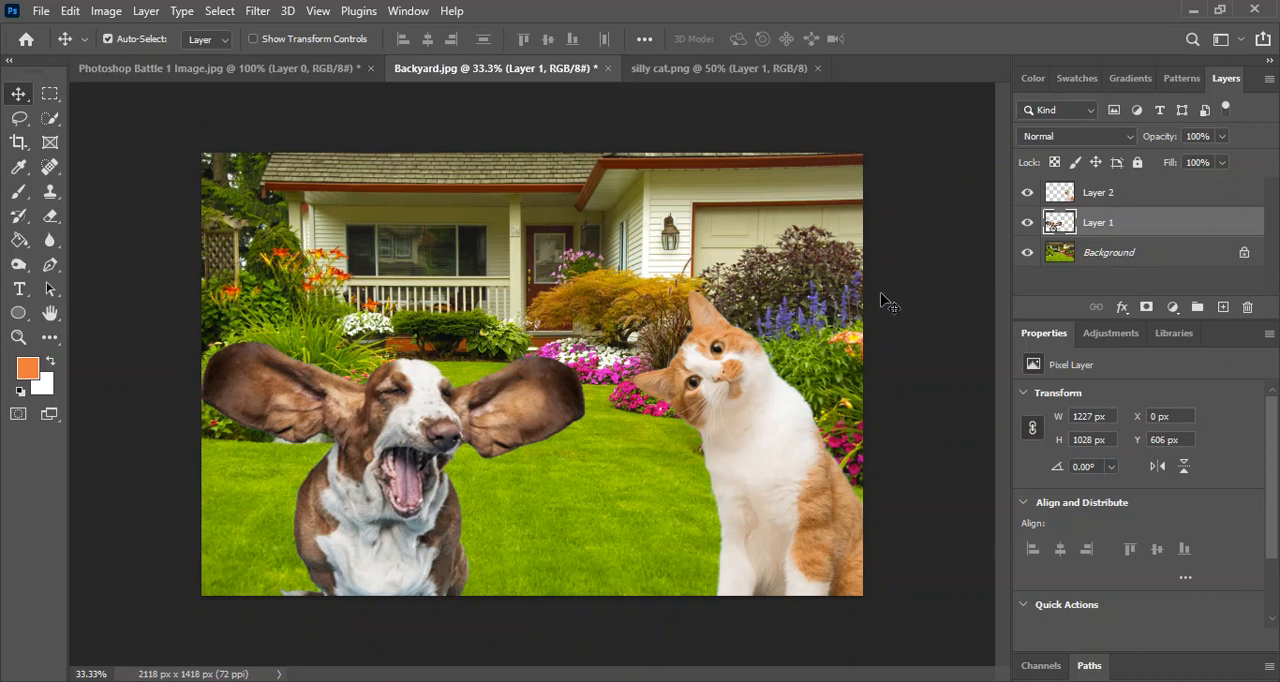
# Save the backyard composite on the computer as a layered PSD named with the author's name plus "Photoshop Battle 1", keeping Maximize Compatibility on.
pyautogui.click(41, 12)
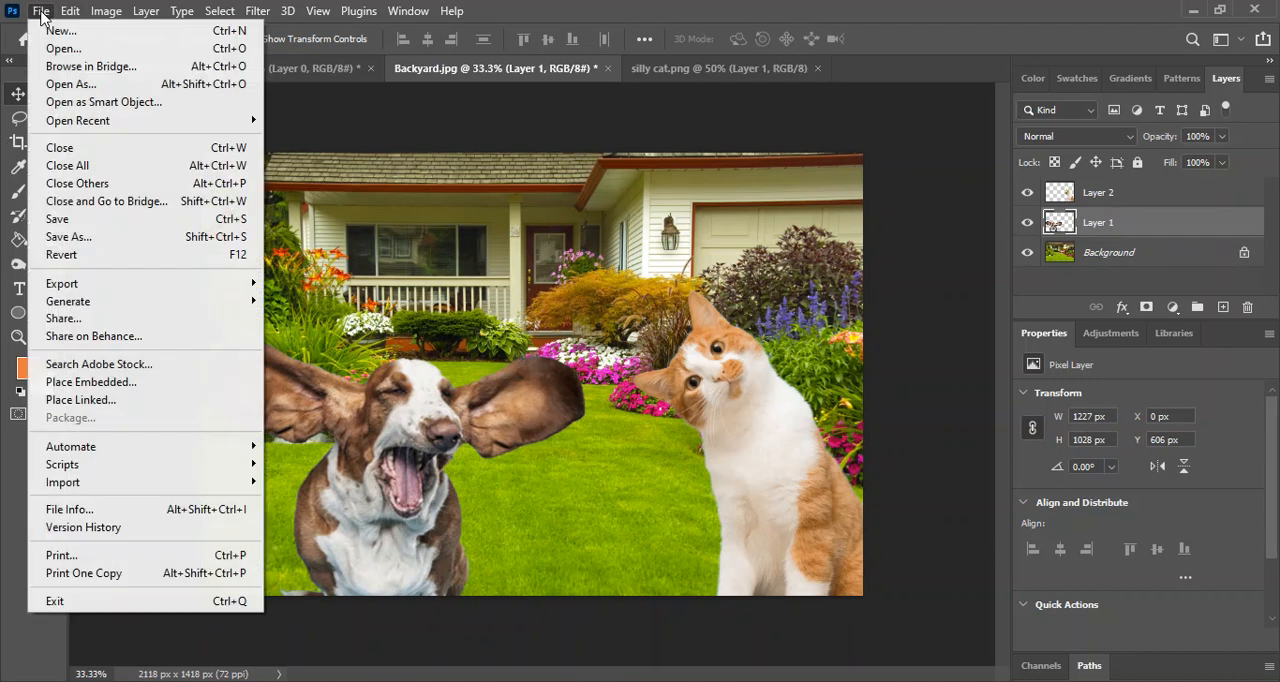
pyautogui.click(70, 242)
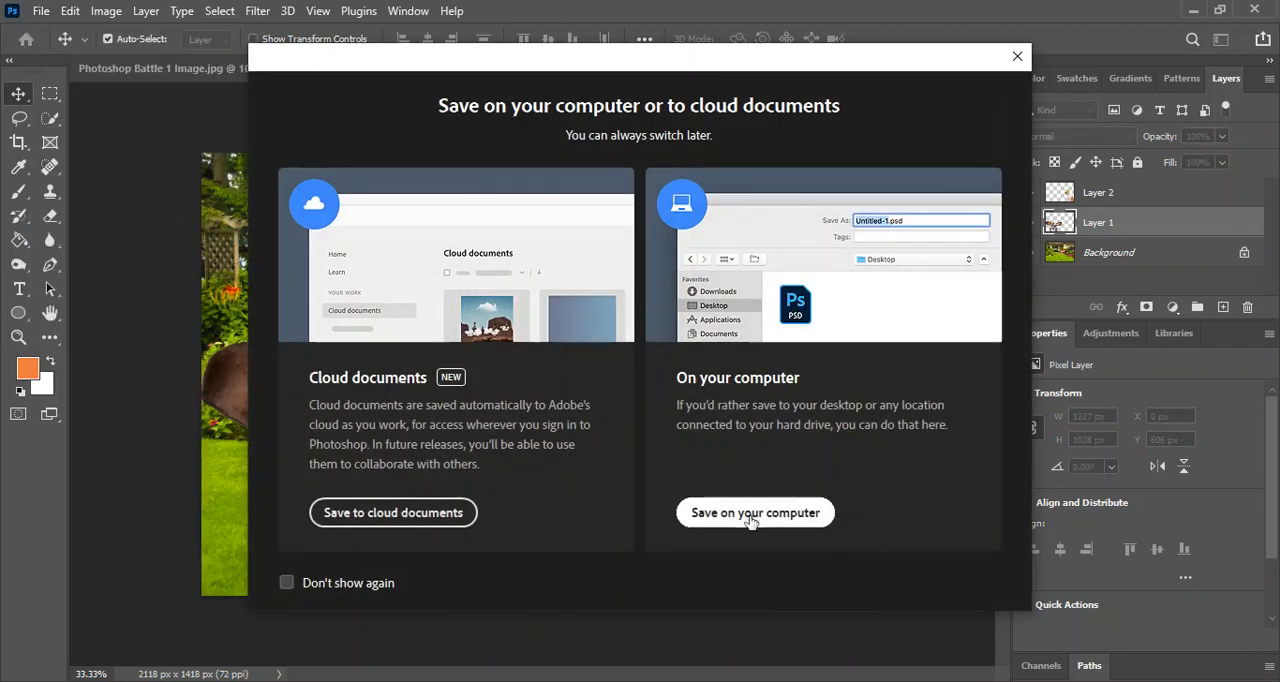
pyautogui.click(751, 513)
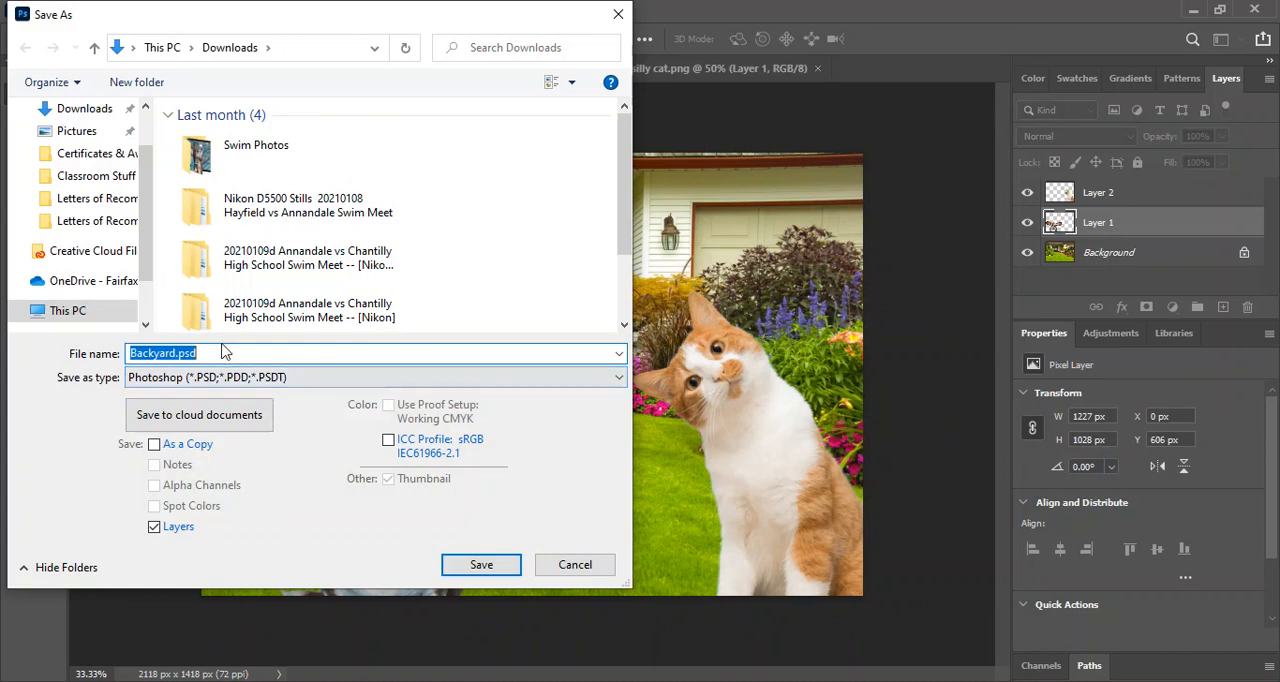
pyautogui.write('Luca')
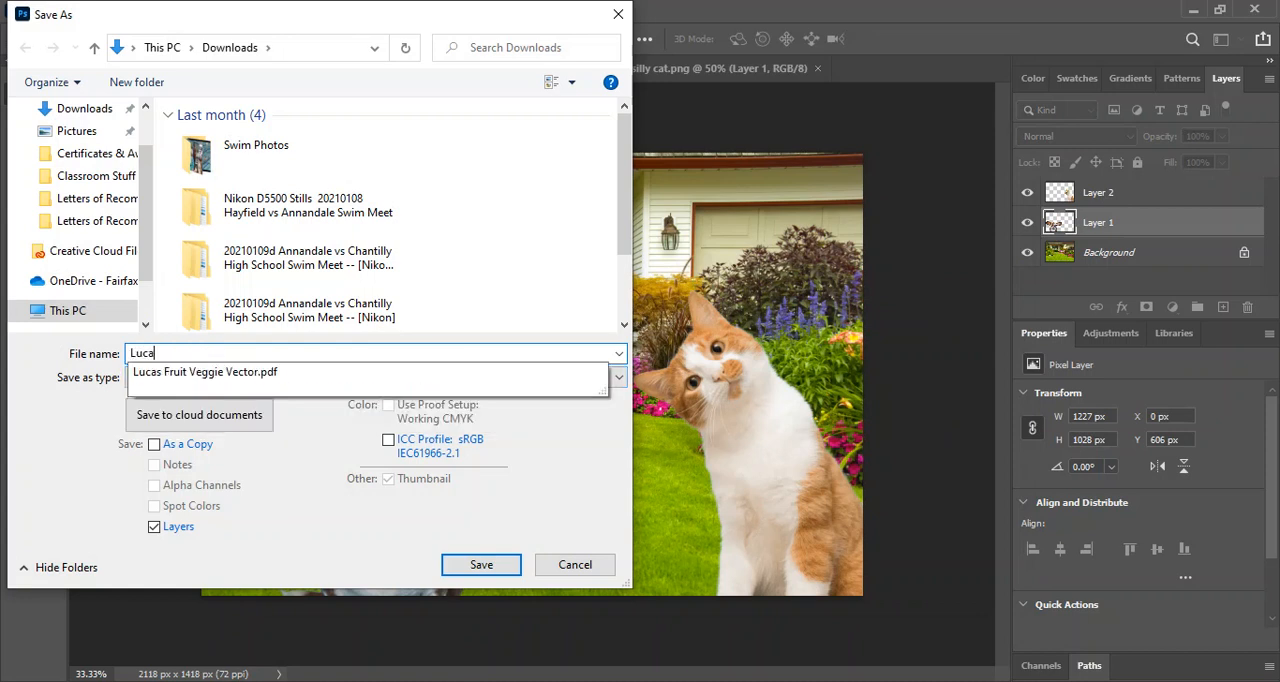
pyautogui.write('s Photoshop Battle 1')
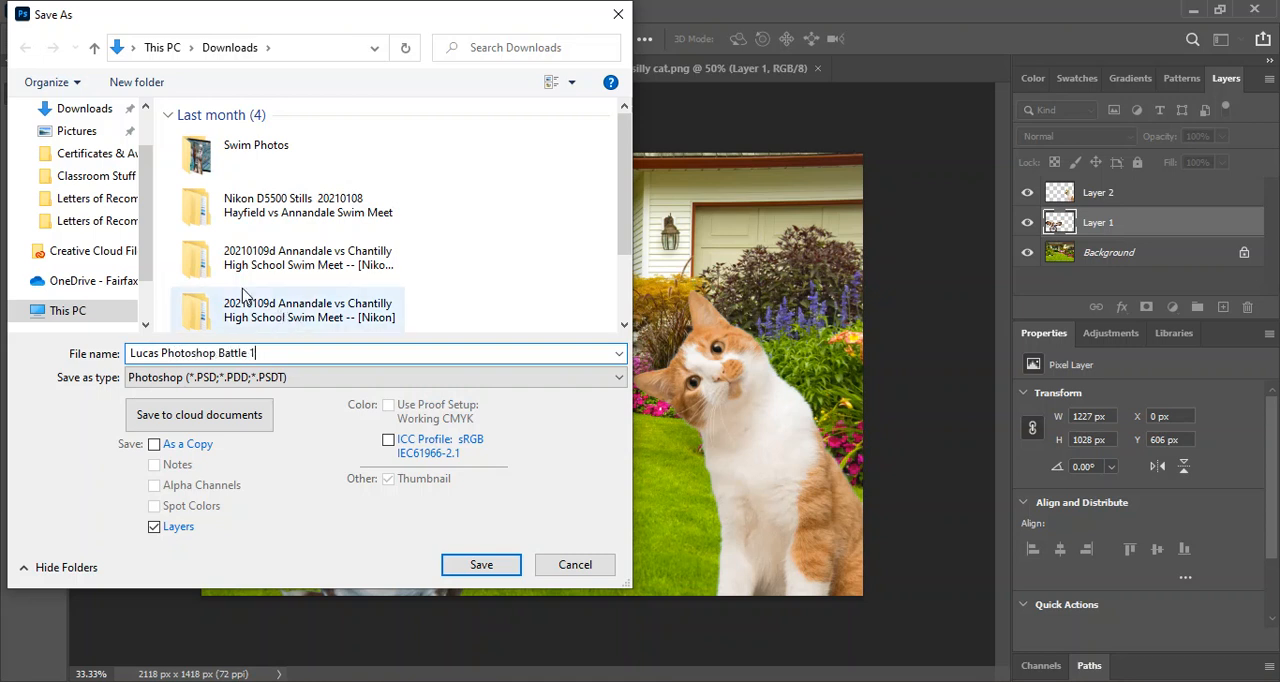
pyautogui.click(491, 567)
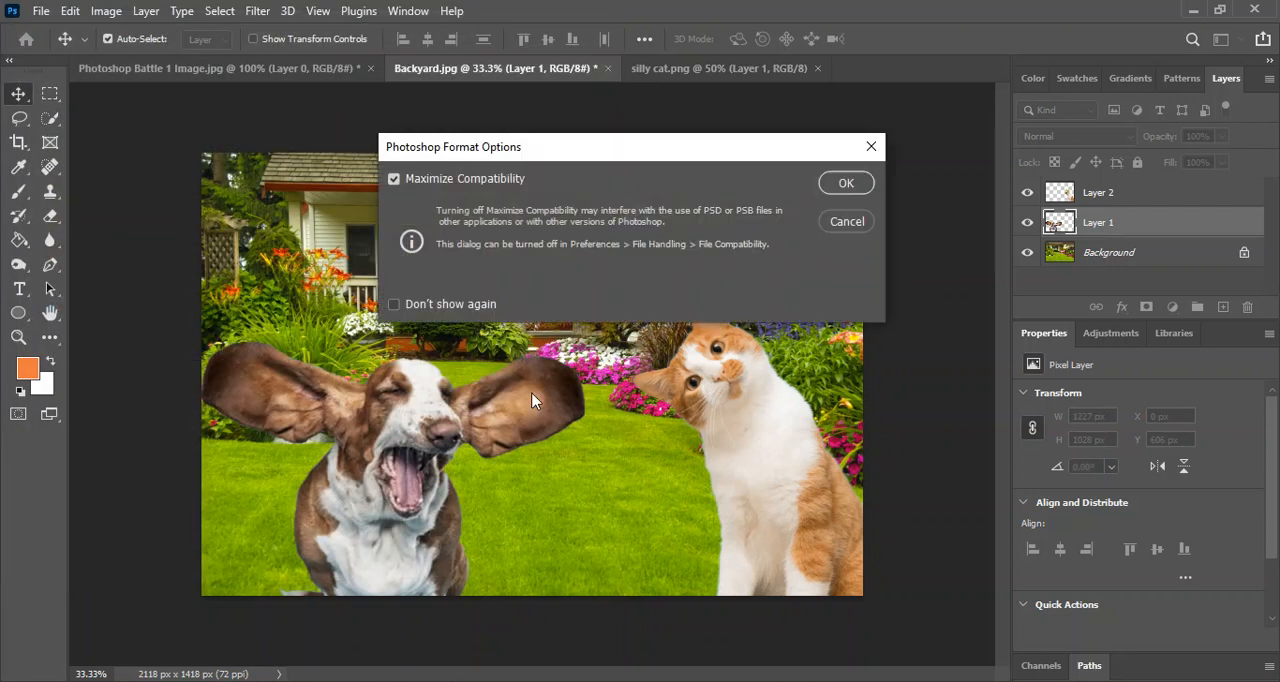
pyautogui.click(850, 188)
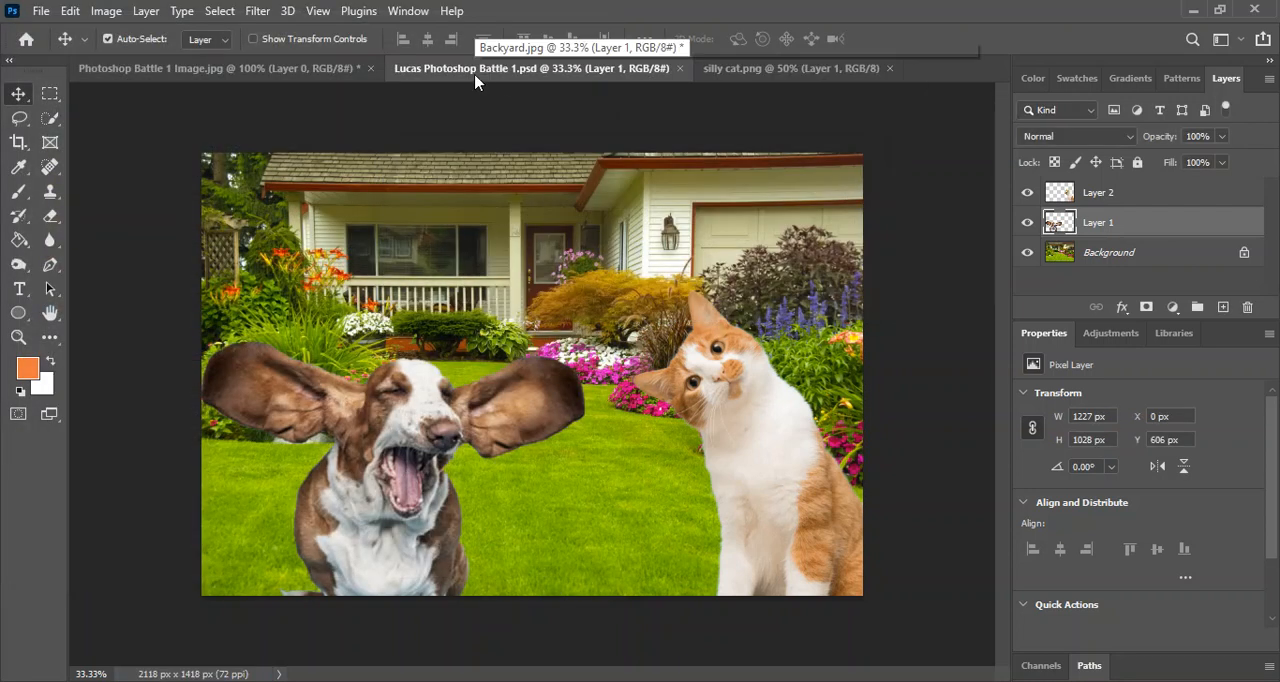
# Save a JPEG copy of the composite on the computer under the same name, with quality 8 (High) and Baseline ("Standard") format.
pyautogui.click(41, 11)
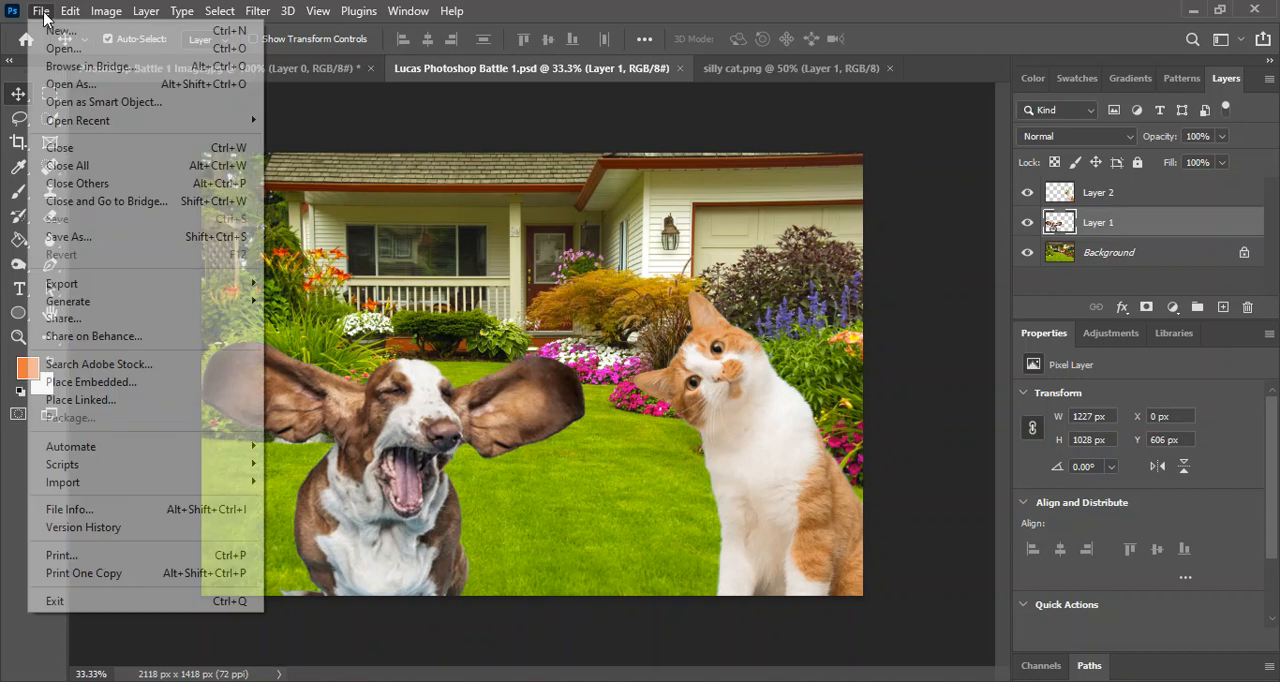
pyautogui.click(76, 237)
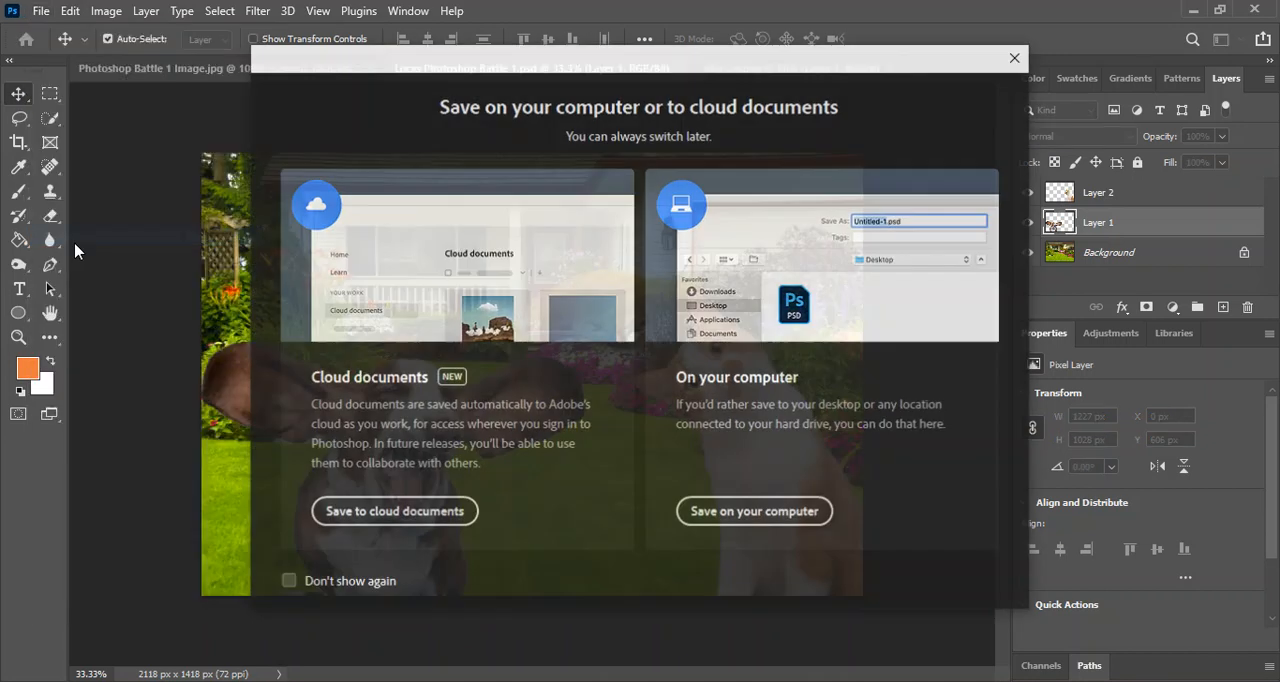
pyautogui.click(768, 520)
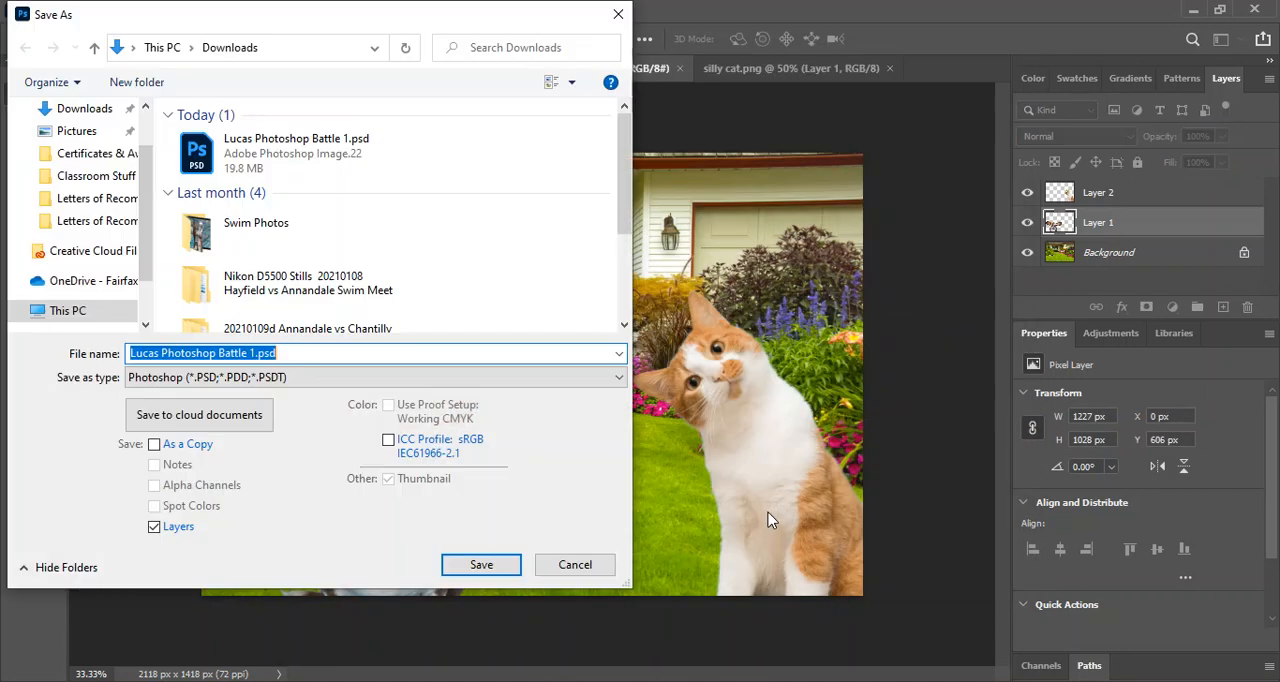
pyautogui.click(168, 378)
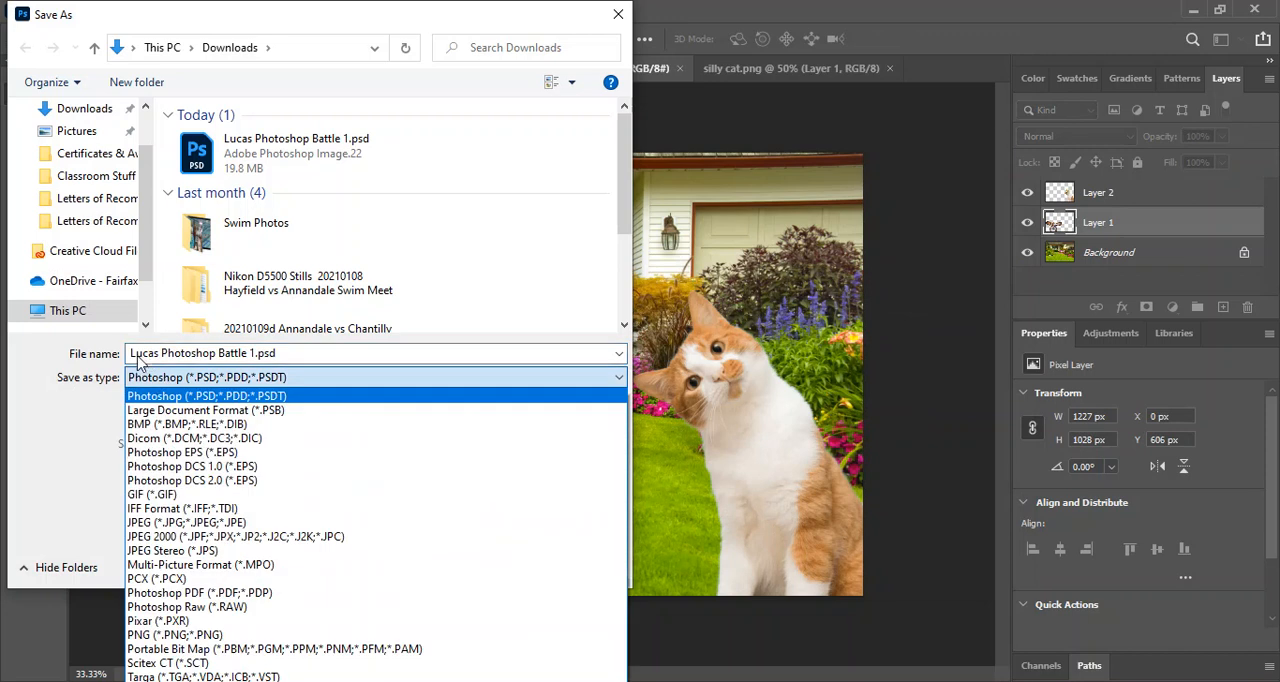
pyautogui.click(181, 523)
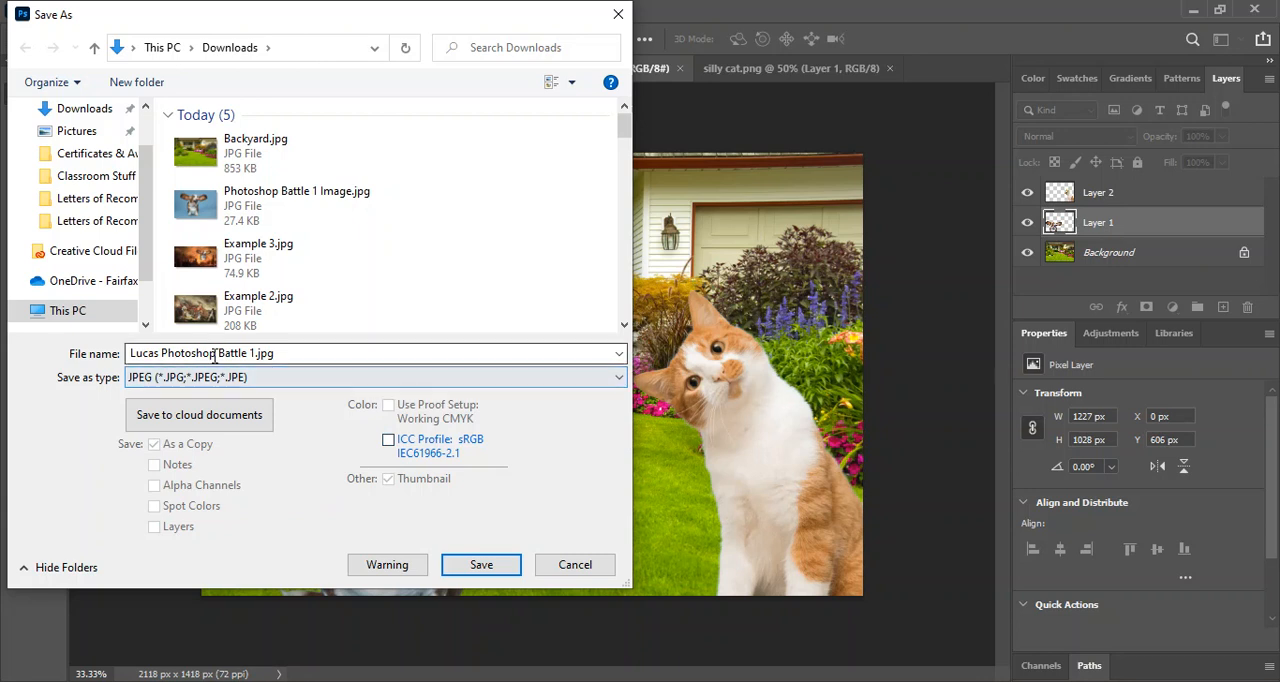
pyautogui.click(474, 565)
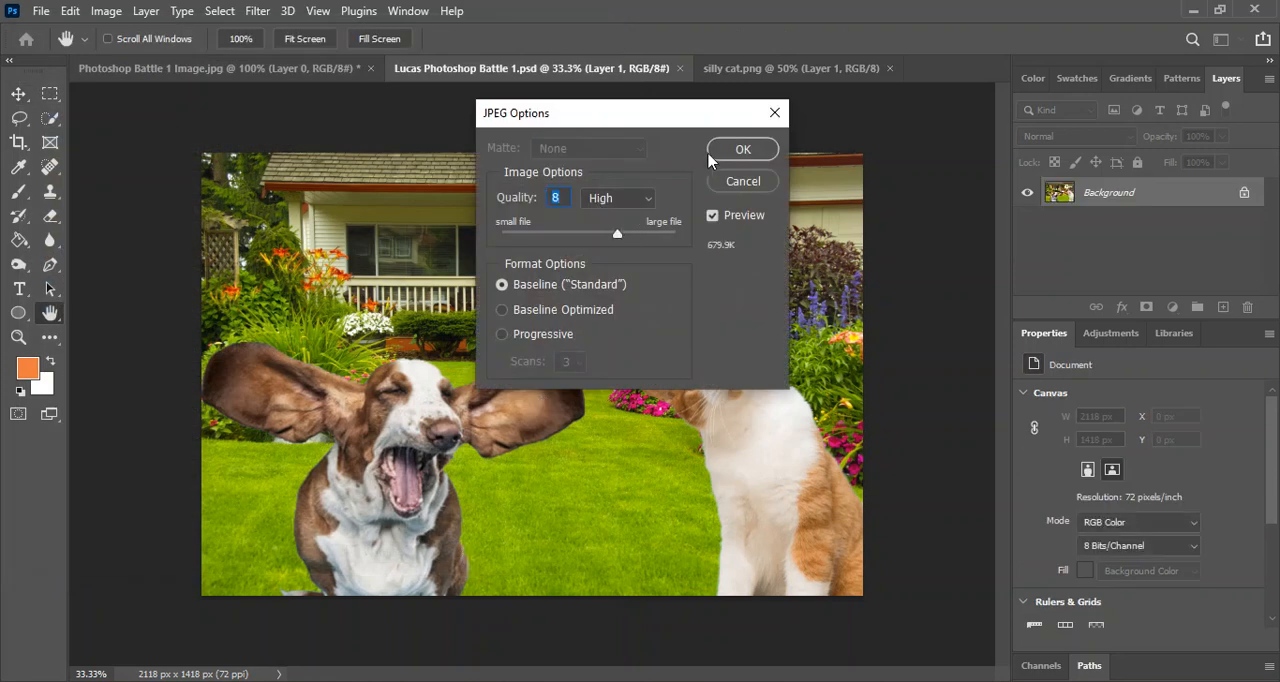
pyautogui.click(737, 149)
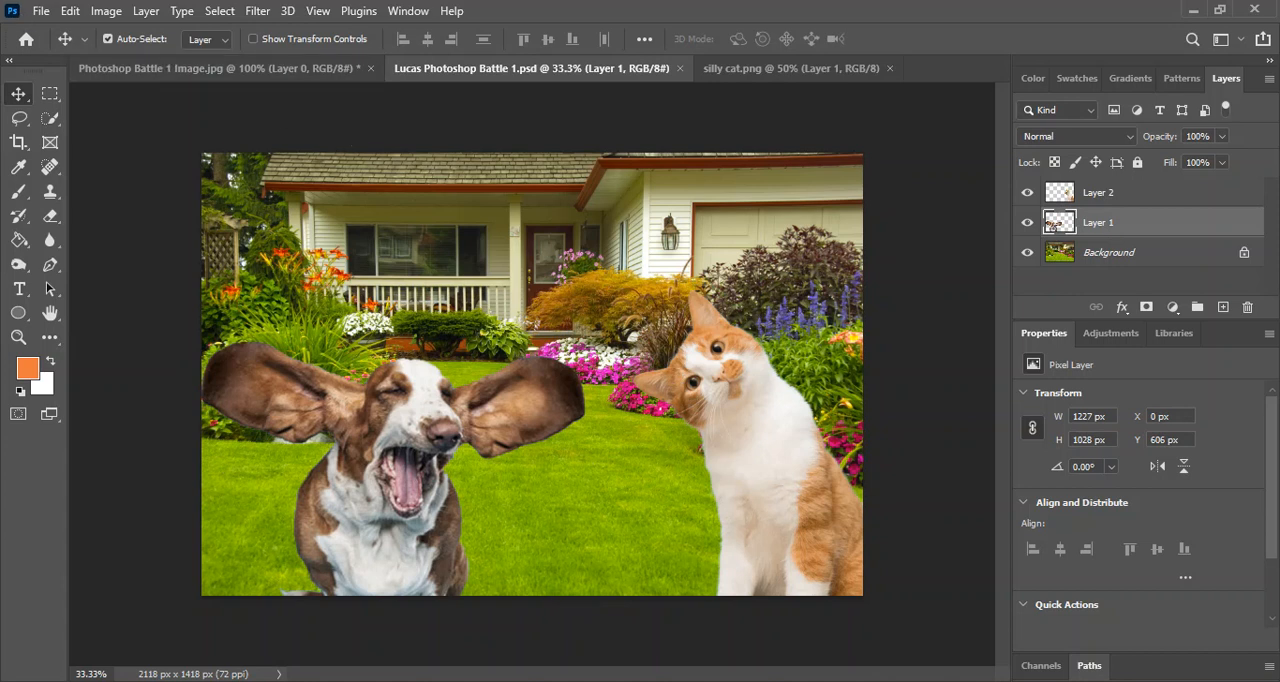
# Switch to the Google Classroom page in Chrome, close the Example 1.jpg preview and examine the Layer Masks Project assignment's instructions and attachments.
pyautogui.moveTo(590, 681)
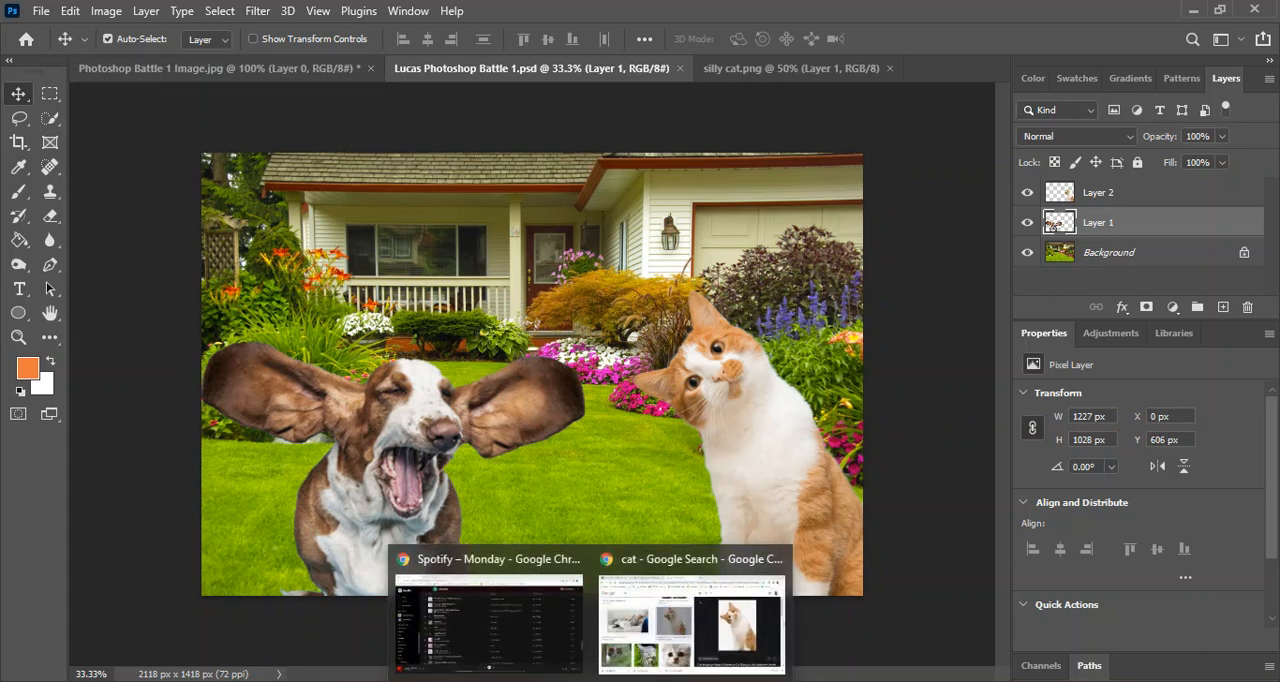
pyautogui.click(692, 620)
pyautogui.click(143, 18)
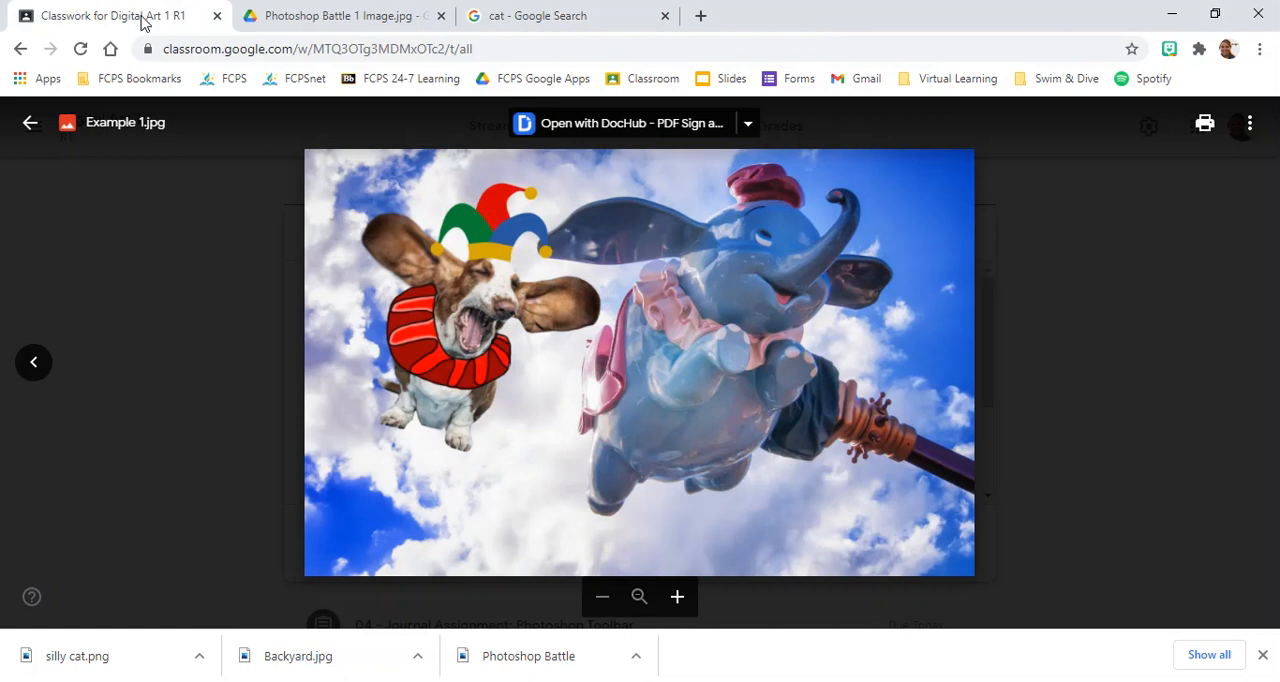
pyautogui.click(30, 122)
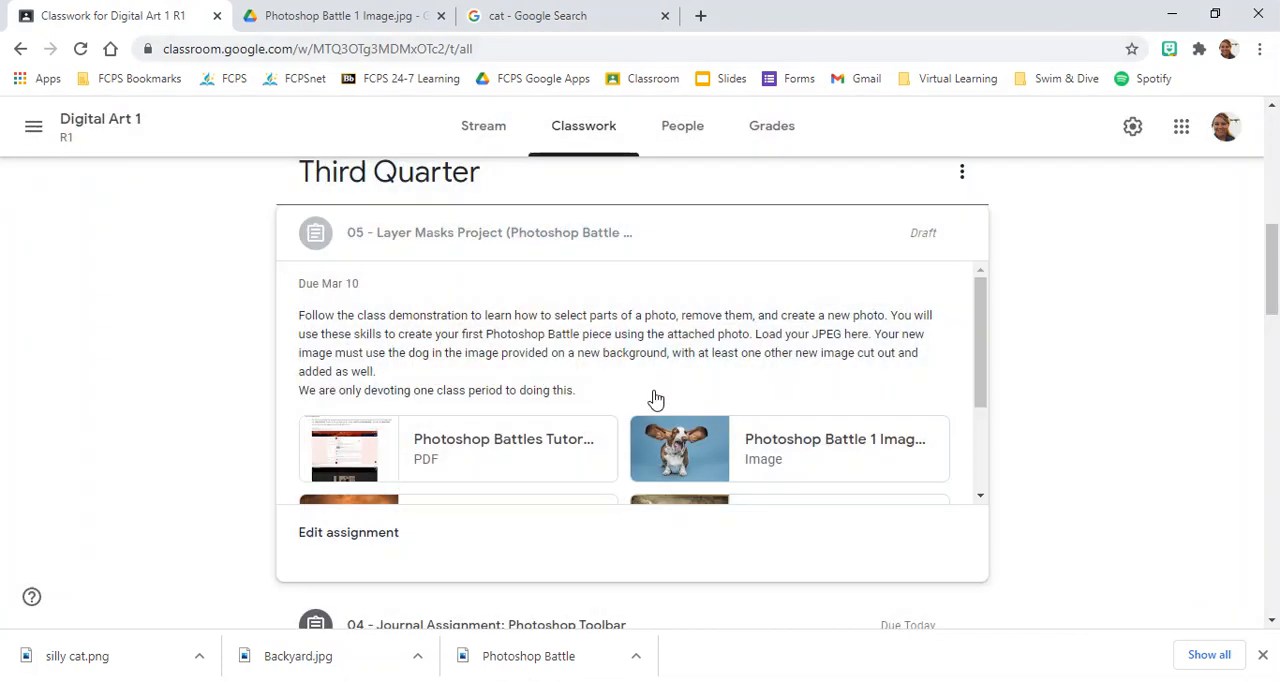
pyautogui.scroll(-2, 655, 398)
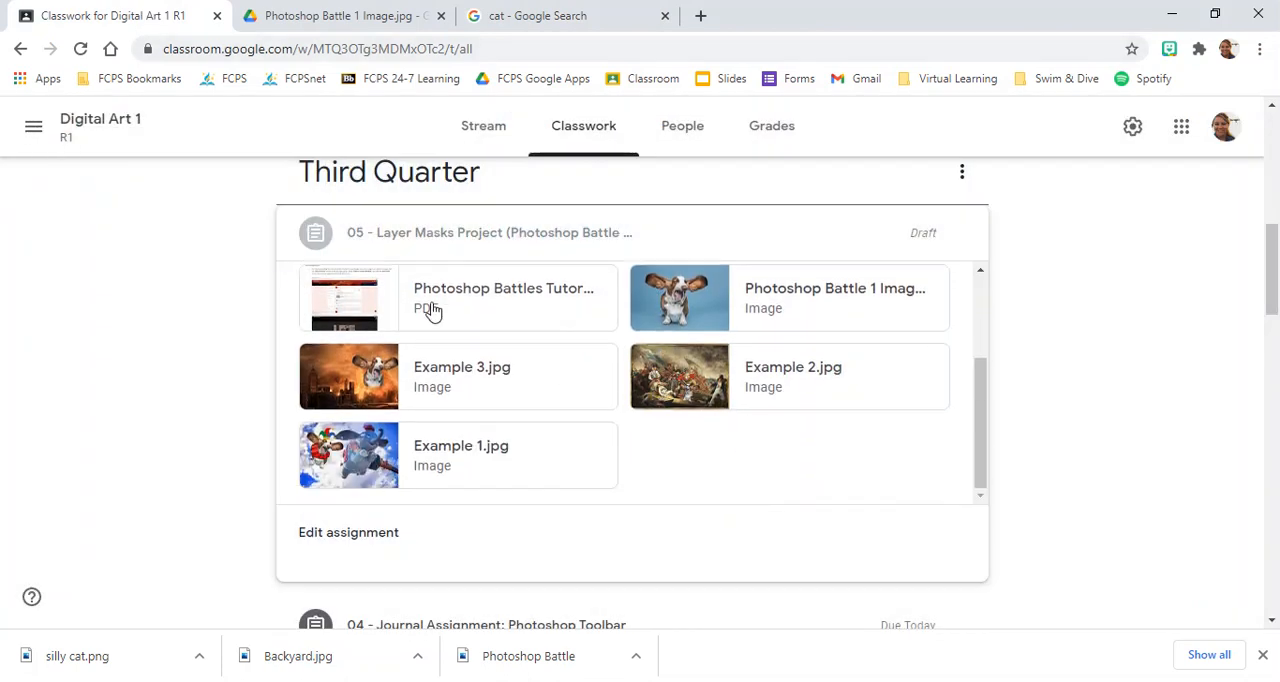